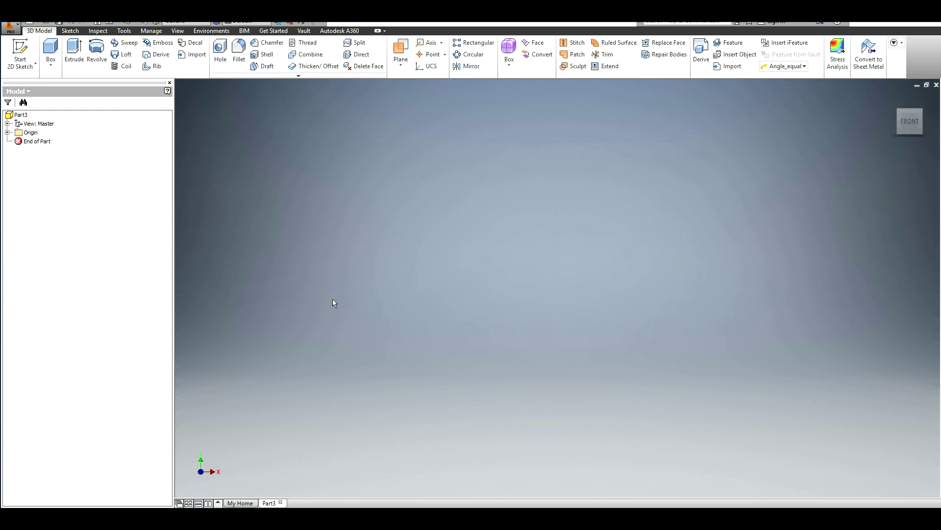
Start a 2D sketch on the XZ plane and draw a two-point rectangle enclosing the origin.
click(20, 49)
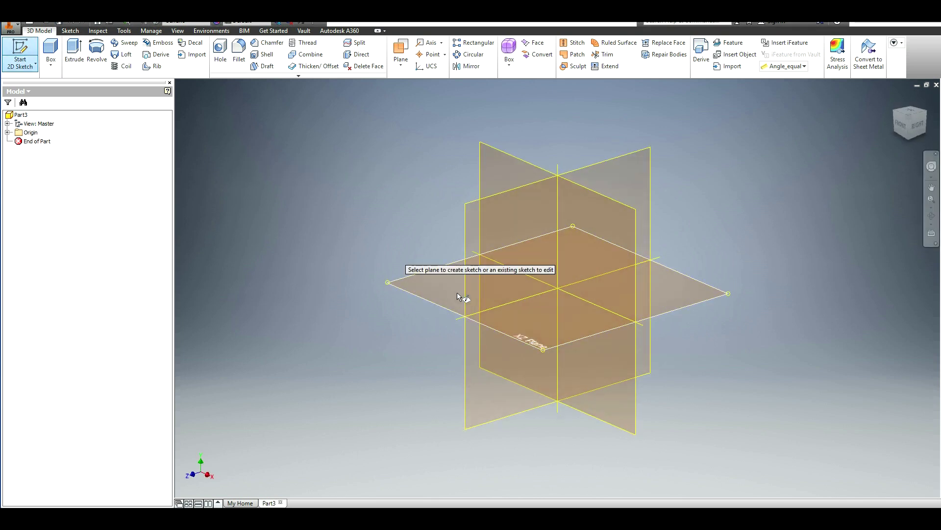
click(508, 328)
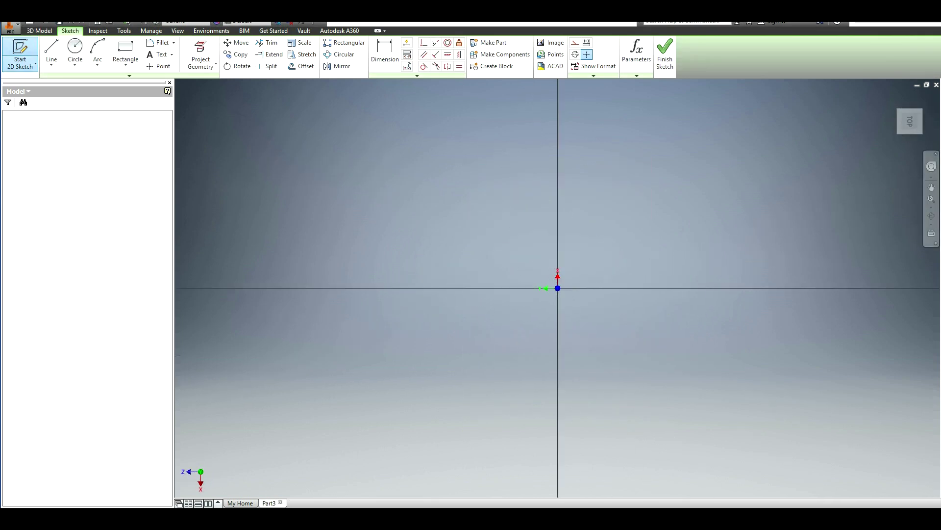
click(126, 49)
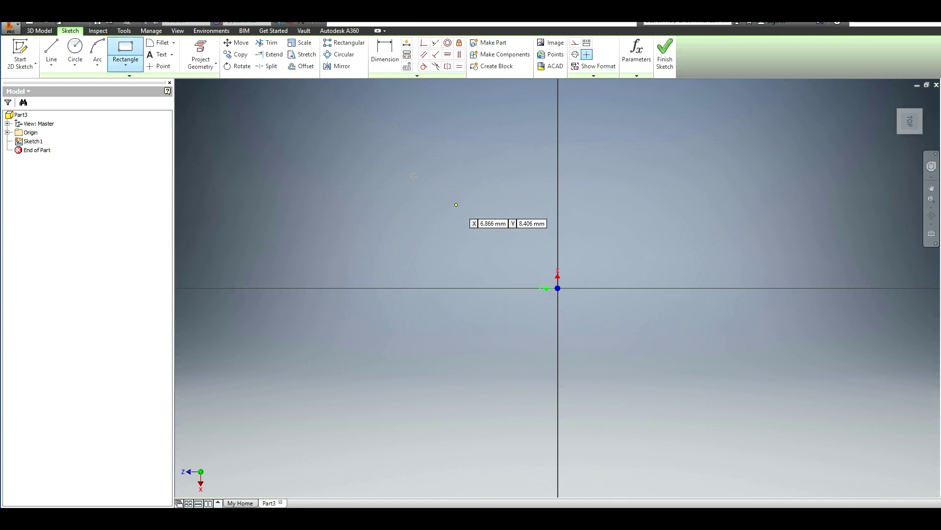
click(368, 150)
click(750, 448)
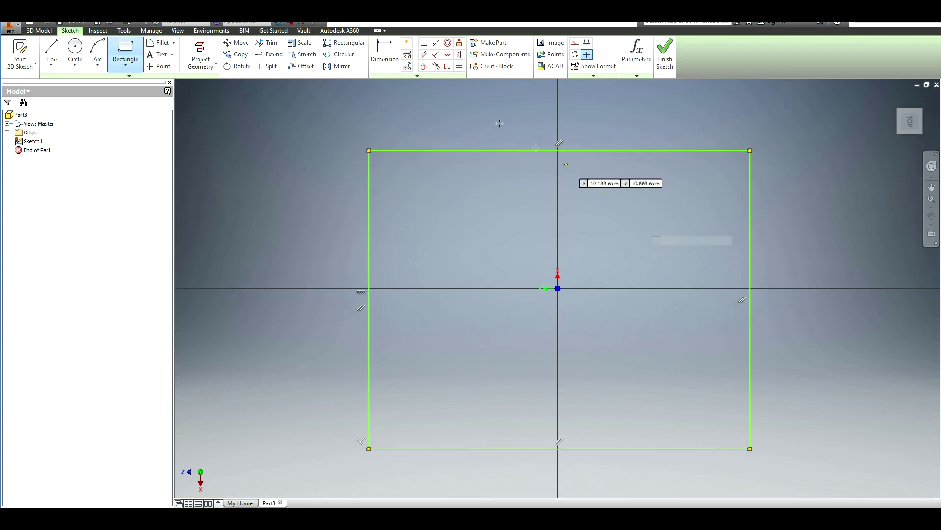
Apply an equal constraint between the rectangle's upper horizontal edge and its right vertical edge.
key(=)
click(502, 151)
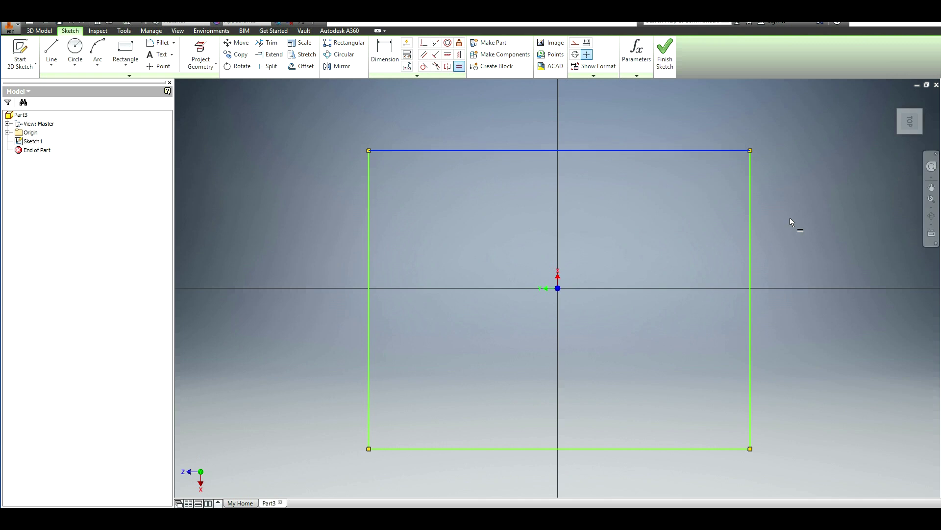
click(751, 241)
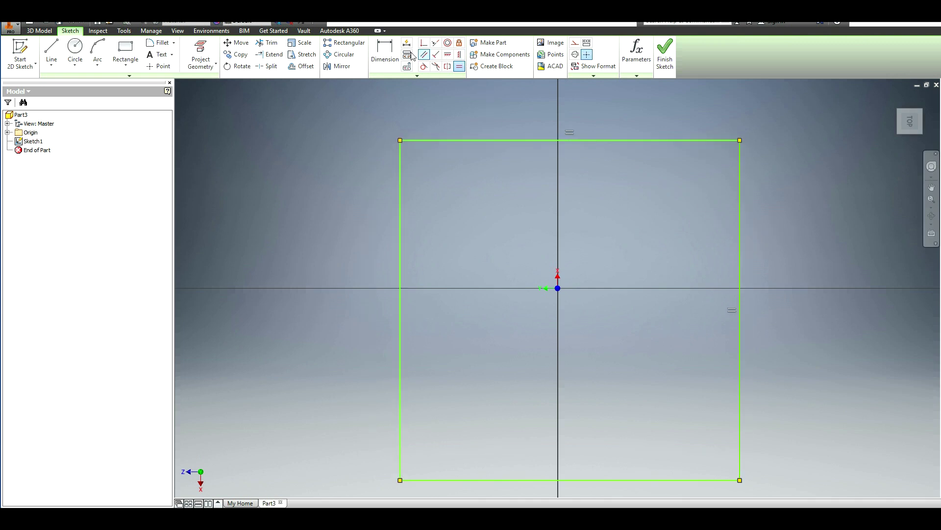
Dimension the square's upper edge to 50 mm.
click(384, 53)
click(704, 140)
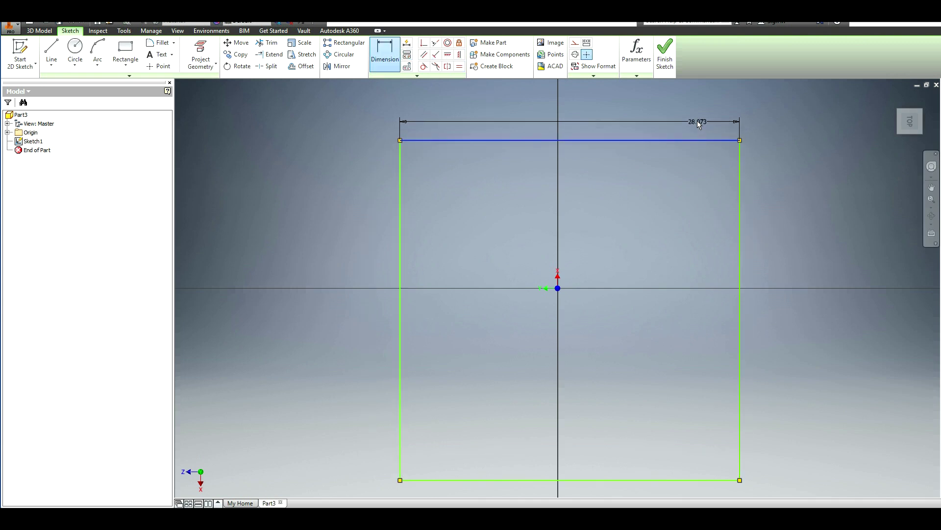
click(671, 114)
text(5)
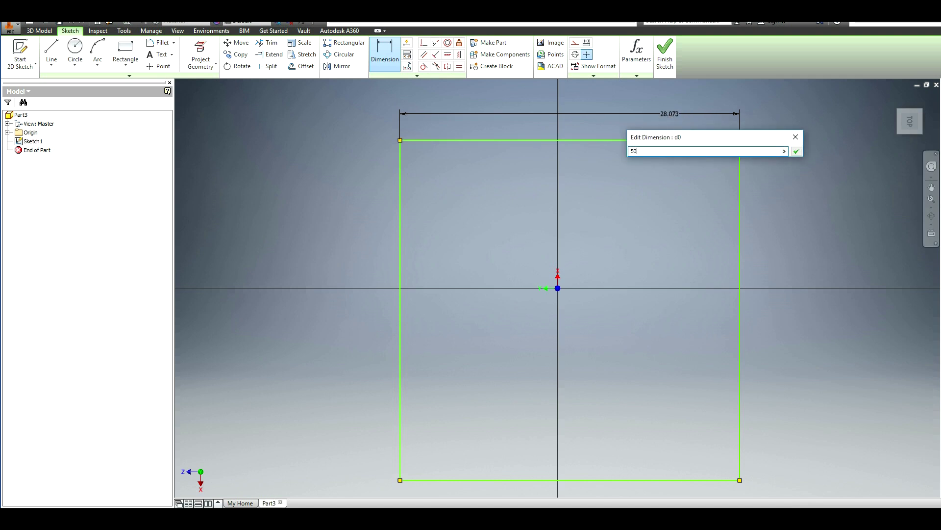
text(0)
key(Return)
scroll(662, 394, down, 5)
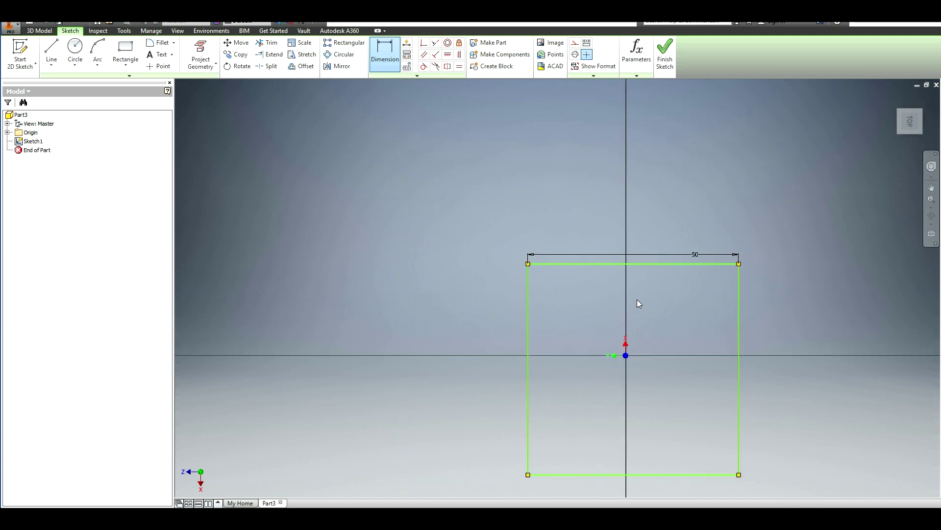
Dimension the distance from the origin to the square's upper edge as the 50 mm width dimension divided by 2.
click(679, 265)
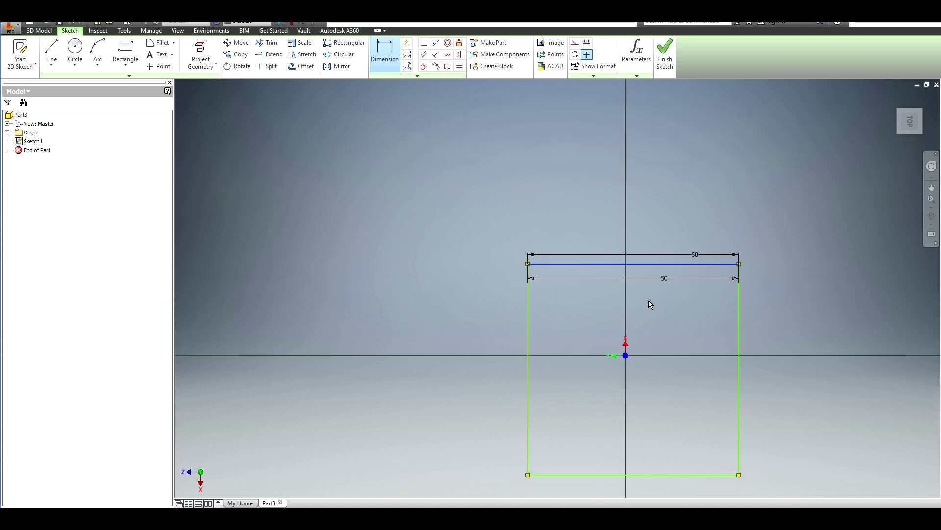
click(626, 356)
click(673, 309)
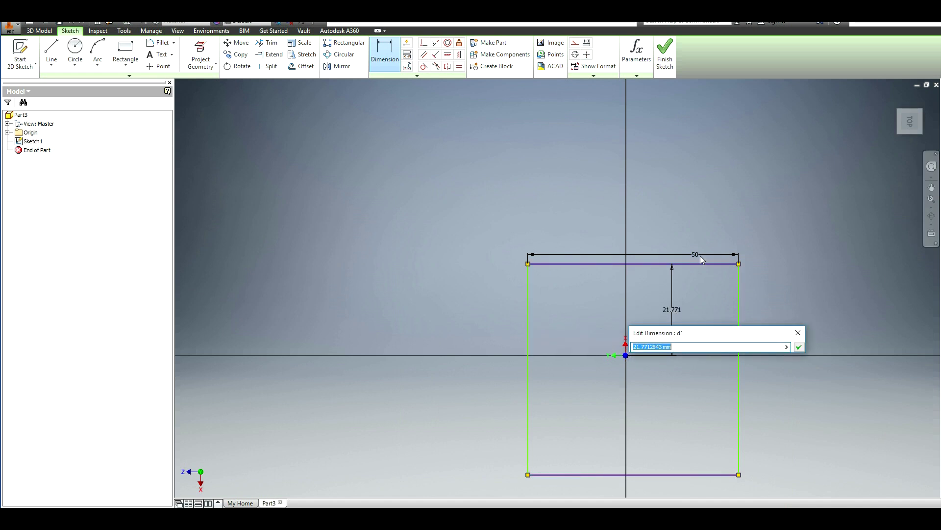
click(704, 259)
text(/2)
key(Return)
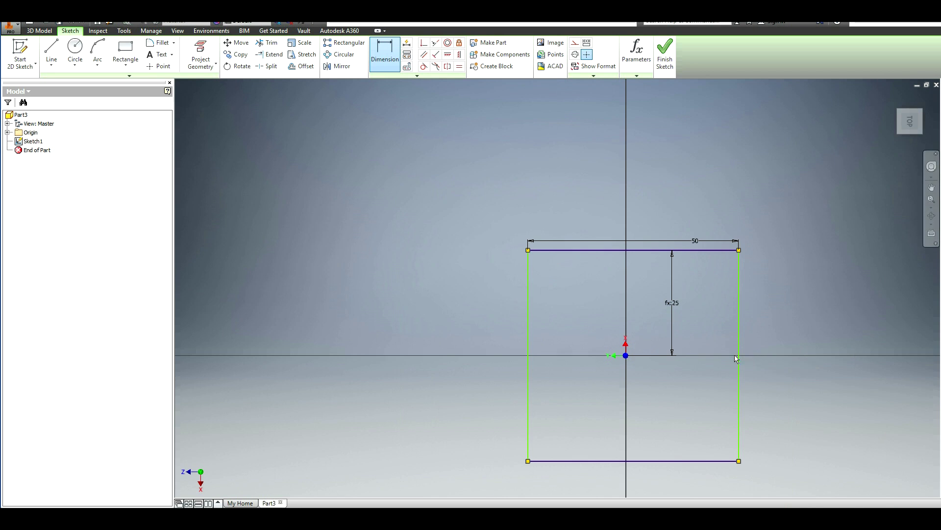
Dimension the distance from the origin to the square's right edge, linking its value to the vertical centring dimension.
click(738, 358)
click(627, 356)
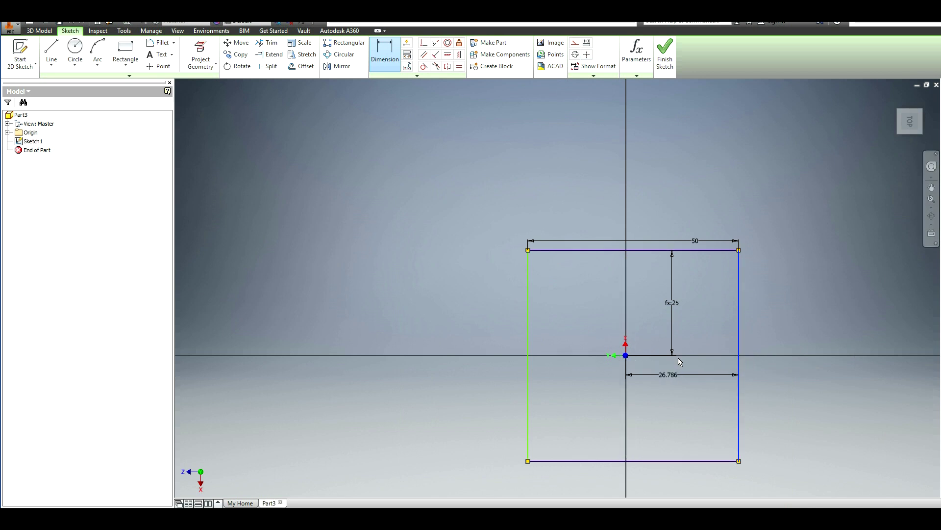
click(684, 386)
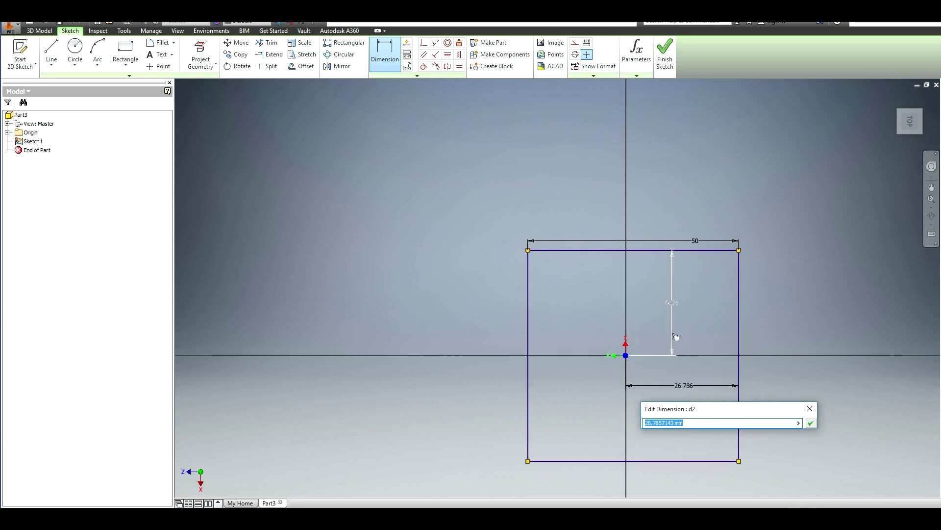
click(678, 311)
key(Return)
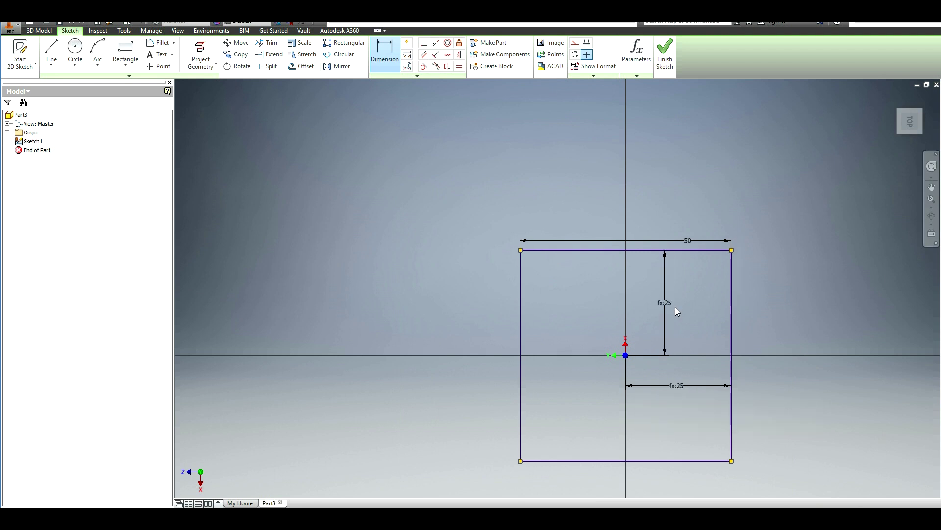
Try a width of 60 mm for the square, and set the width back to 50 mm.
double_click(689, 259)
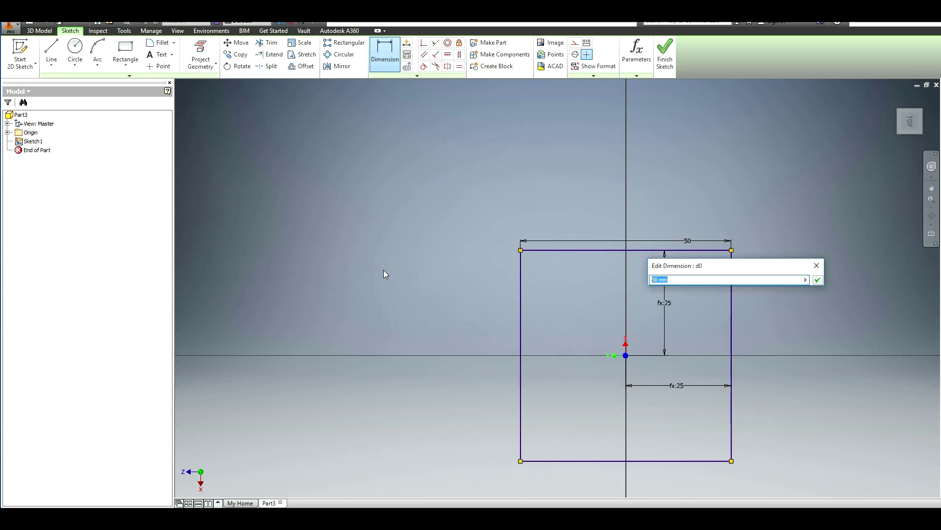
text(60)
key(Return)
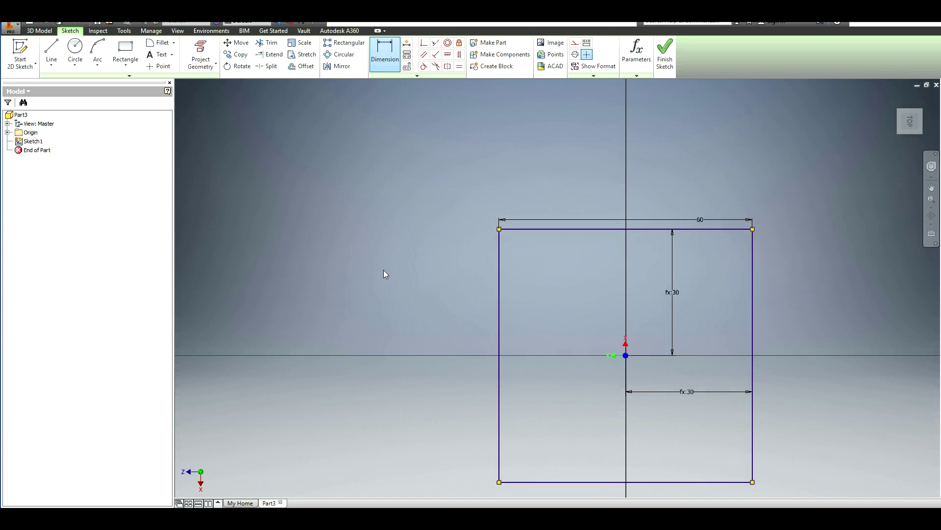
double_click(705, 219)
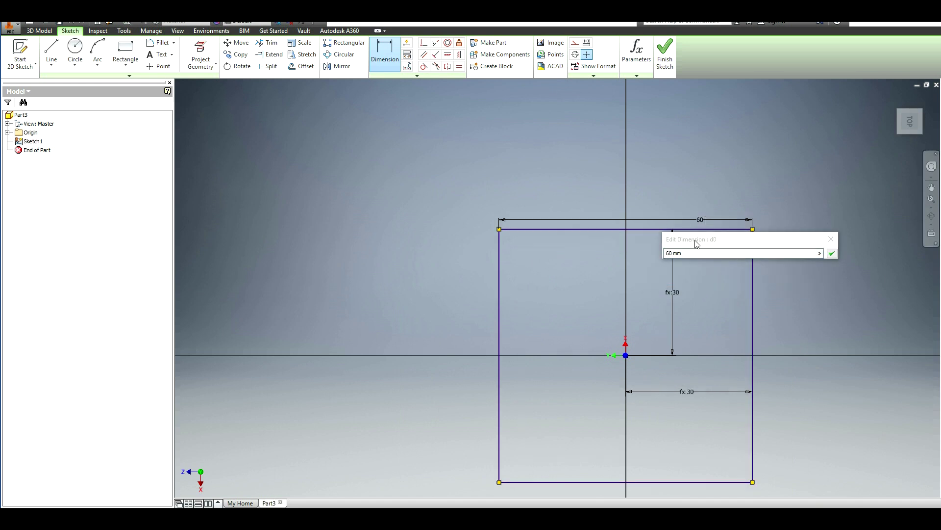
text(50)
key(Return)
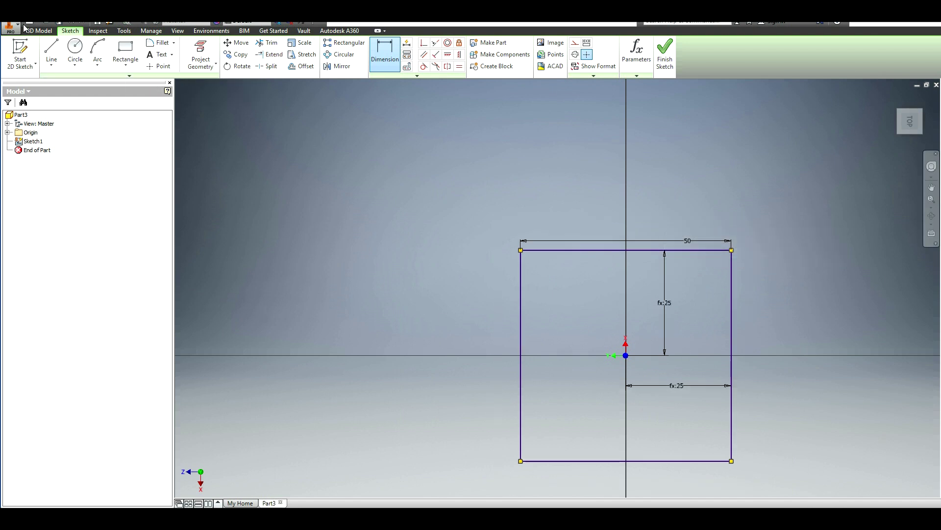
Sketch a horizontal center-to-center slot inside the square near its upper edge, about 26 mm between centers and about 4 mm wide.
click(125, 65)
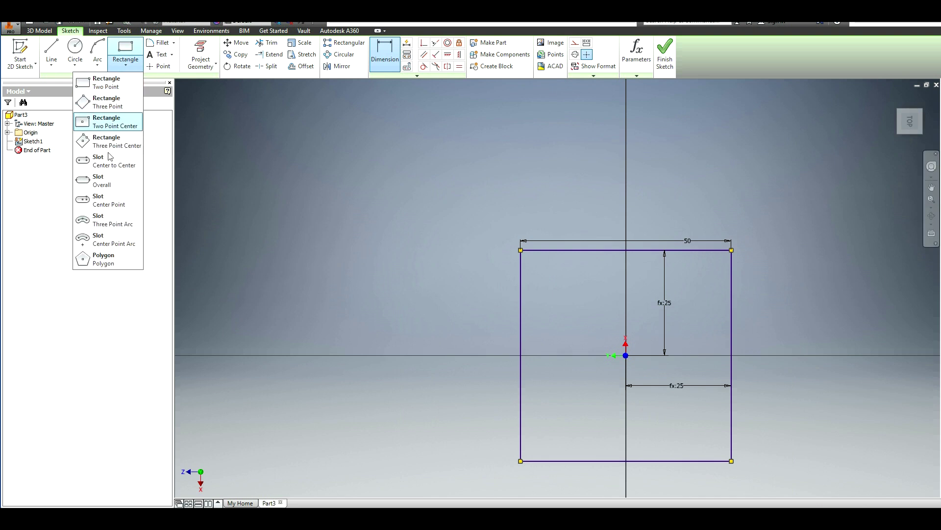
click(108, 160)
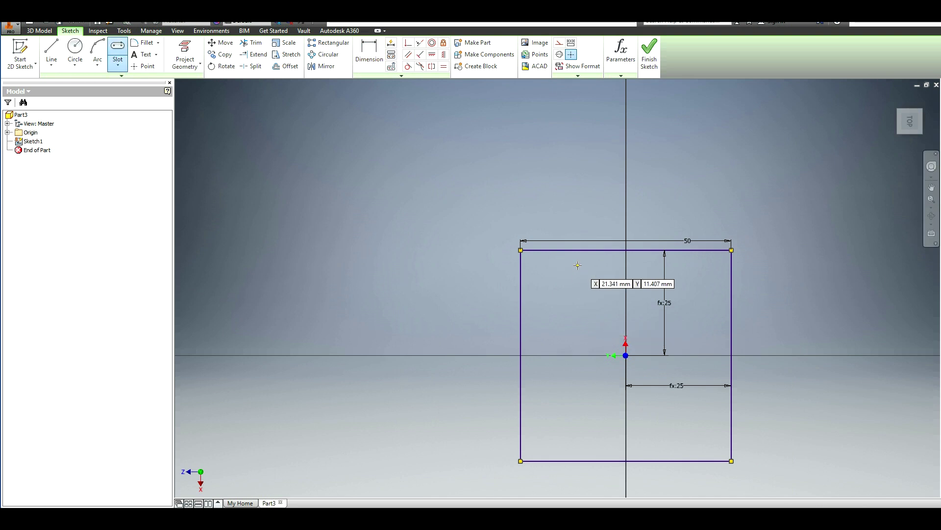
click(117, 65)
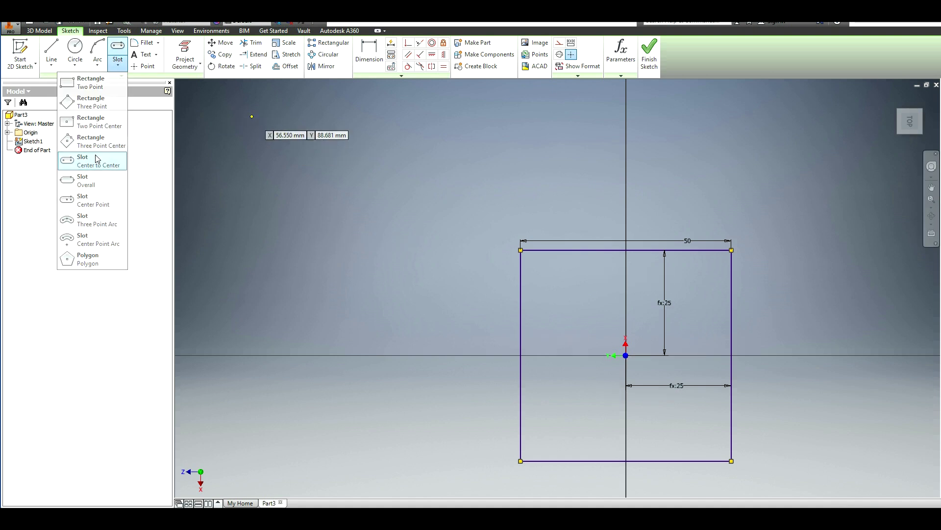
click(96, 158)
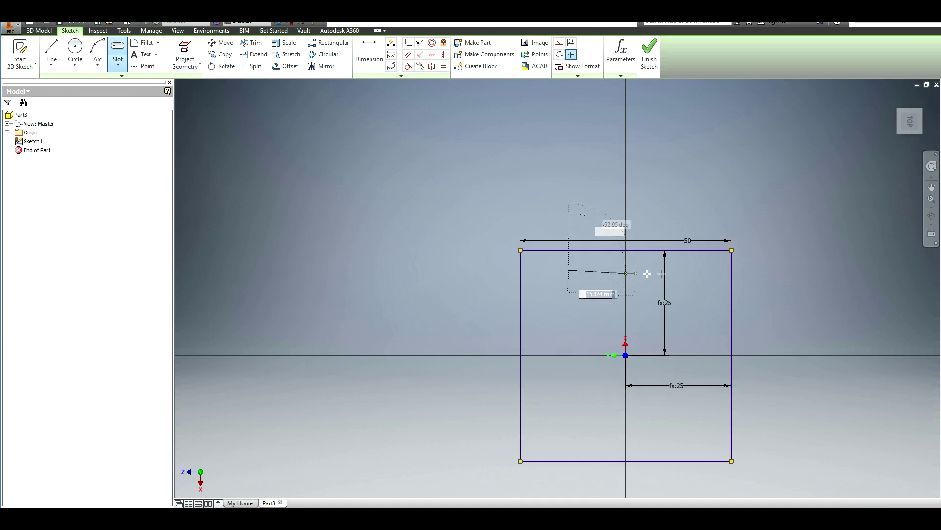
click(680, 270)
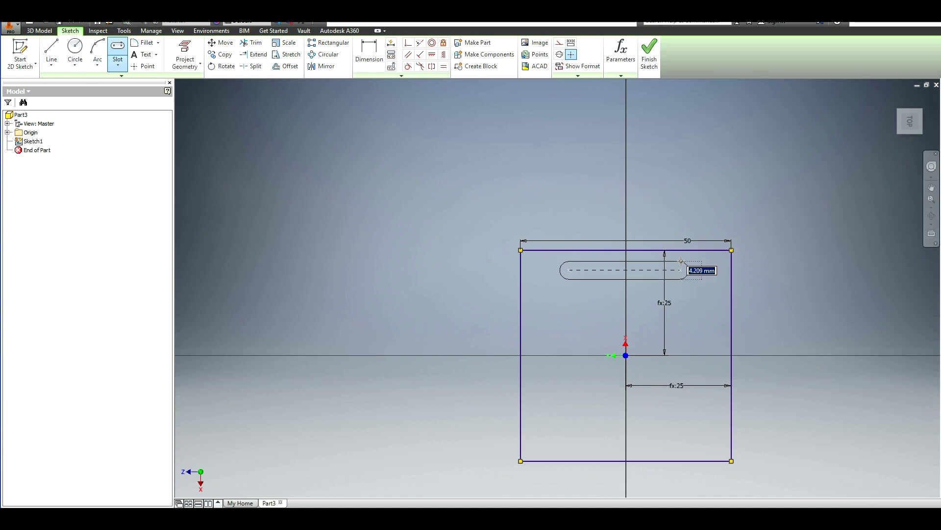
click(682, 261)
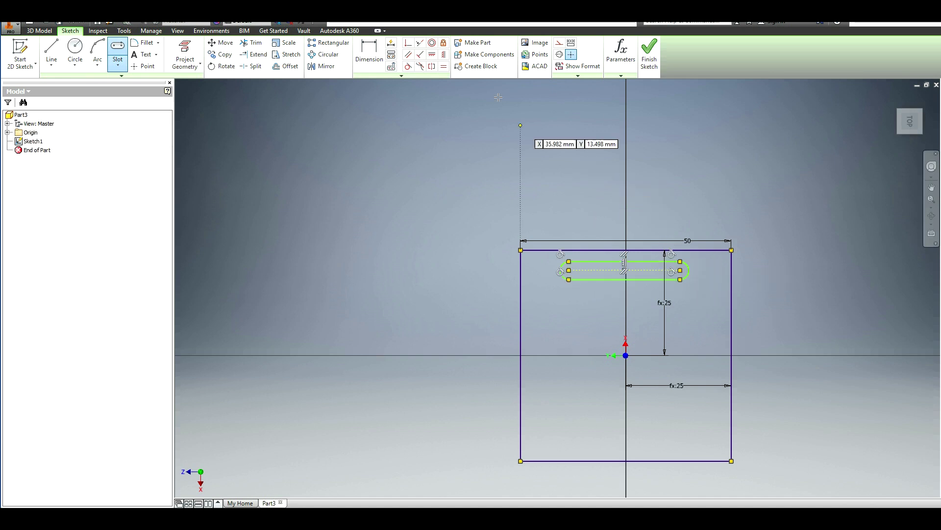
Dimension the slot's straight lower side to 24.5 mm.
click(356, 45)
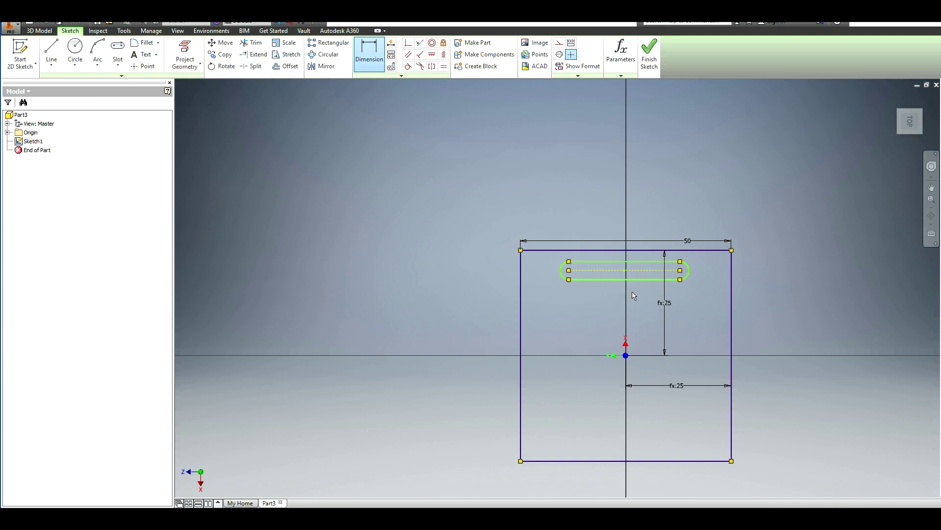
click(637, 279)
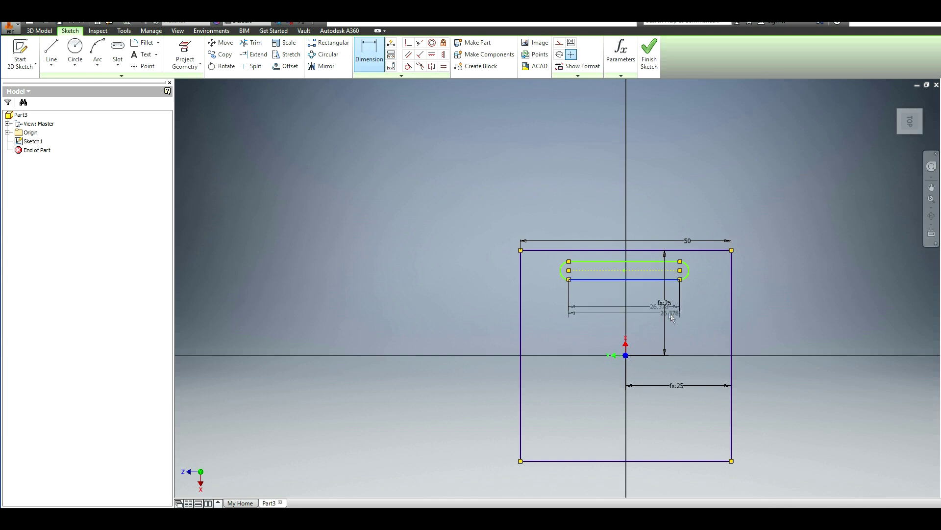
click(690, 331)
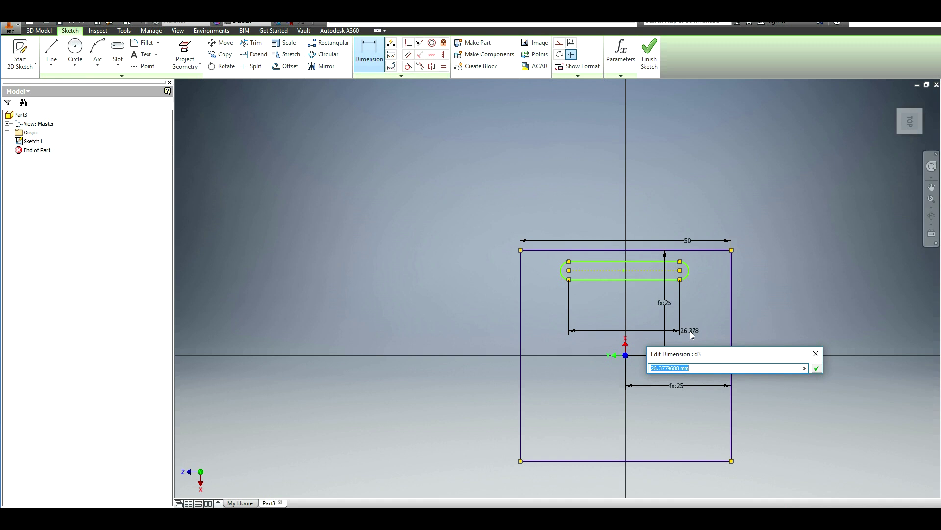
text(24.5)
key(Return)
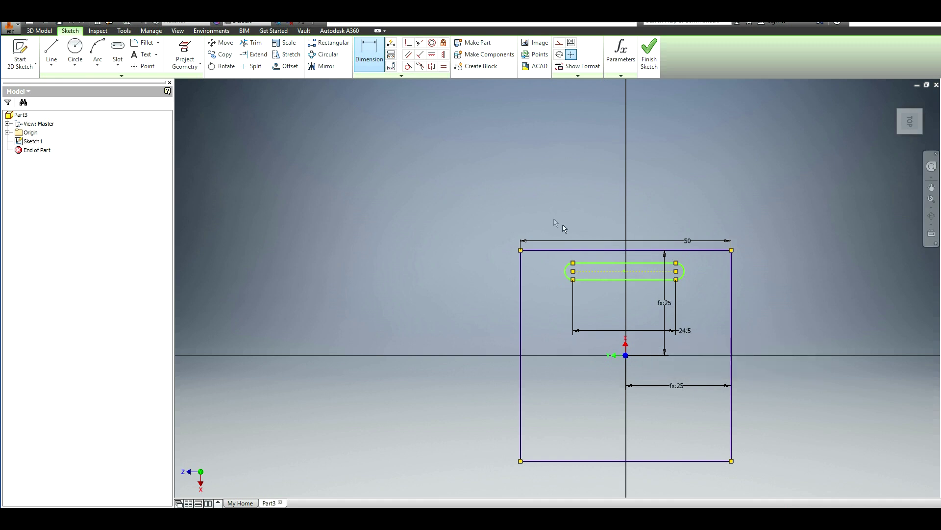
Dimension the slot's rounded end with a radius of 2.25 mm.
click(685, 275)
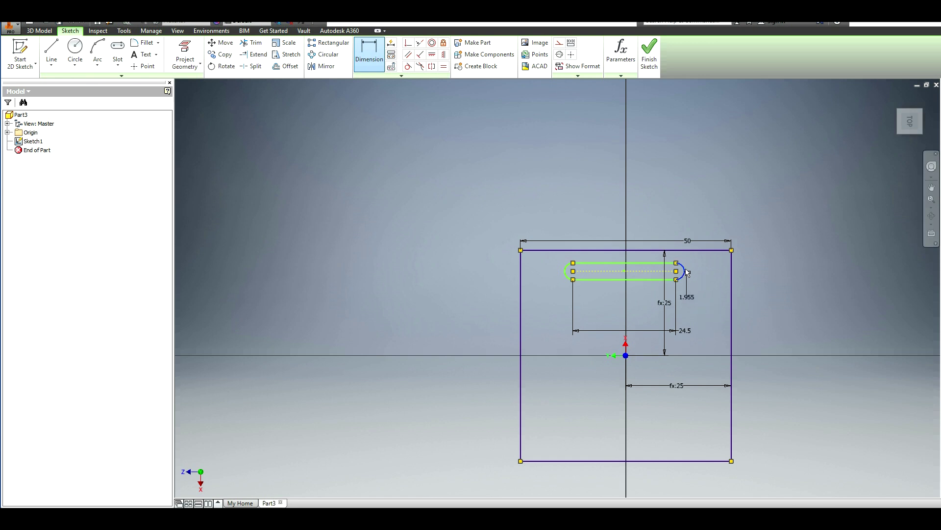
click(711, 296)
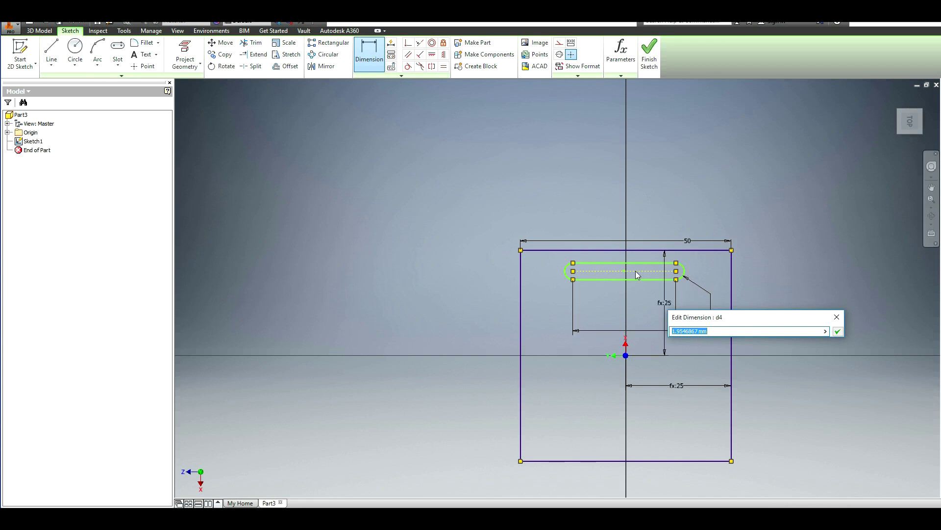
text(2.25)
key(Return)
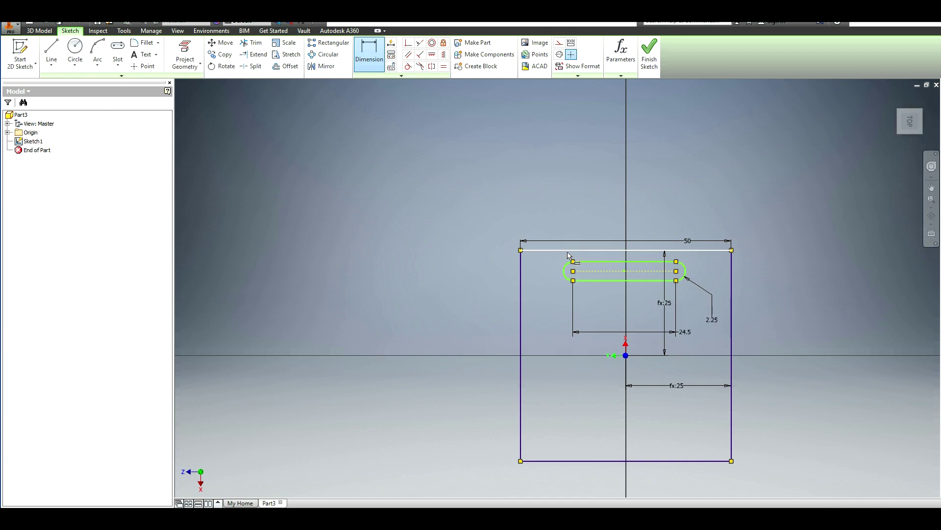
Dimension the distance from the slot's midpoint to the square's upper edge as 6 mm.
click(365, 60)
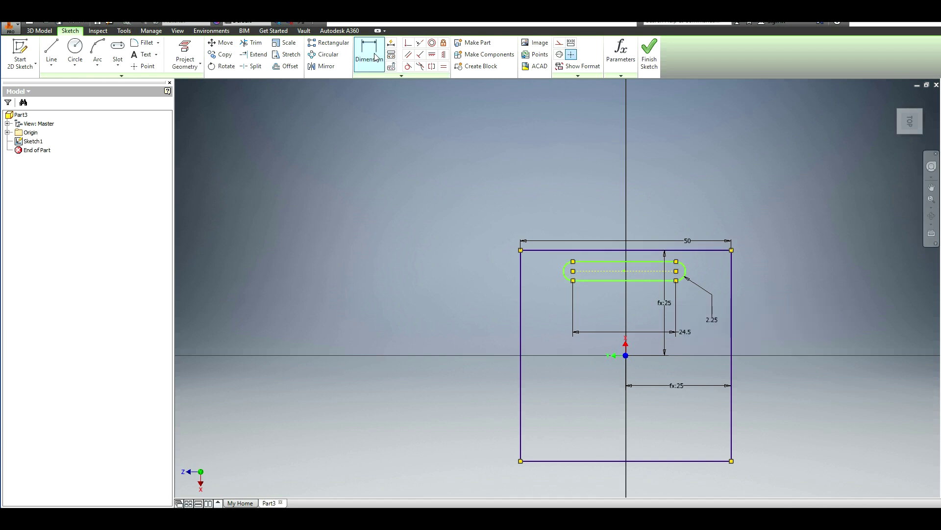
click(624, 270)
click(613, 250)
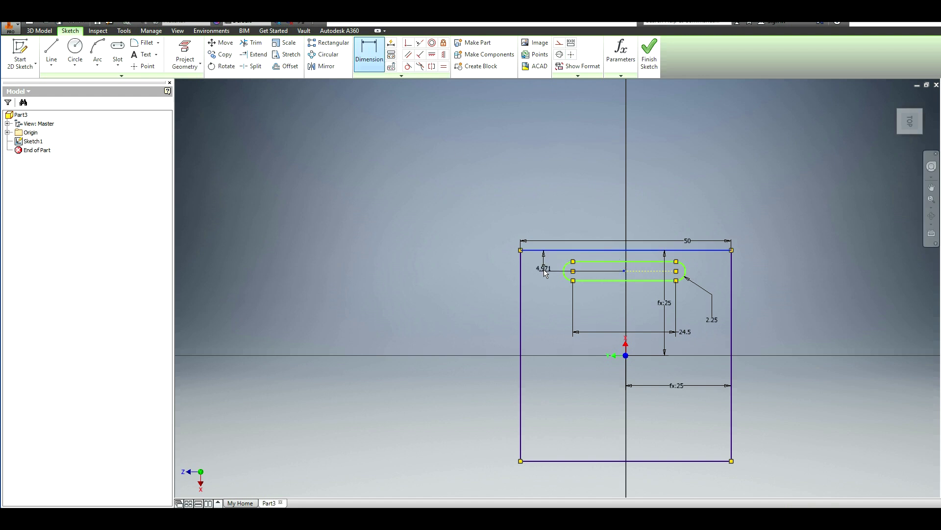
click(544, 269)
text(6)
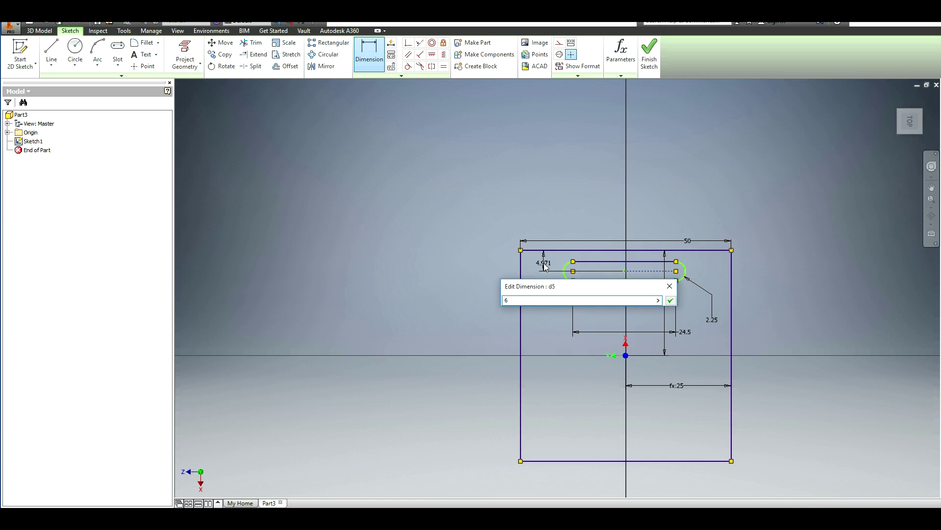
key(Return)
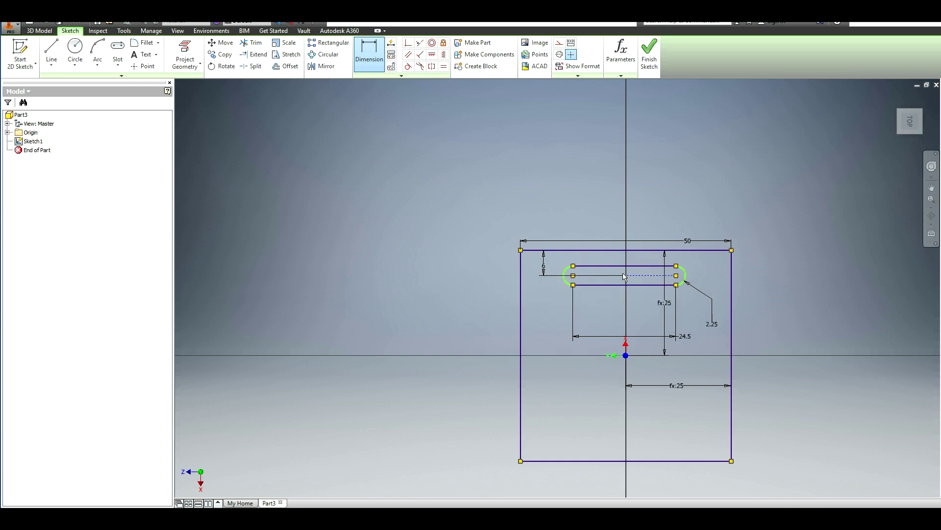
Centre the slot horizontally on the origin by dimensioning its midpoint to the origin at 0 mm.
click(626, 275)
click(626, 355)
click(618, 201)
text(0)
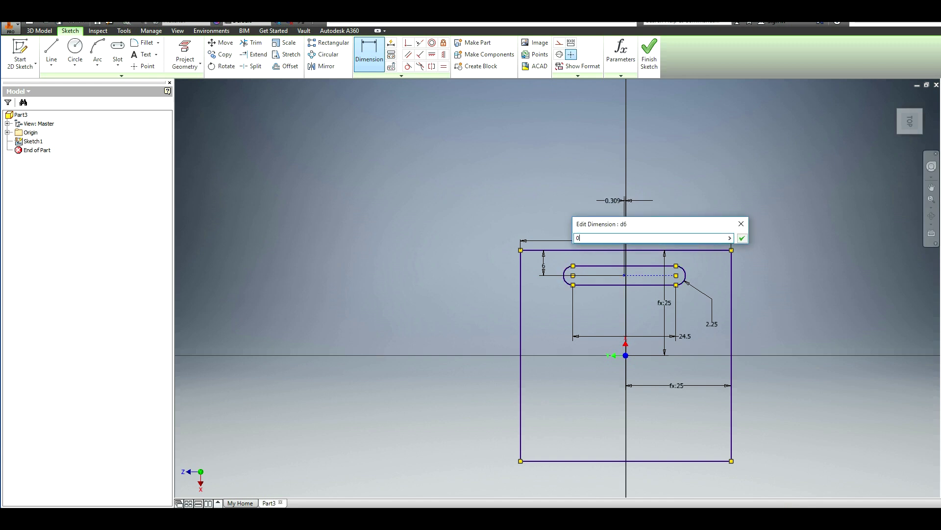
key(Return)
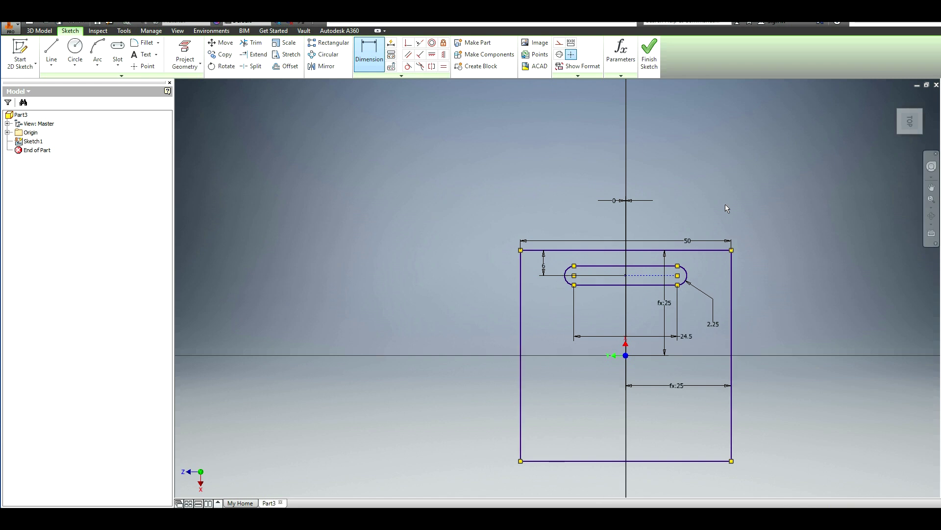
Create a circular pattern of the whole slot about the origin with 4 instances over 360 degrees.
click(314, 58)
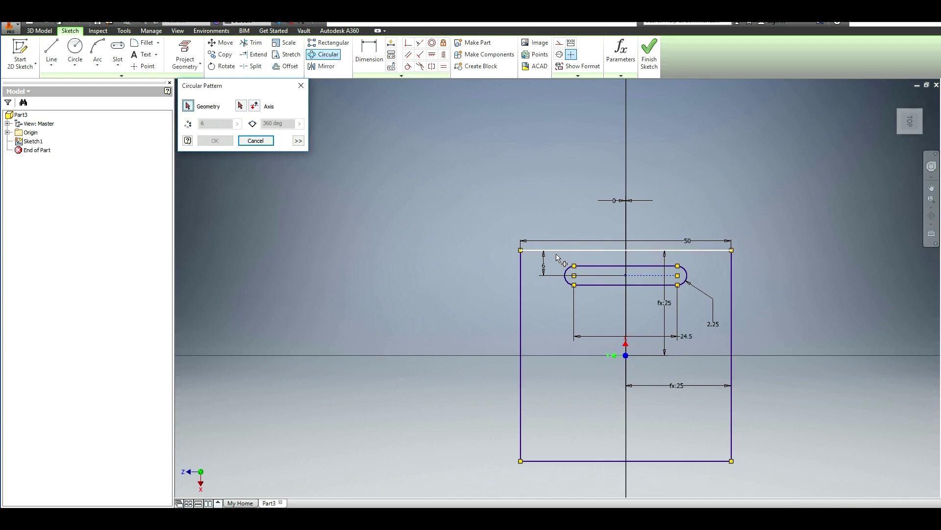
drag(557, 258, 709, 301)
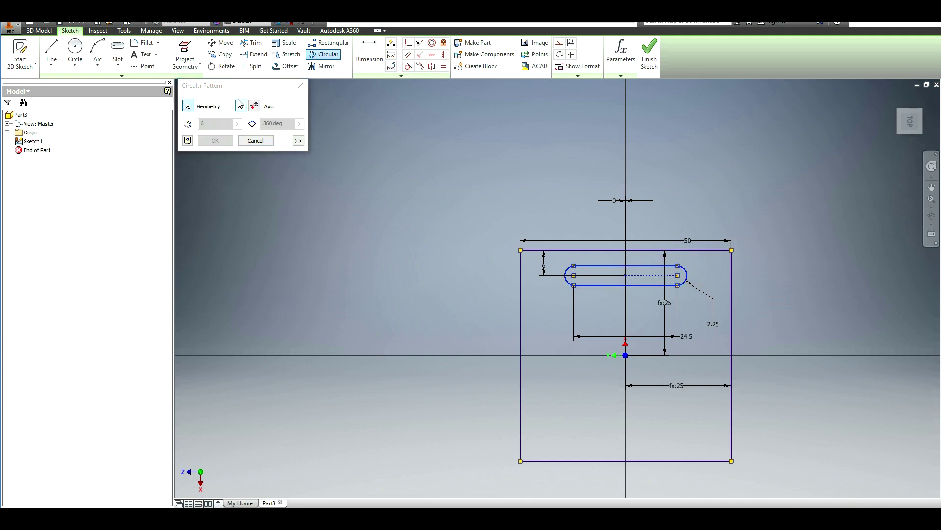
click(240, 105)
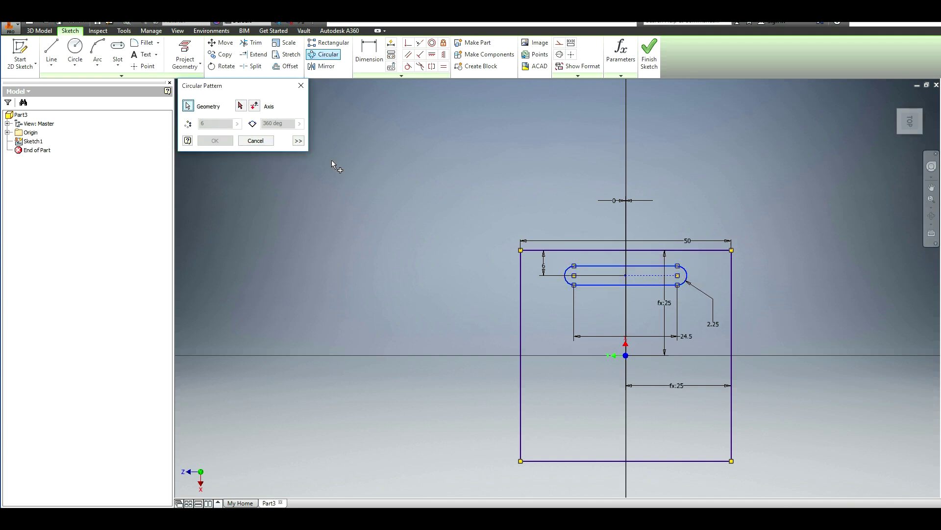
click(626, 356)
click(254, 107)
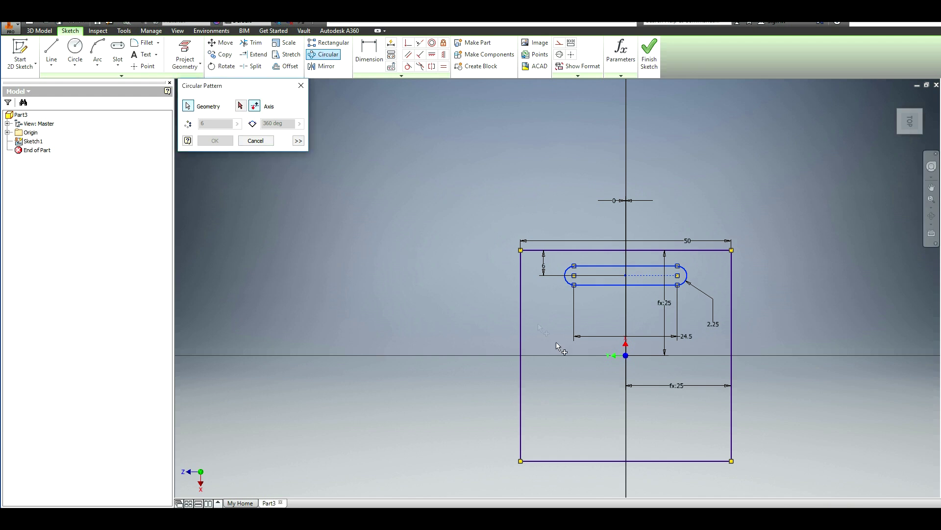
click(628, 356)
click(240, 105)
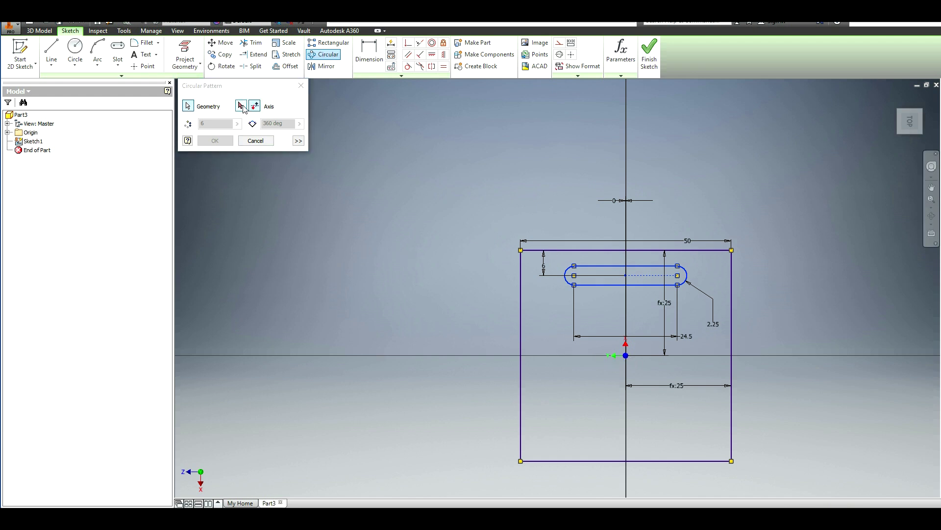
click(627, 355)
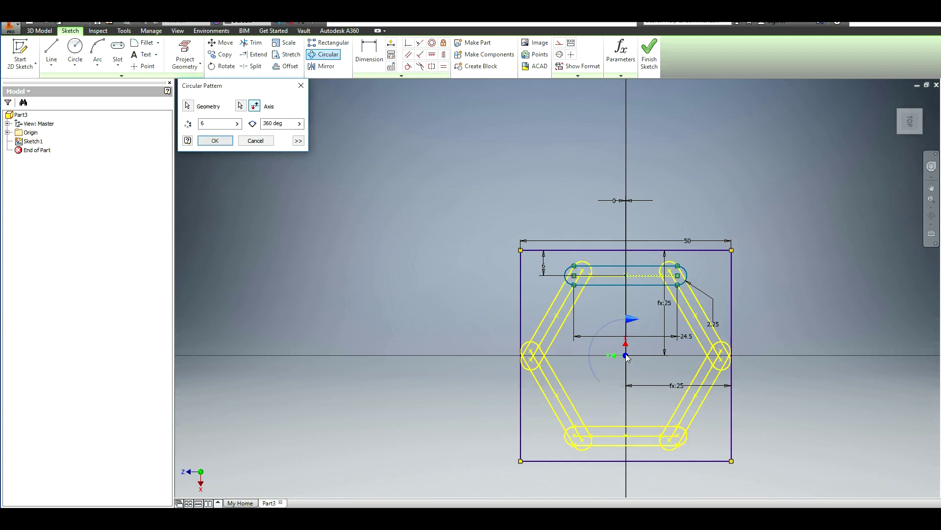
double_click(226, 123)
text(4)
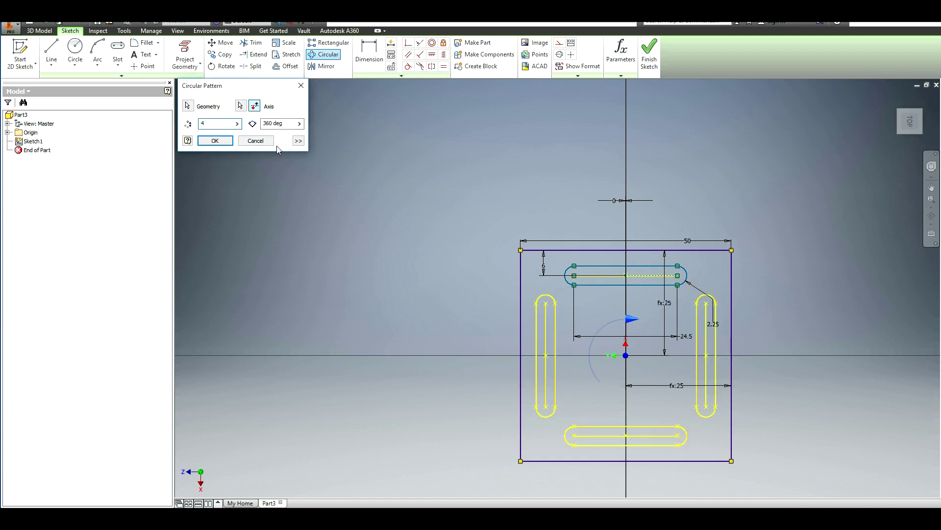
click(212, 145)
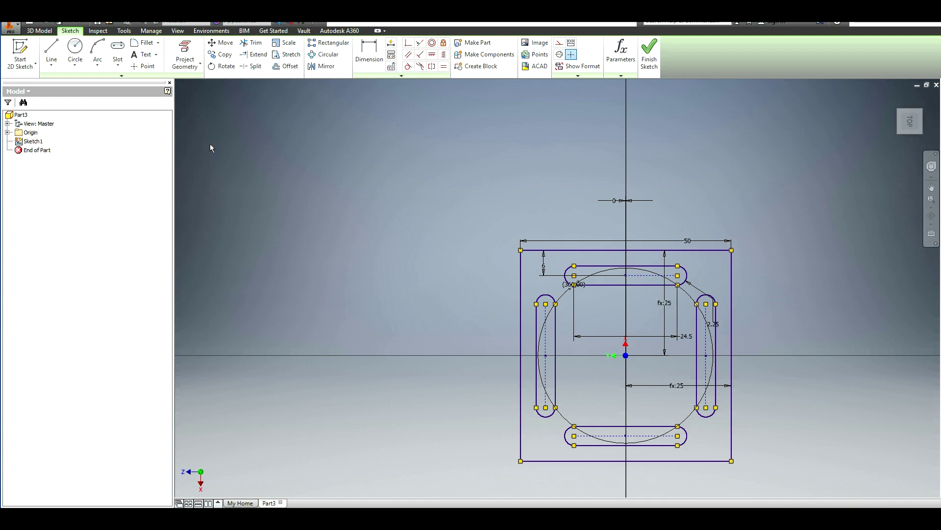
Finish the sketch and extrude the square profile around the four slots by 5 mm in Direction 1.
click(651, 52)
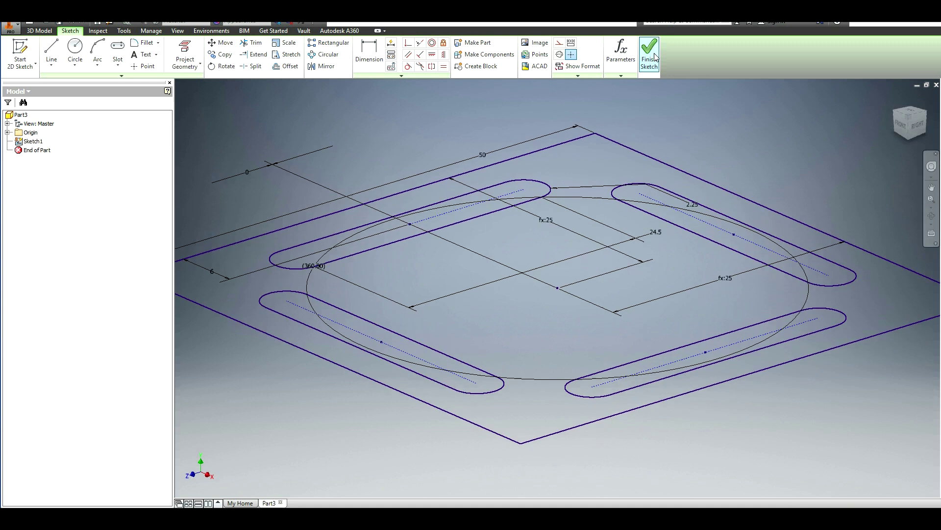
click(68, 52)
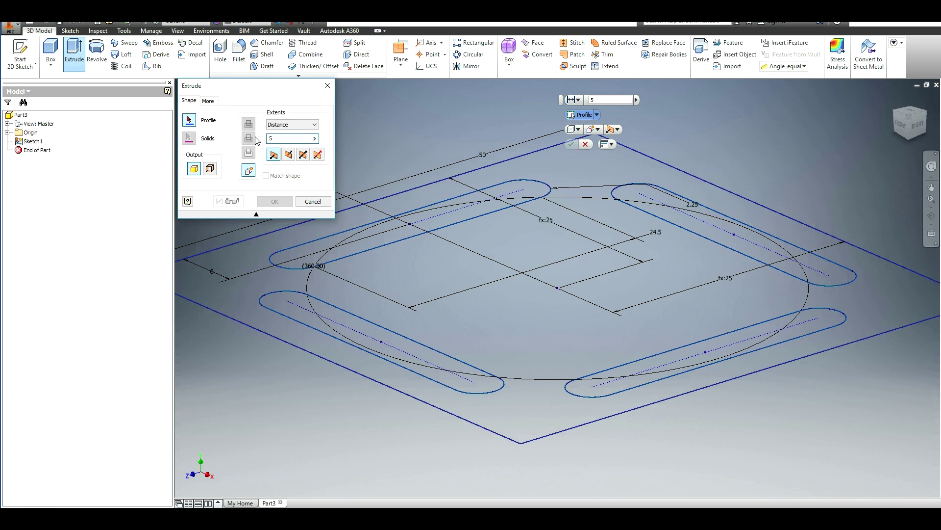
click(272, 155)
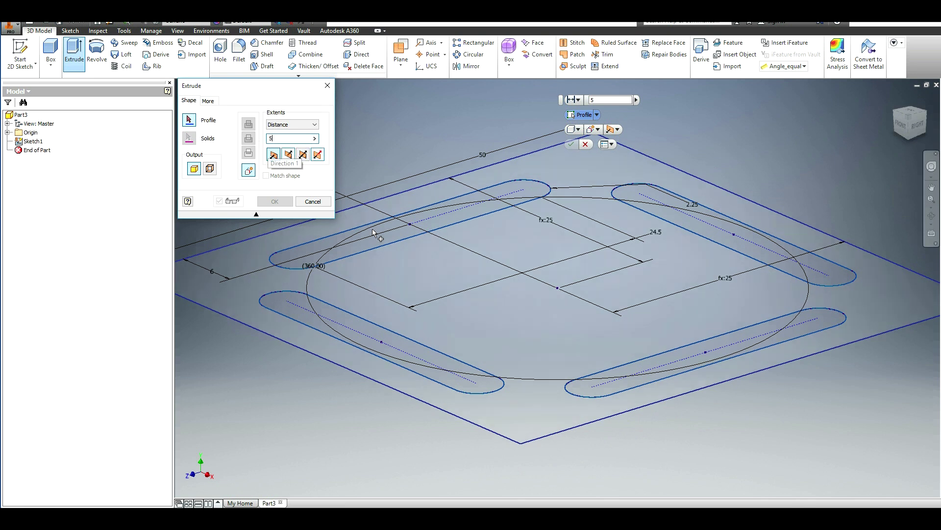
click(275, 201)
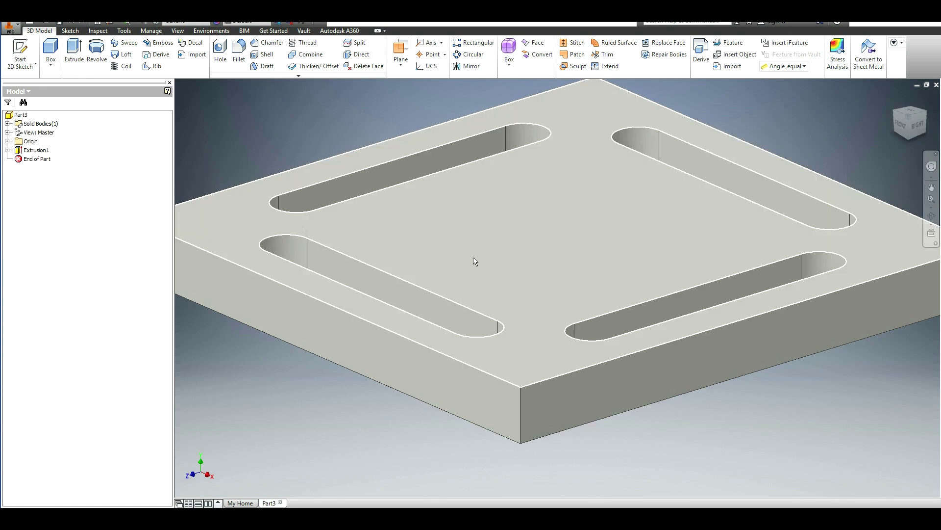
Fillet the plate's four vertical corner edges with a 10 mm radius.
key(F6)
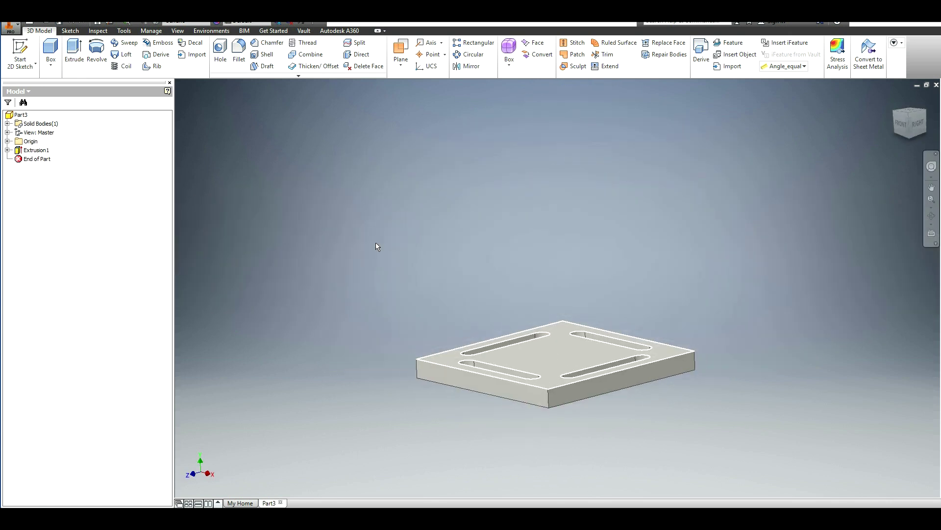
click(239, 51)
click(542, 402)
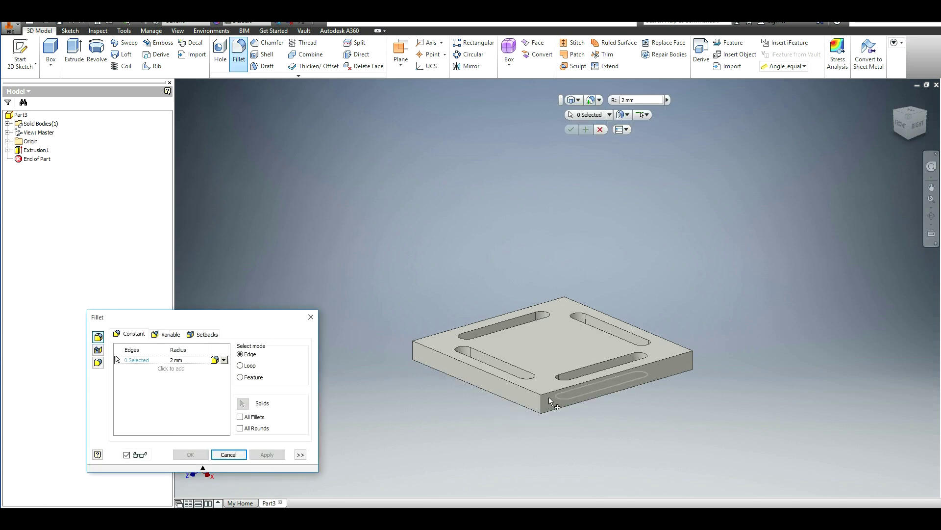
click(692, 361)
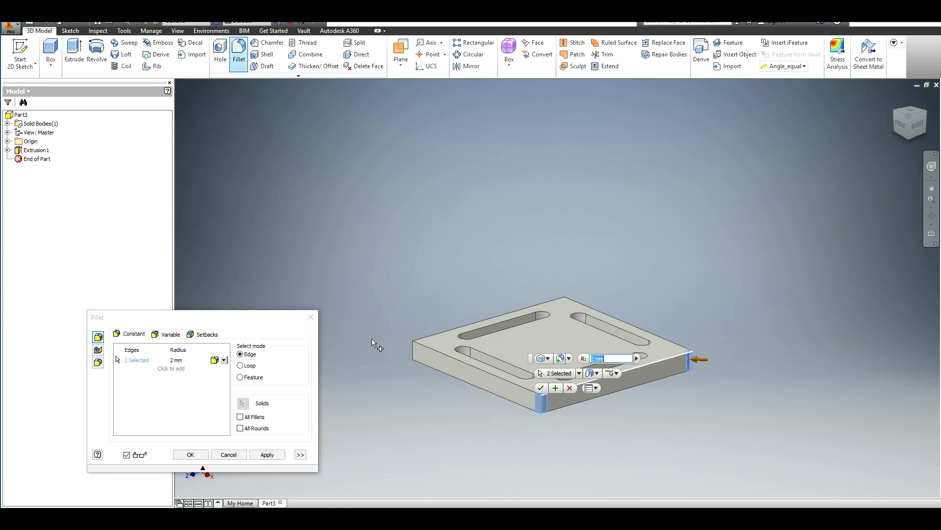
click(412, 350)
shift+middle_drag(534, 314, 719, 399)
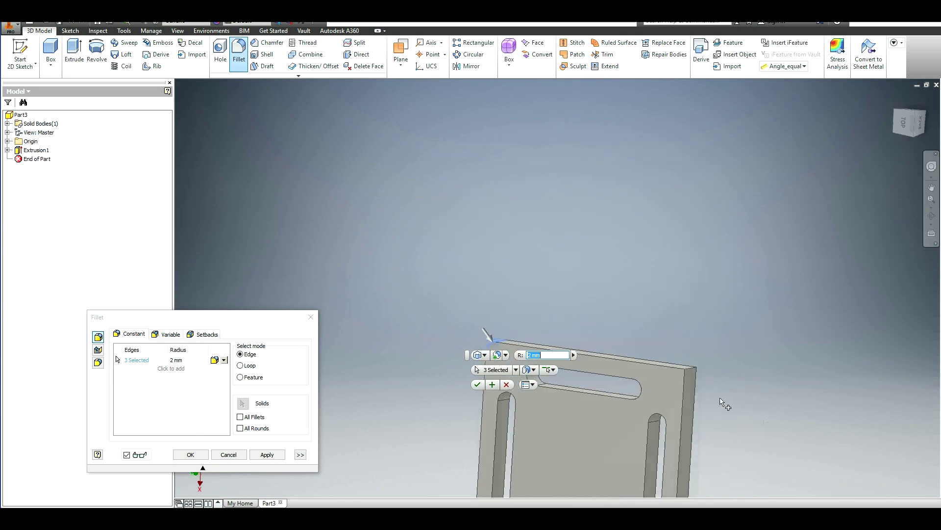
click(690, 368)
key(F6)
text(10)
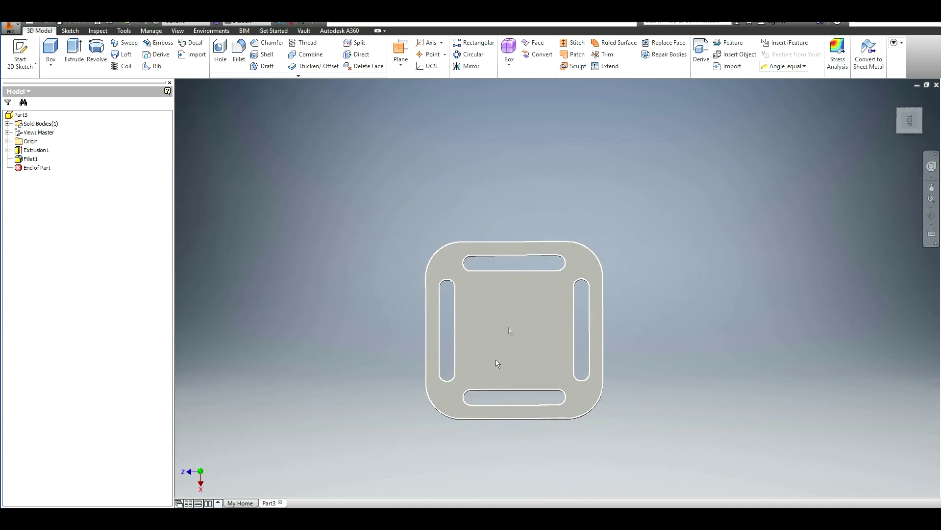
Start a sketch on the plate's top face and draw three small horizontal two-point rectangles stacked one above another around the centre.
shift+middle_drag(495, 336, 609, 328)
key(F6)
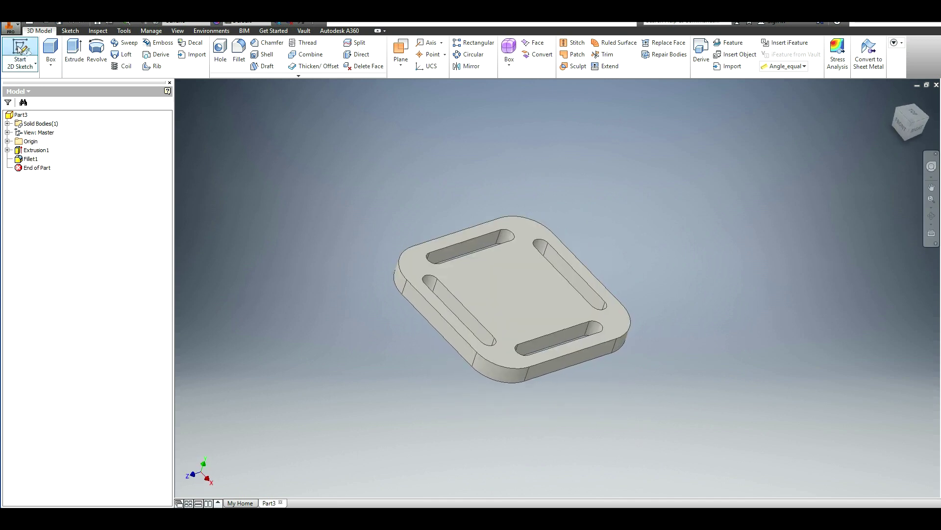
click(19, 47)
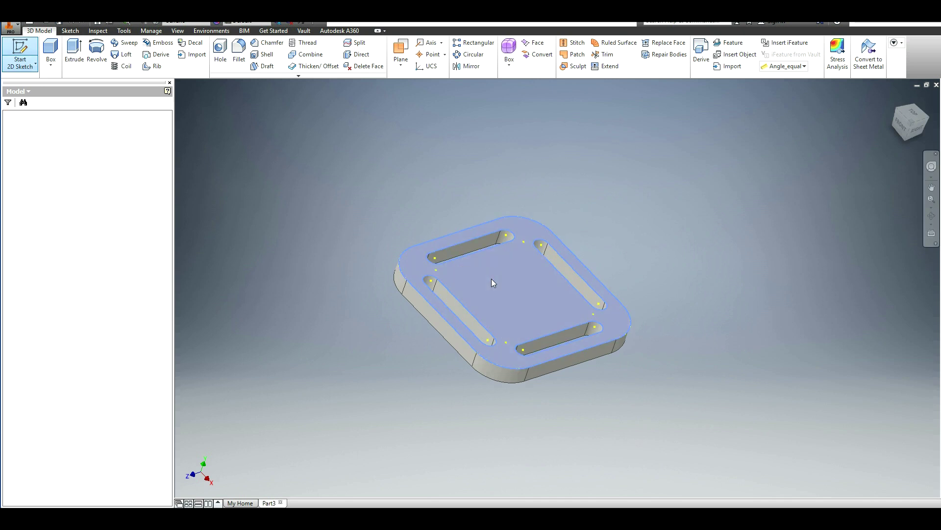
click(492, 280)
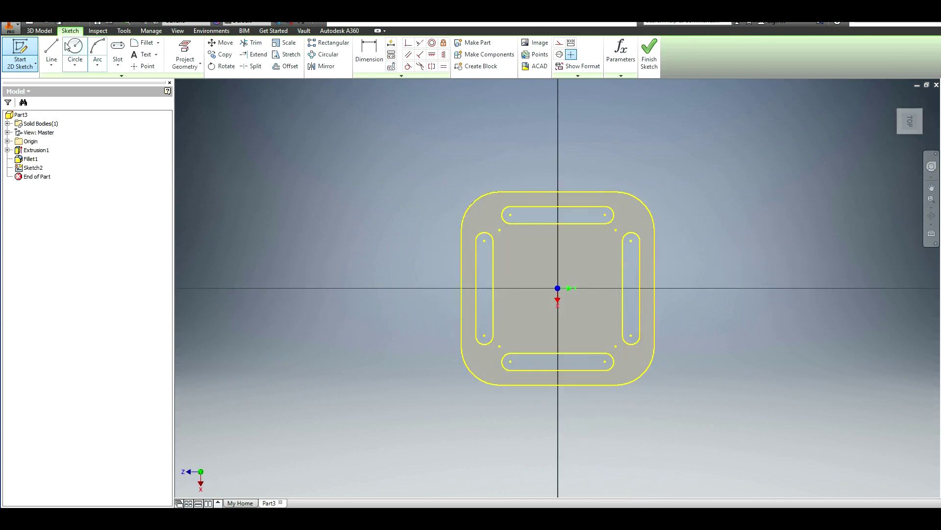
click(118, 68)
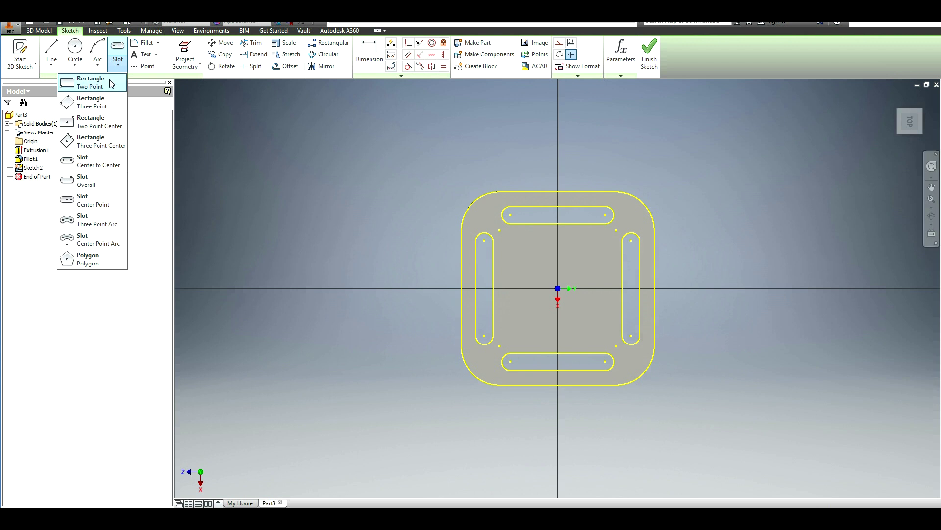
click(98, 78)
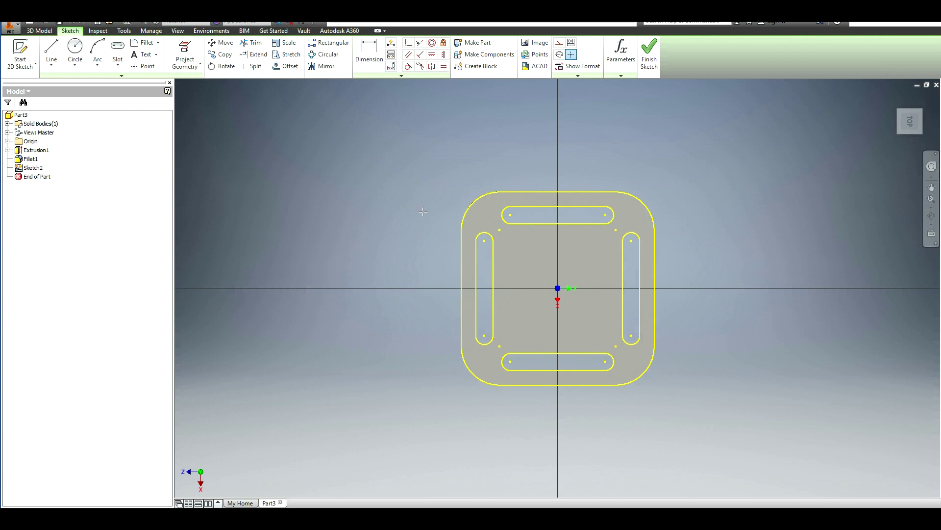
click(532, 259)
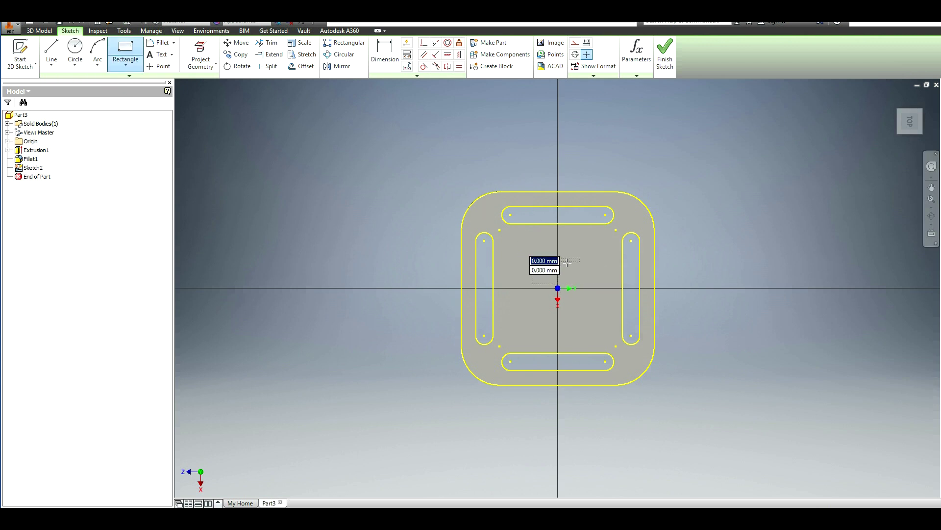
click(586, 269)
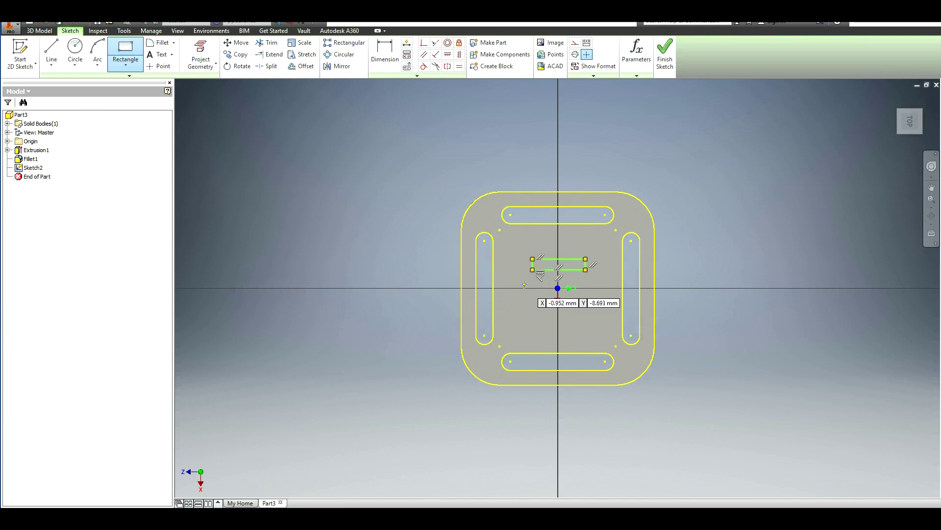
click(524, 284)
click(588, 298)
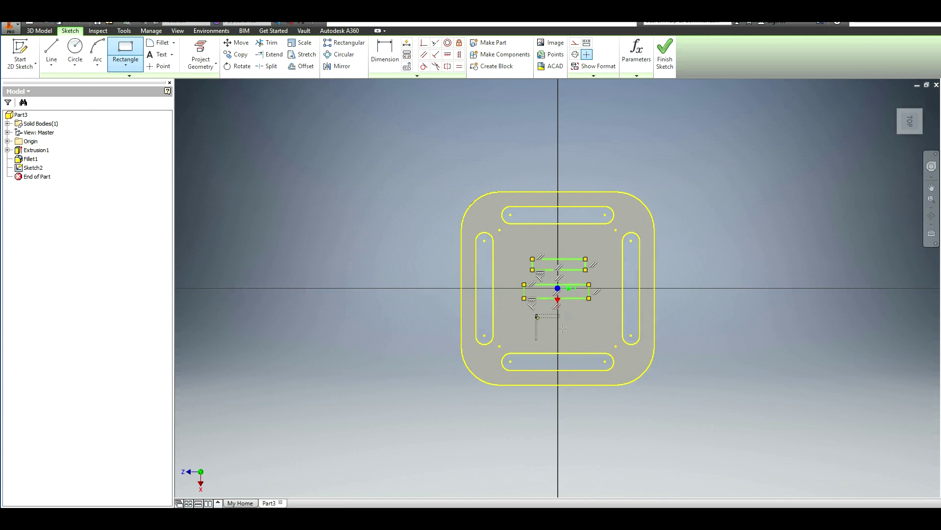
click(536, 314)
click(585, 322)
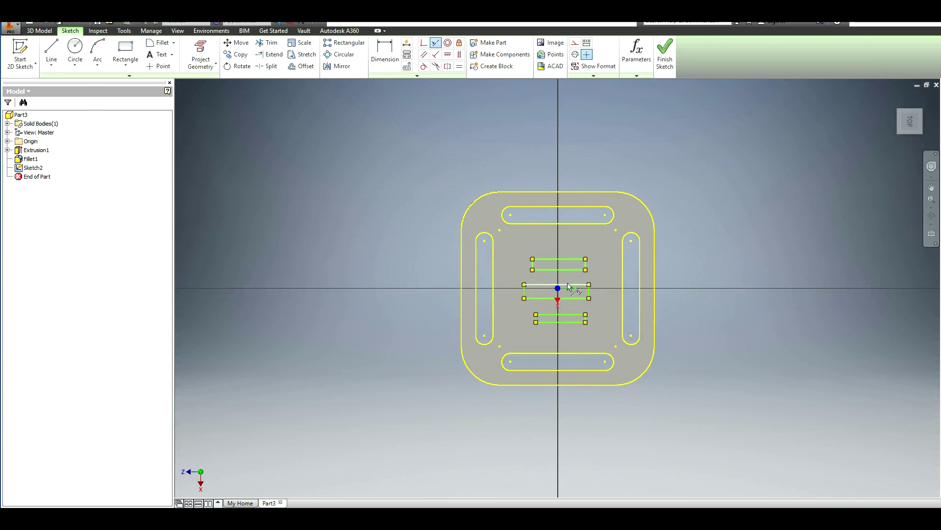
Apply collinear constraints so the left edges of the three rectangles line up, and likewise their right edges.
scroll(568, 283, up, 4)
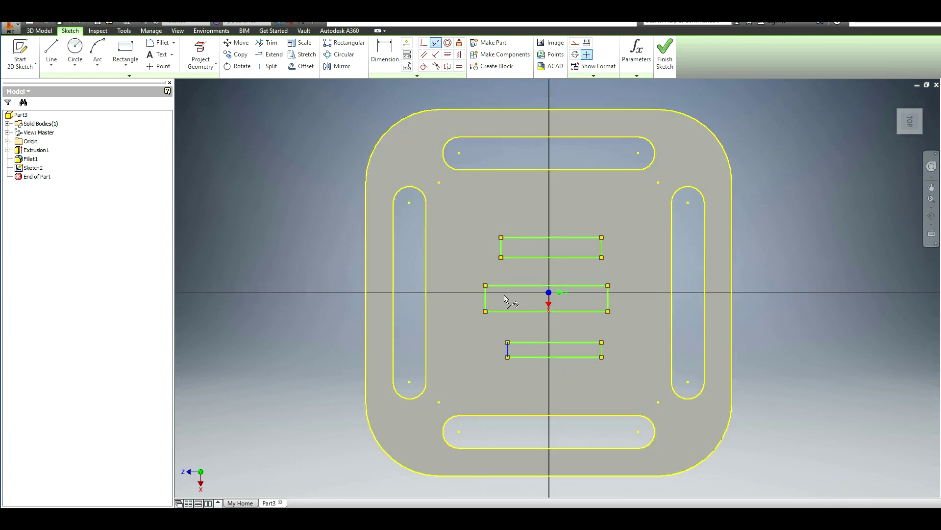
click(486, 301)
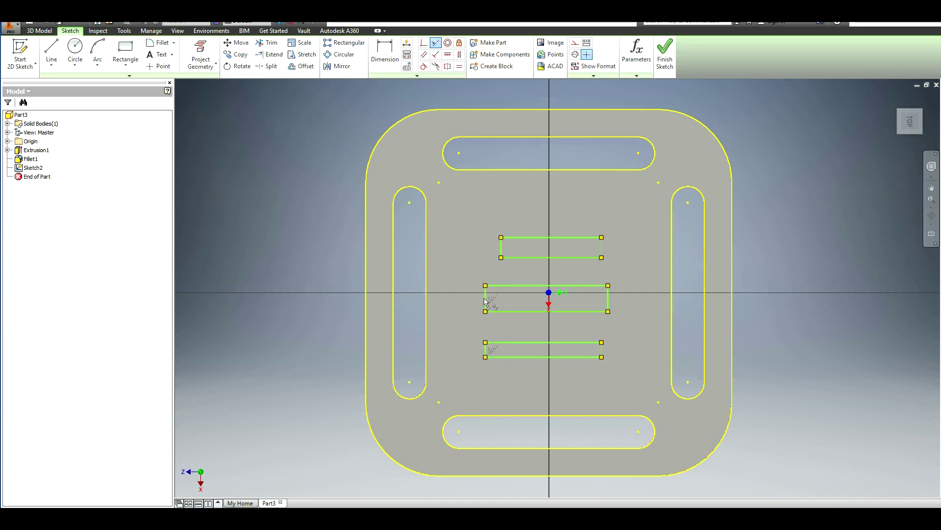
click(502, 250)
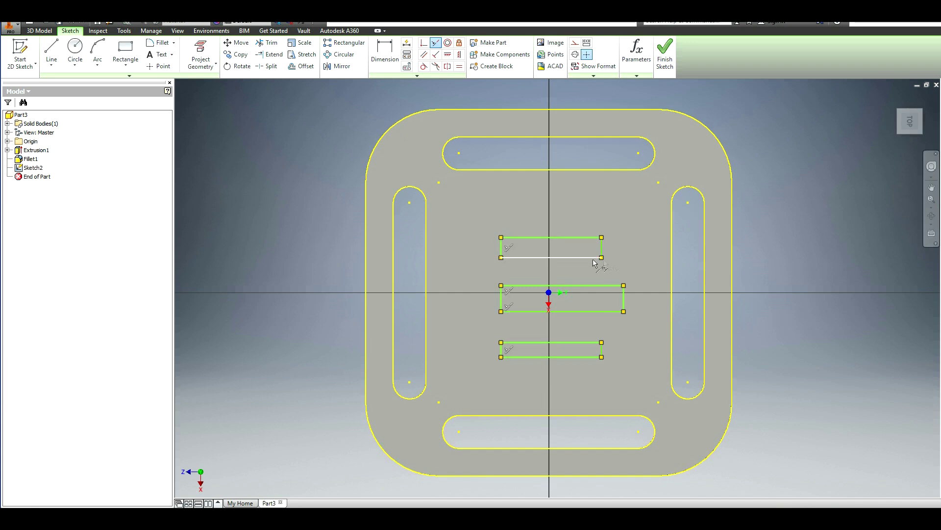
click(624, 300)
click(602, 350)
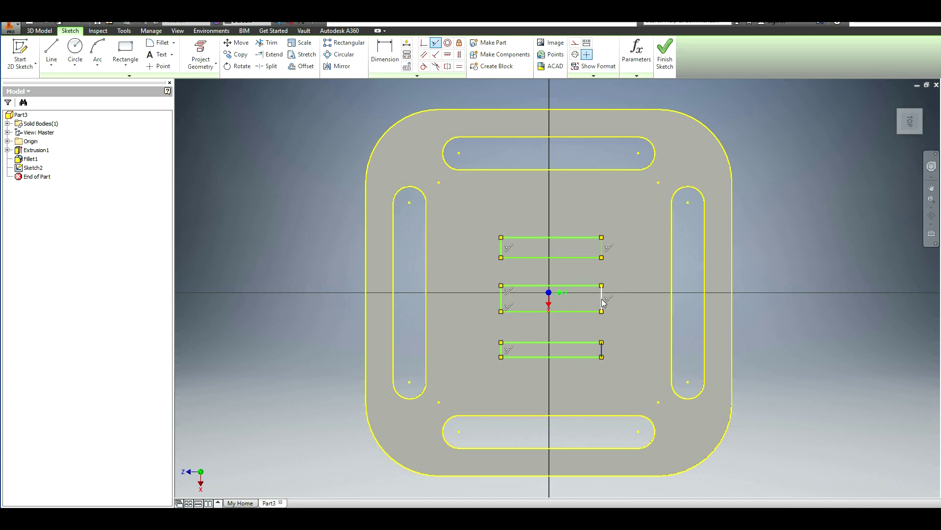
click(602, 299)
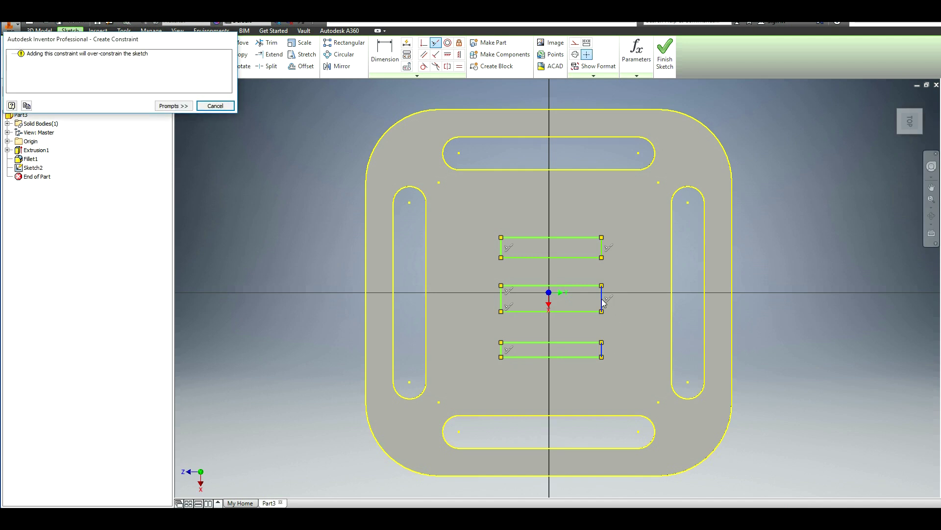
click(211, 106)
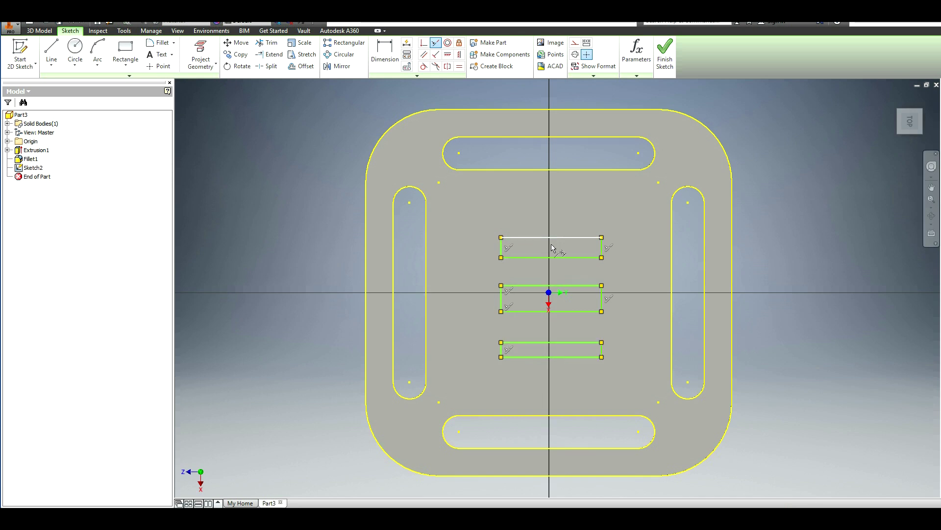
Dimension the upper rectangle's horizontal width and set it to 15 mm.
key(d)
click(586, 238)
click(569, 206)
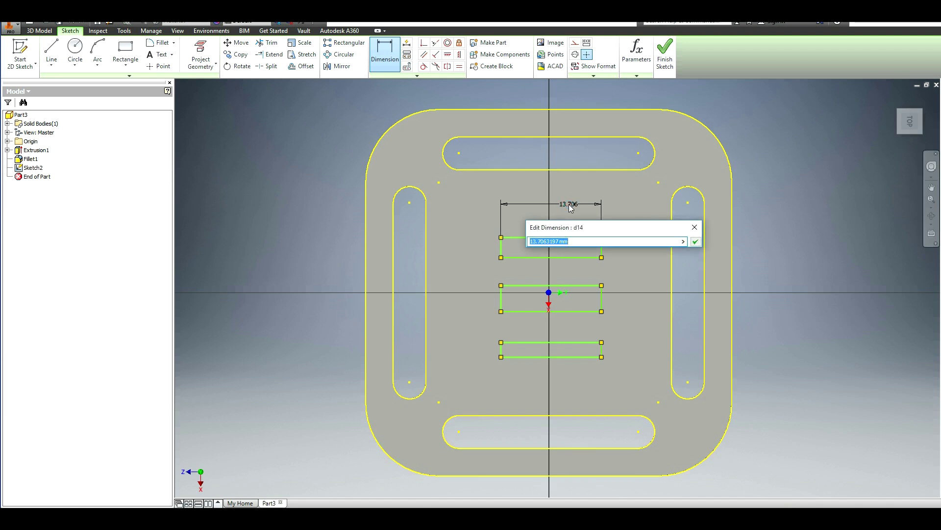
text(15)
key(Return)
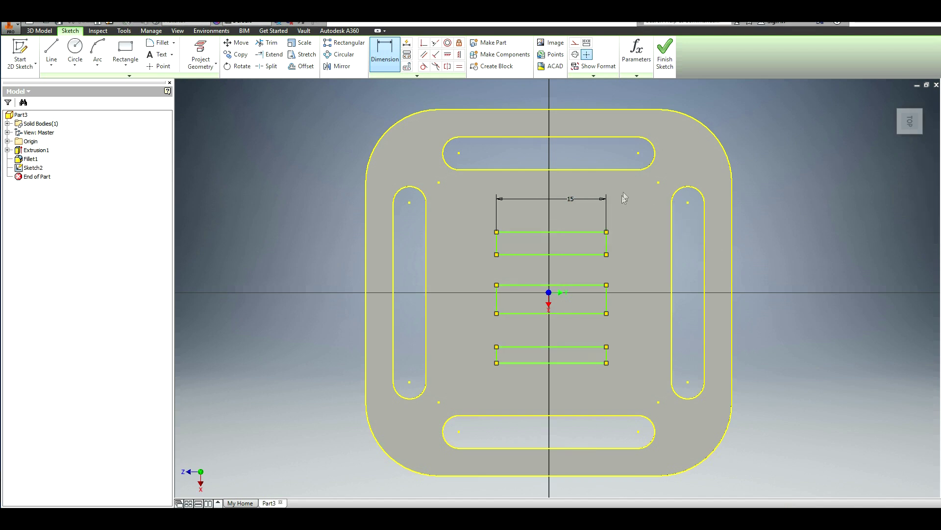
Set the upper rectangle's height to 2.5 mm and make the lower rectangle's height equal to it with an Equal constraint.
click(384, 59)
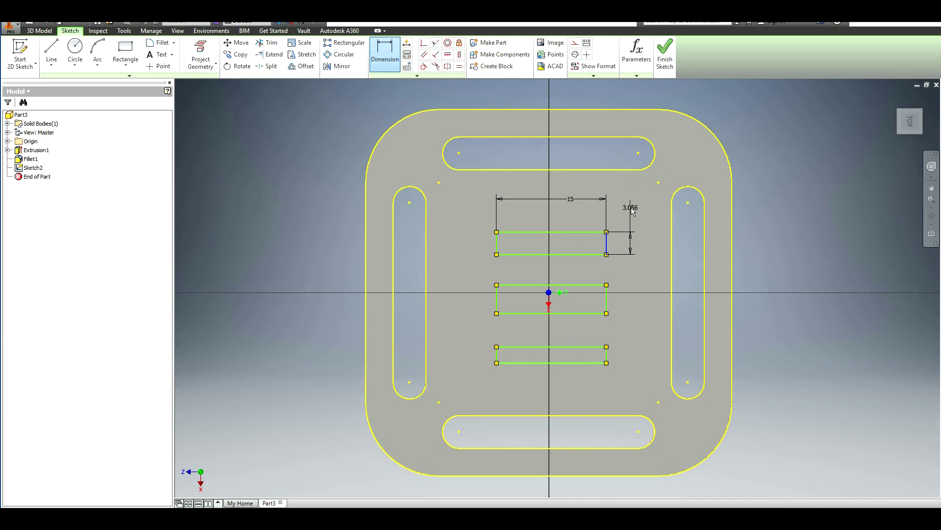
click(631, 210)
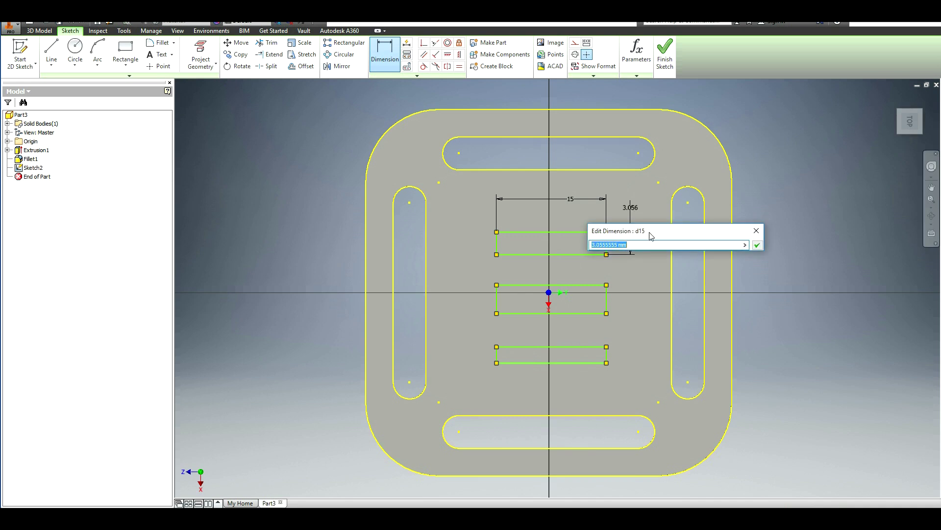
text(2.5)
key(Return)
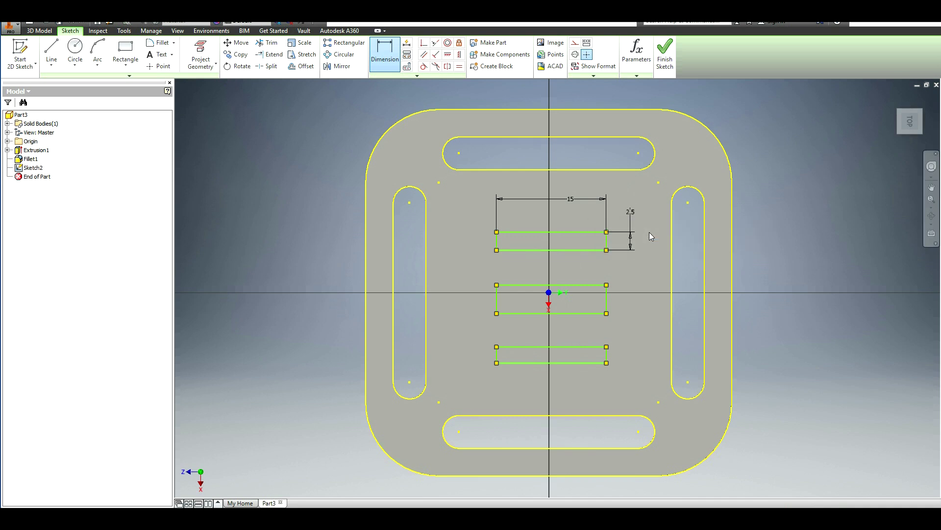
click(459, 66)
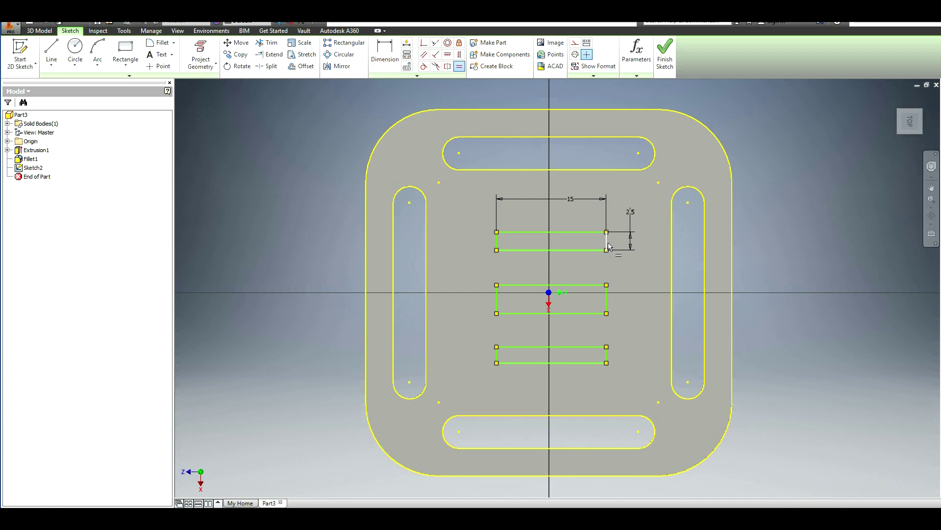
click(607, 355)
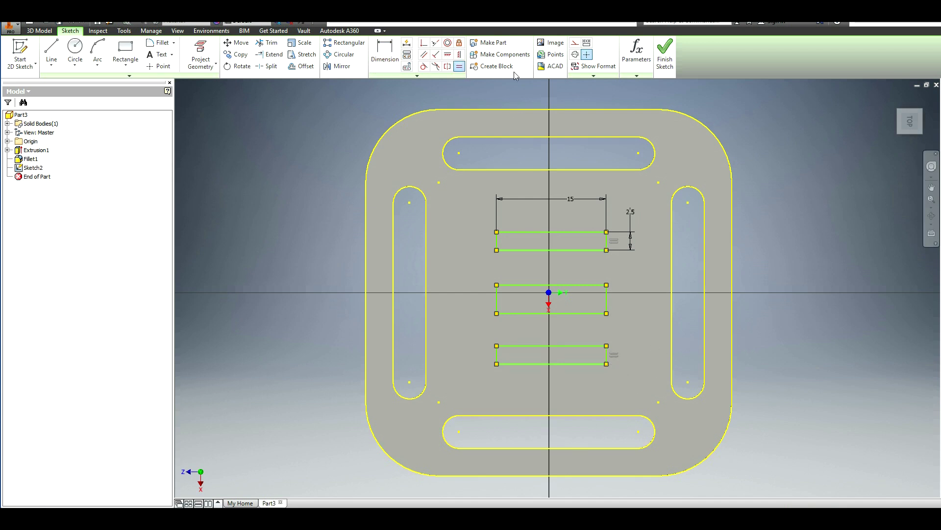
Dimension the middle rectangle's height and set it to 2.8 mm.
click(385, 54)
key(d)
click(606, 304)
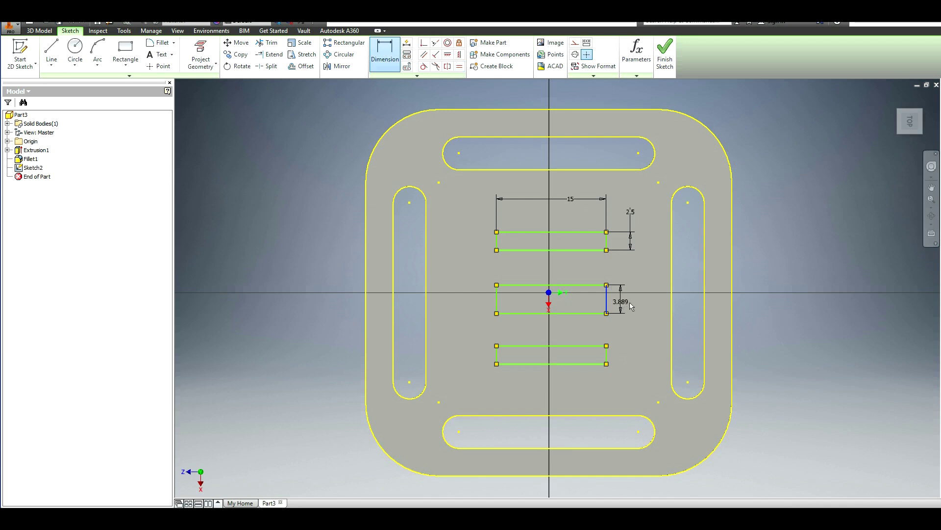
click(631, 302)
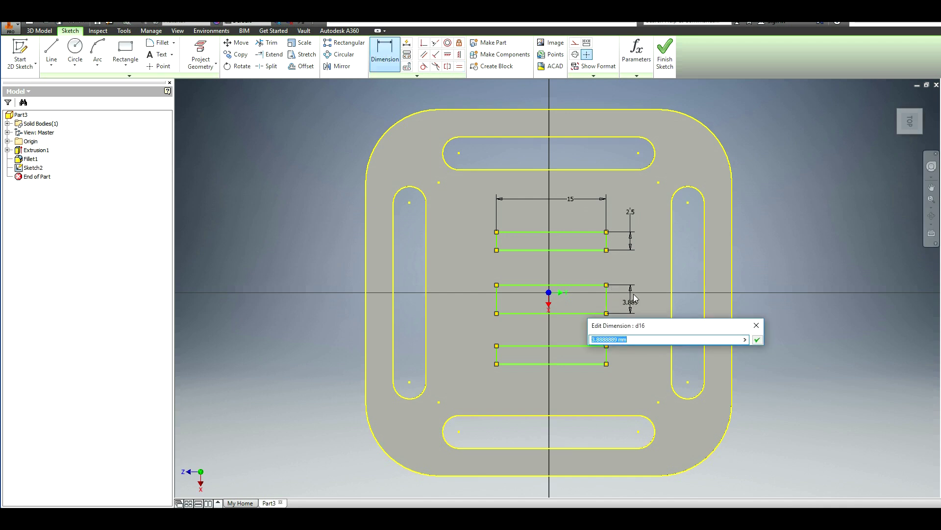
text(2.)
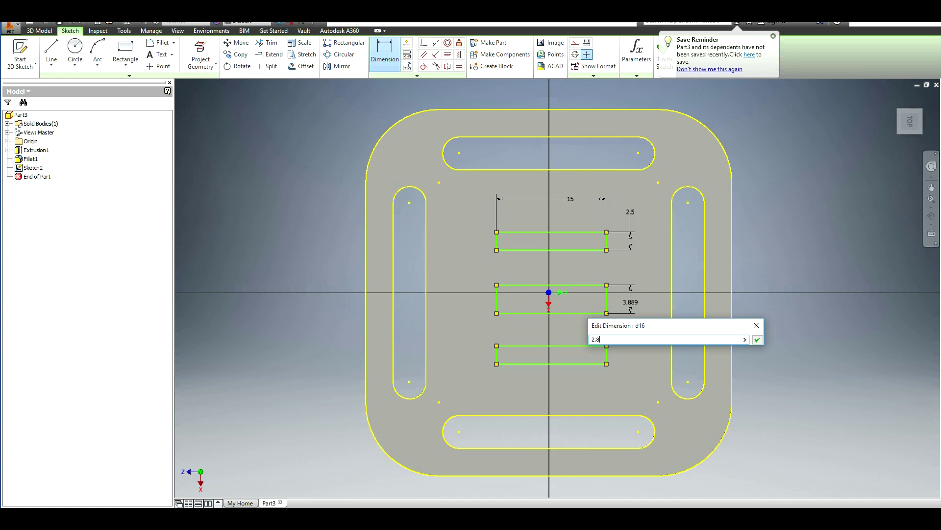
text(8)
key(Return)
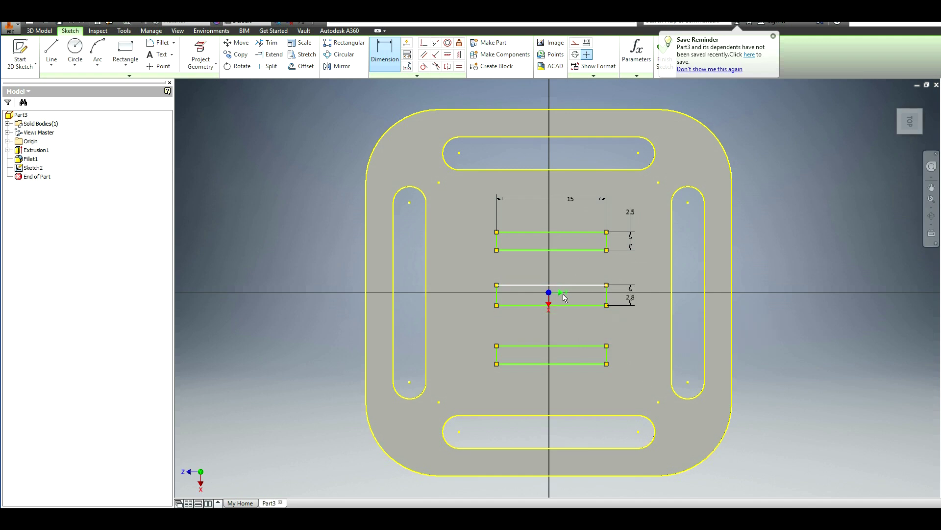
Dimension the gap between the middle and lower rectangles and set it to 3.5 mm.
click(574, 305)
click(581, 345)
click(621, 331)
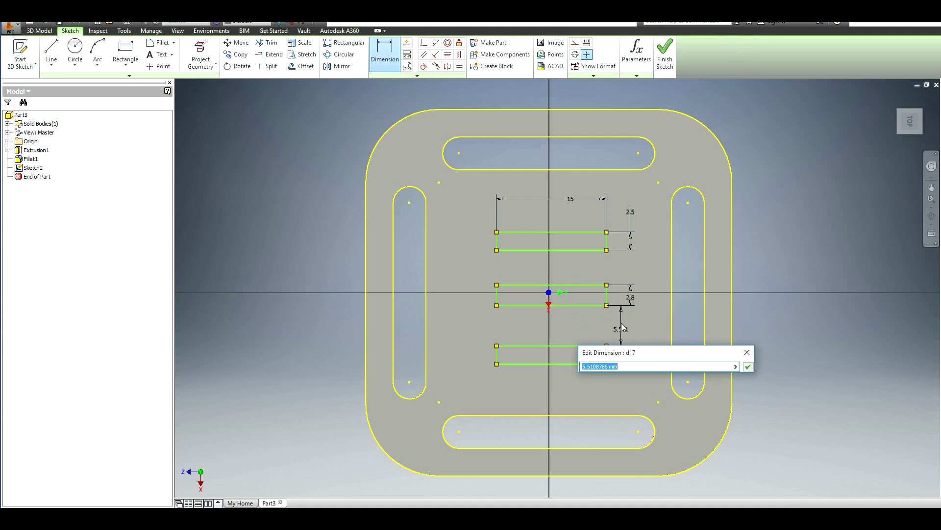
text(3.5)
key(Return)
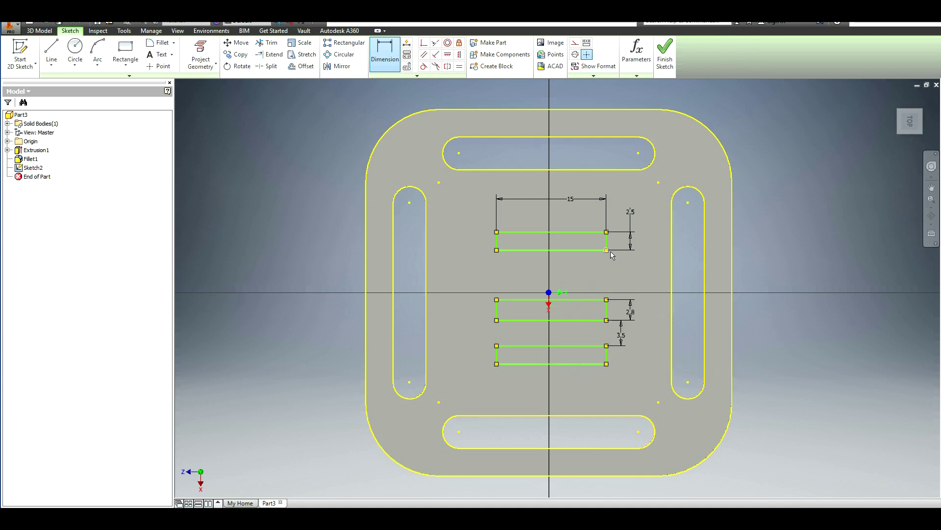
Dimension the gap between the upper and middle rectangles and link its value to the lower gap's dimension d17.
click(607, 241)
click(606, 300)
key(Escape)
key(d)
click(590, 252)
click(595, 300)
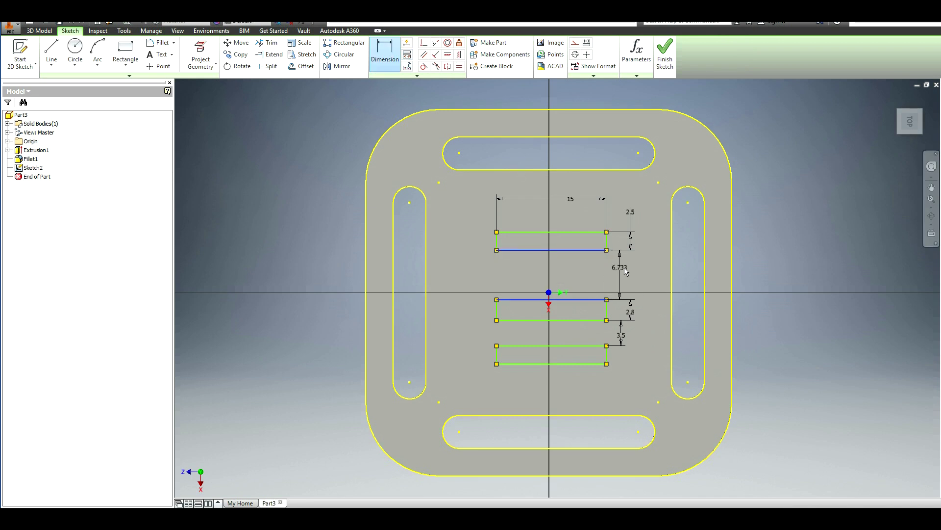
click(628, 275)
click(624, 336)
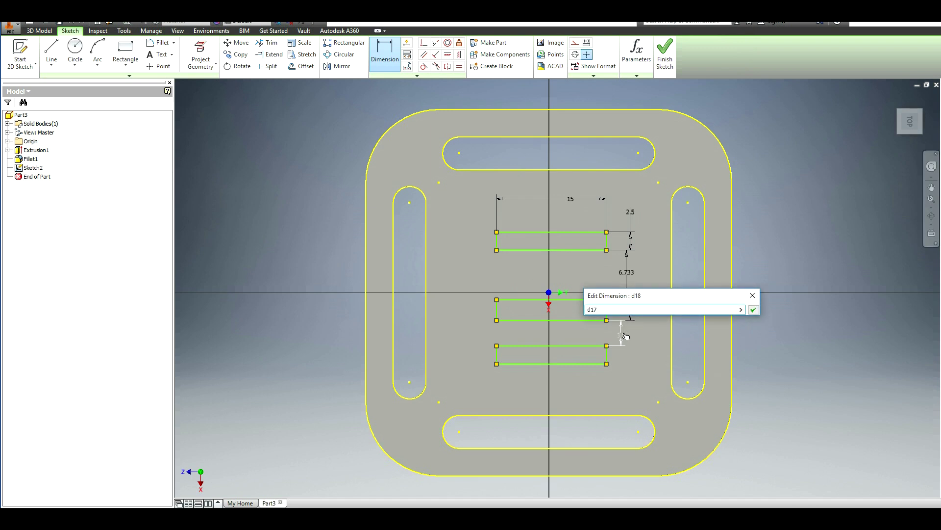
key(Return)
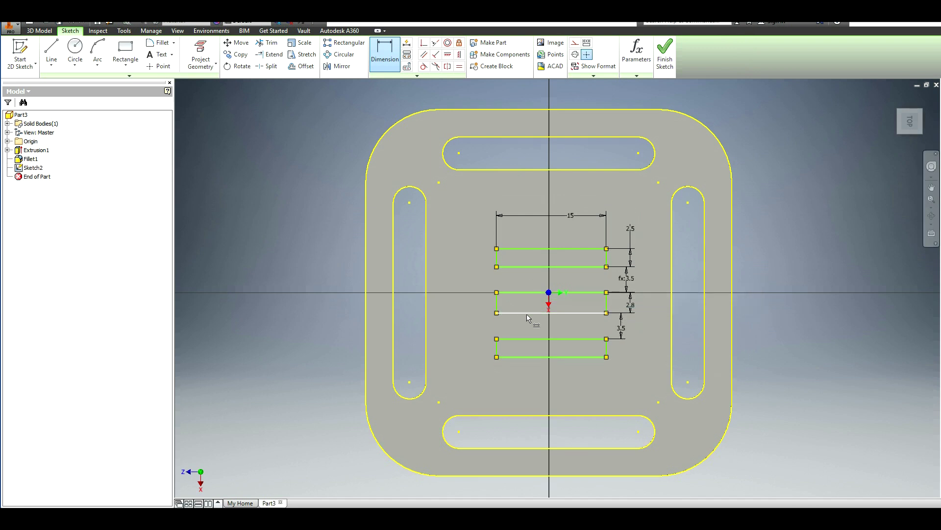
Centre the middle rectangle vertically by dimensioning its lower edge from the origin as half its height, d16/2.
click(528, 313)
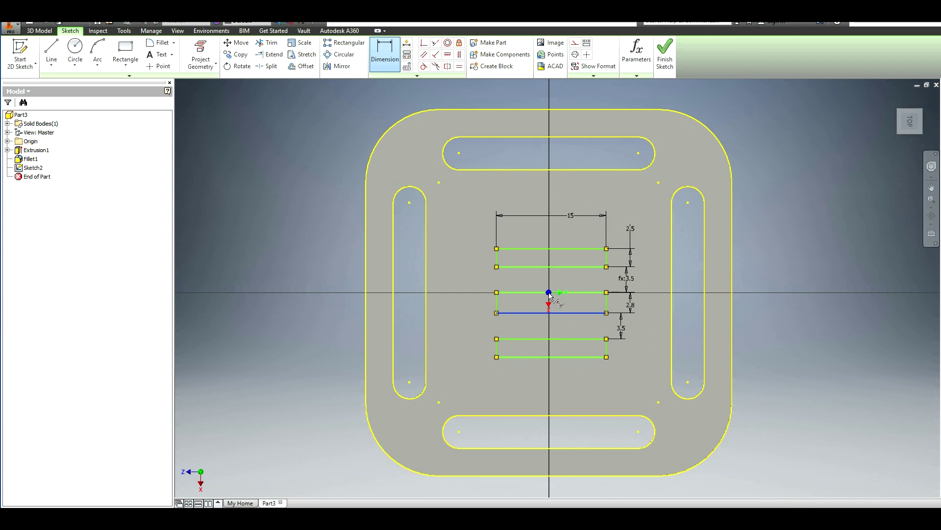
click(533, 292)
click(535, 307)
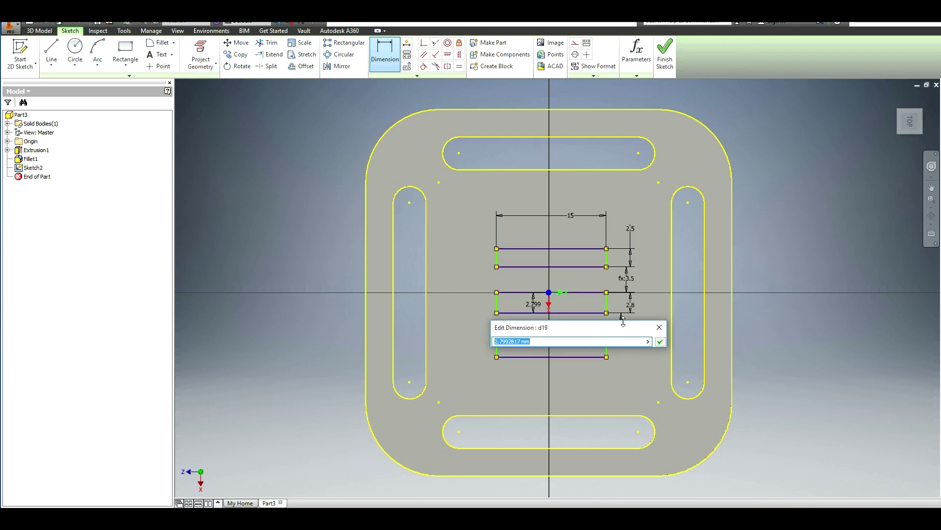
click(631, 306)
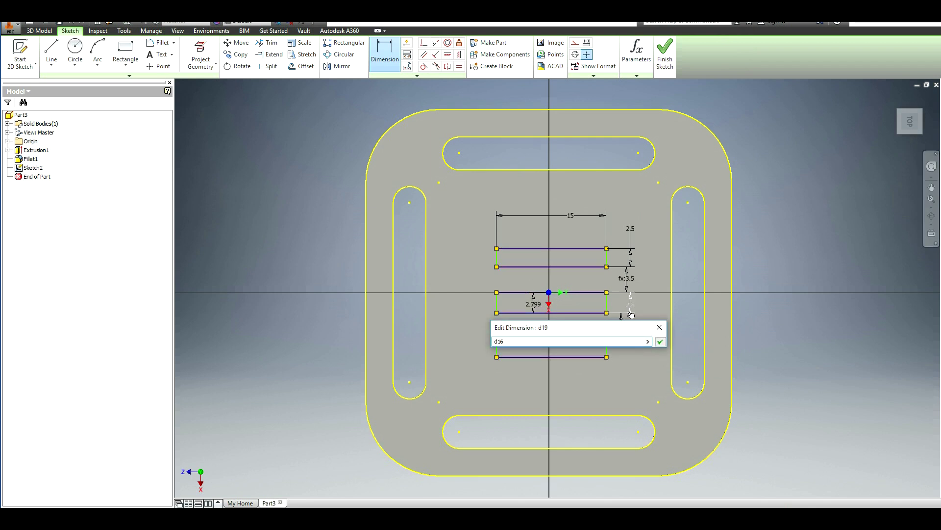
text(/2)
key(Return)
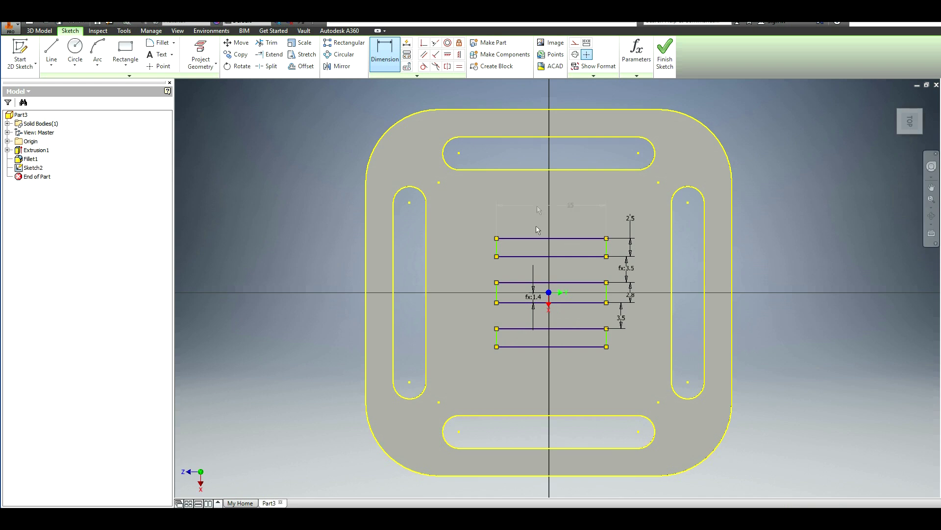
Centre the rectangles horizontally by dimensioning the upper rectangle's left edge from the vertical centre axis as half its width, d14/2.
click(496, 247)
click(548, 269)
click(532, 228)
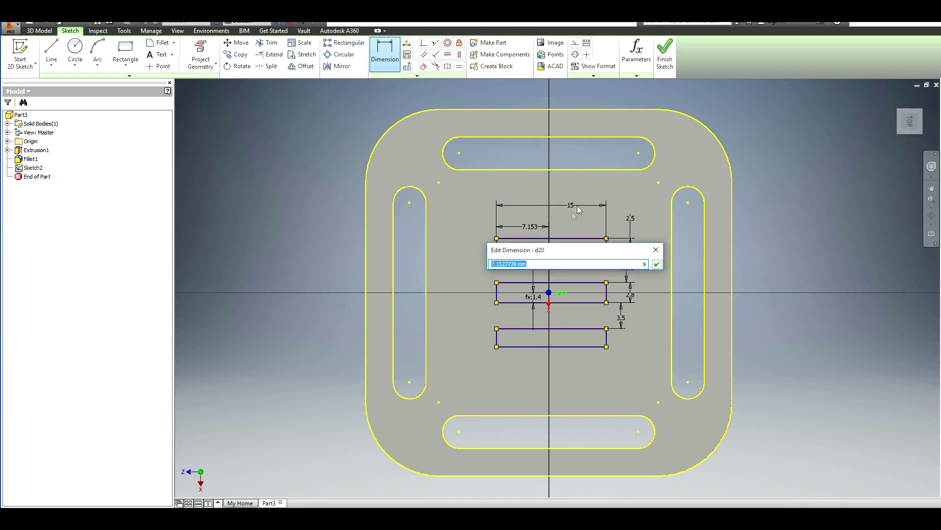
click(577, 205)
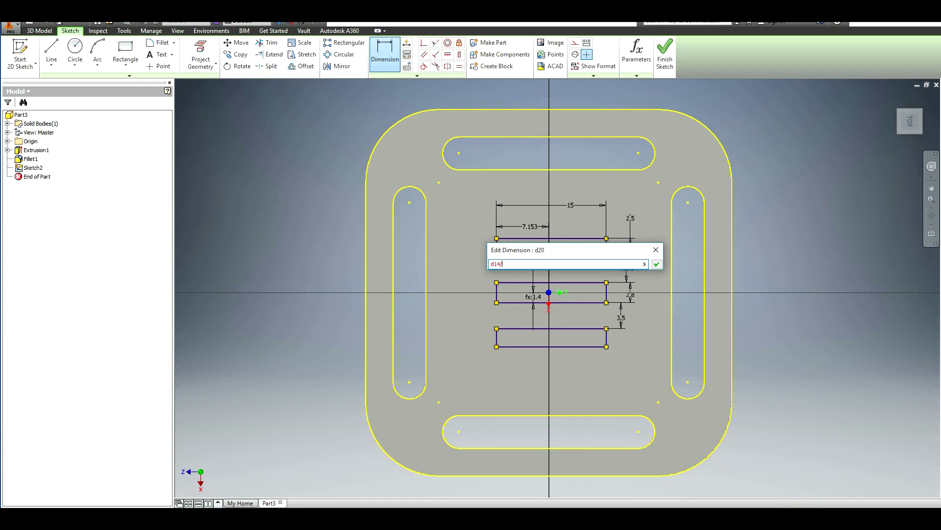
key(Return)
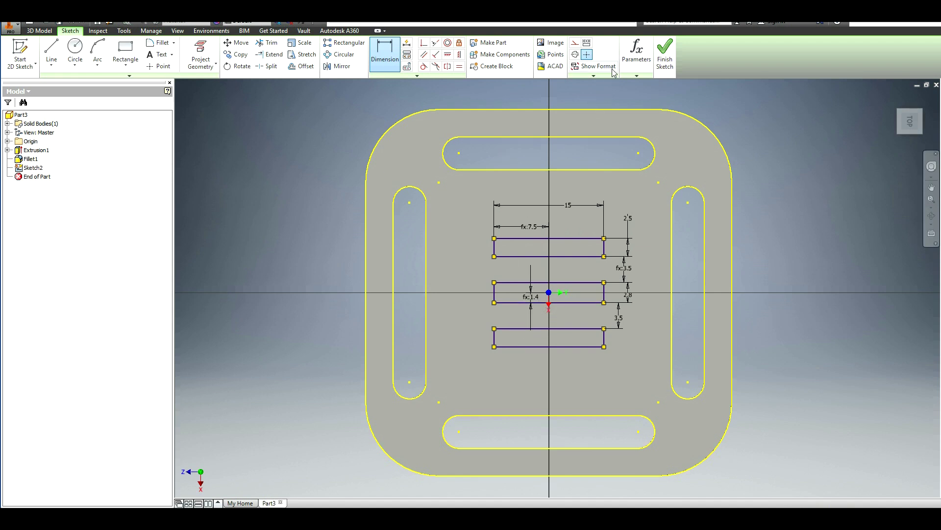
Finish the sketch and extrude all three rectangles 18 mm upward from the plate's top face.
click(667, 64)
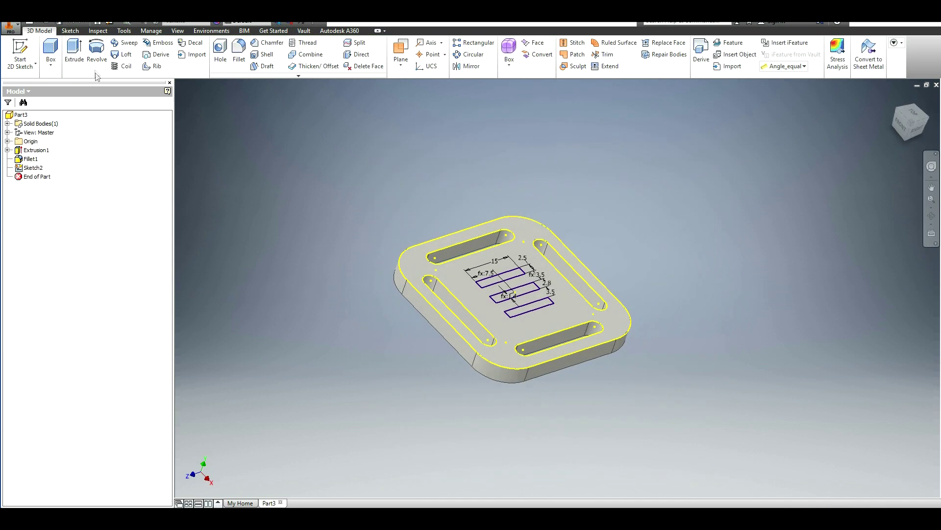
click(511, 275)
click(521, 294)
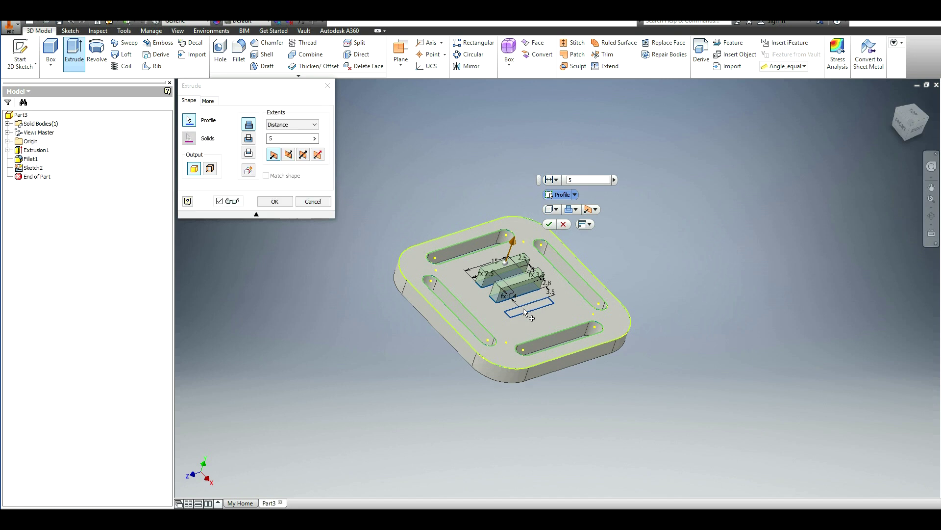
click(525, 312)
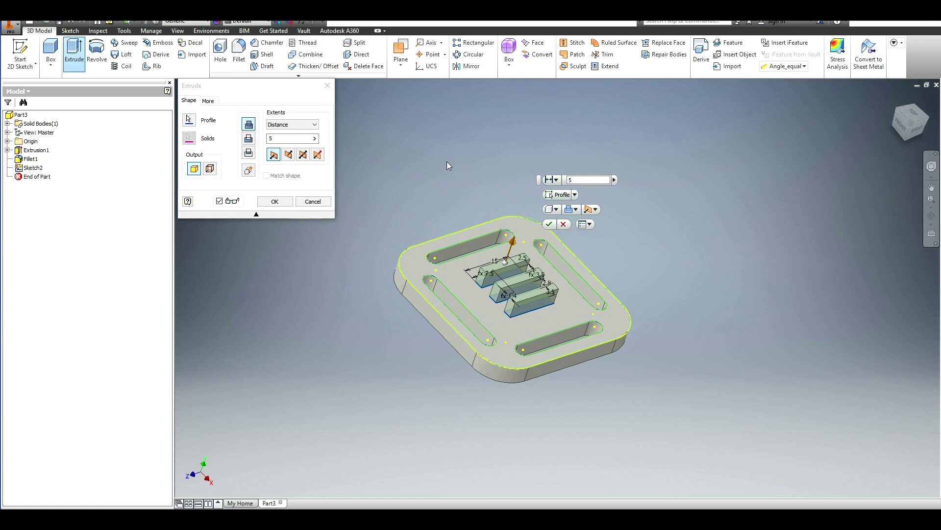
click(568, 180)
text(18)
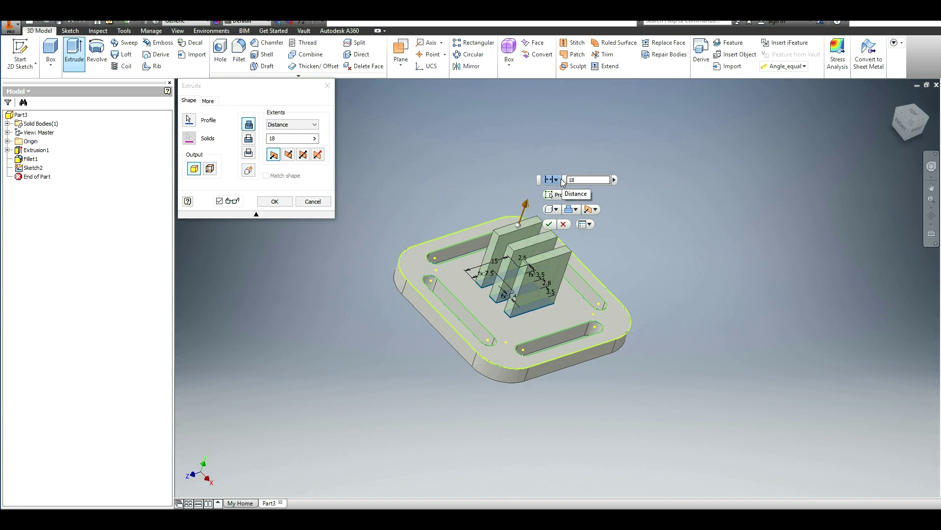
key(Return)
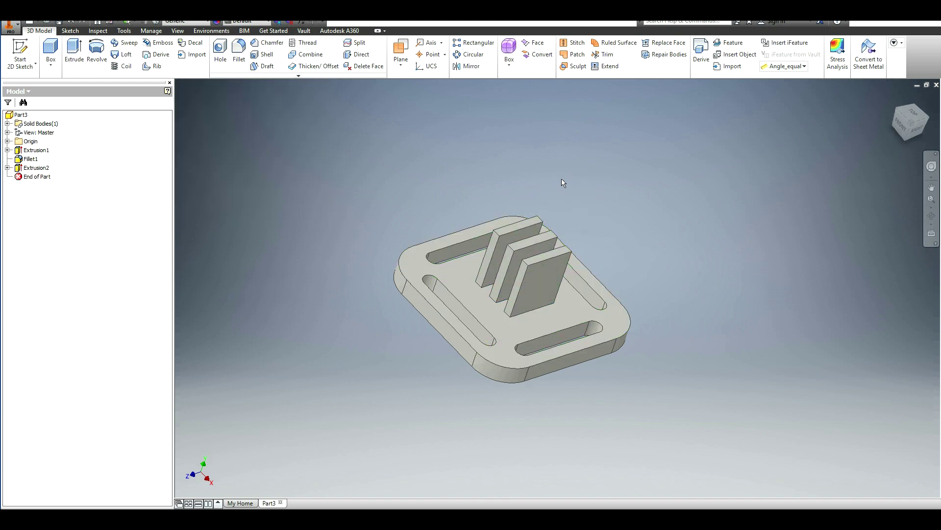
shift+middle_drag(904, 200, 897, 162)
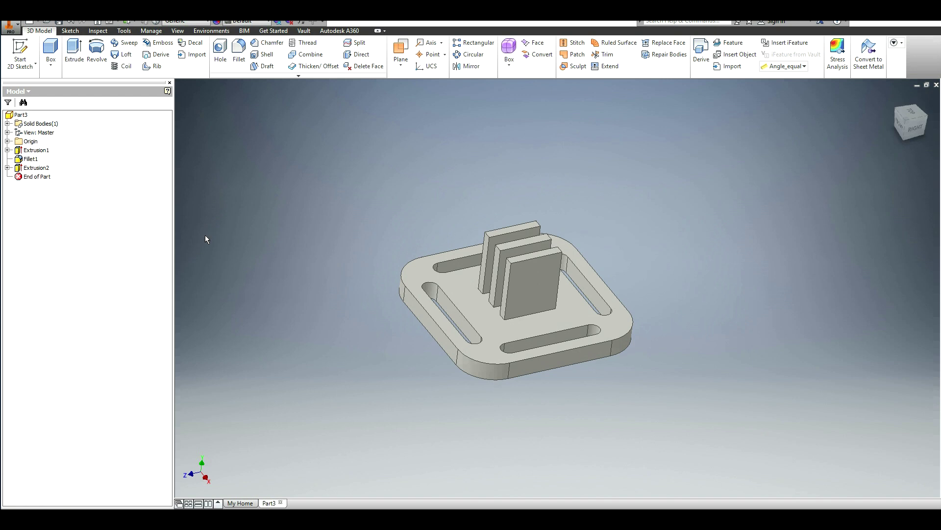
Fillet the six upper end edges of the three upright lugs with a 7.5 mm radius.
click(239, 49)
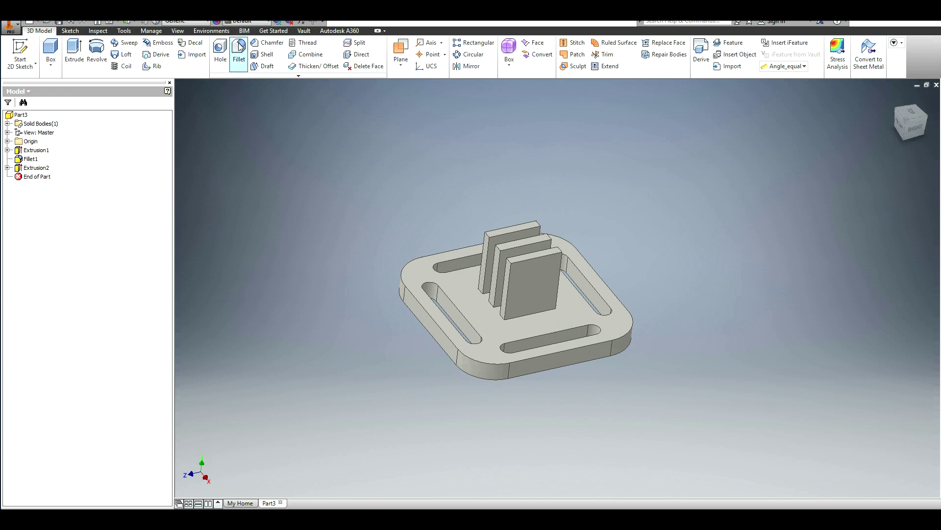
click(488, 235)
click(508, 262)
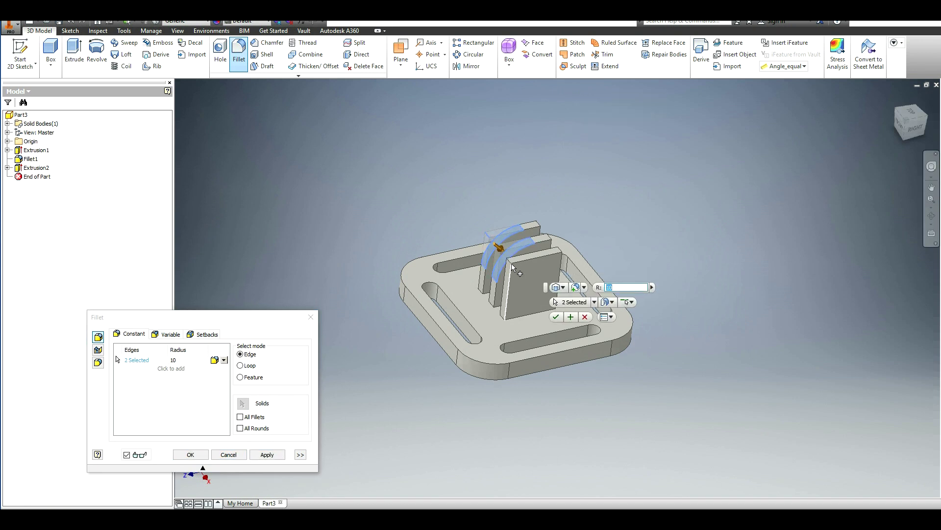
click(520, 255)
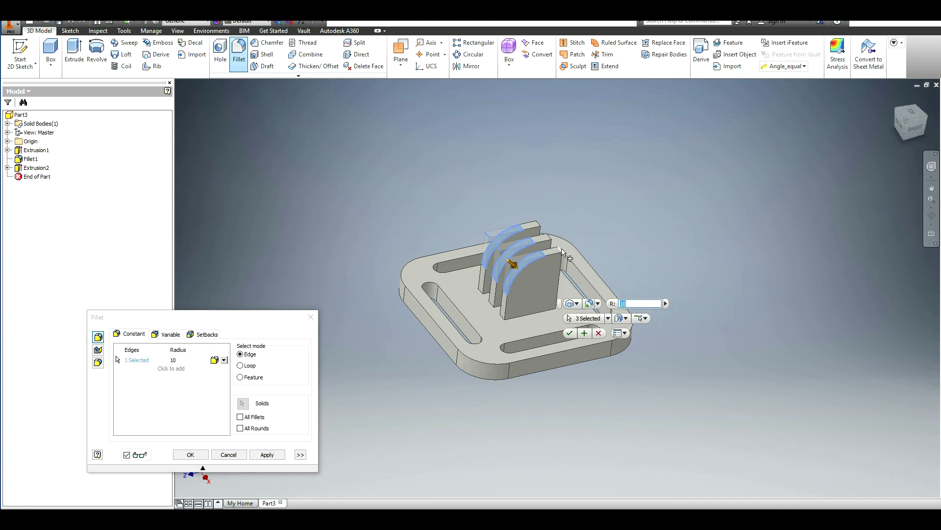
click(549, 240)
click(548, 237)
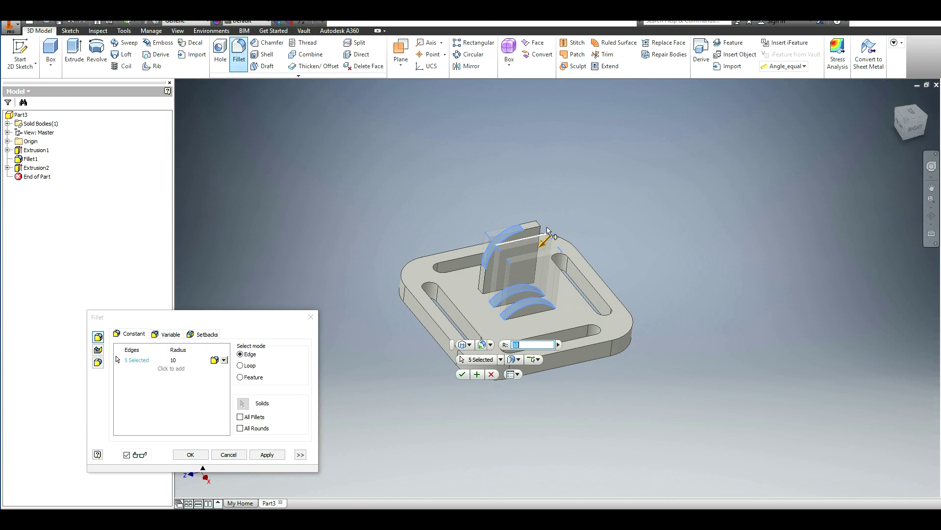
click(538, 224)
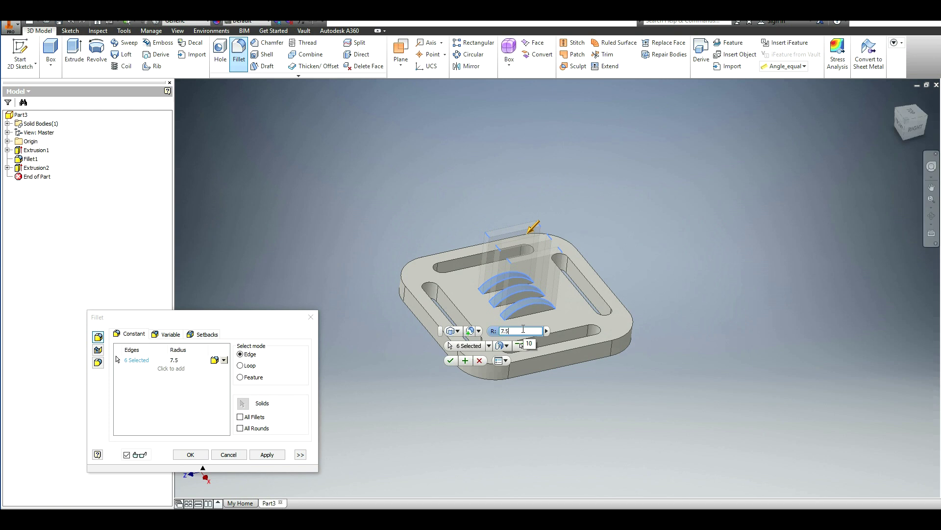
key(Return)
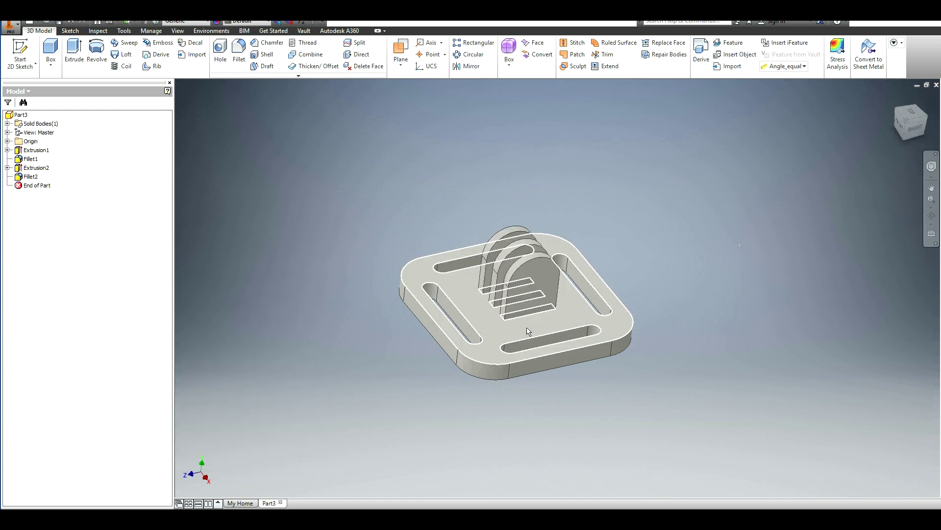
Start a sketch on the plate's top face and draw a rectangle about 9.8 by 2.4 mm just outside the front end lug.
shift+middle_drag(927, 168, 901, 204)
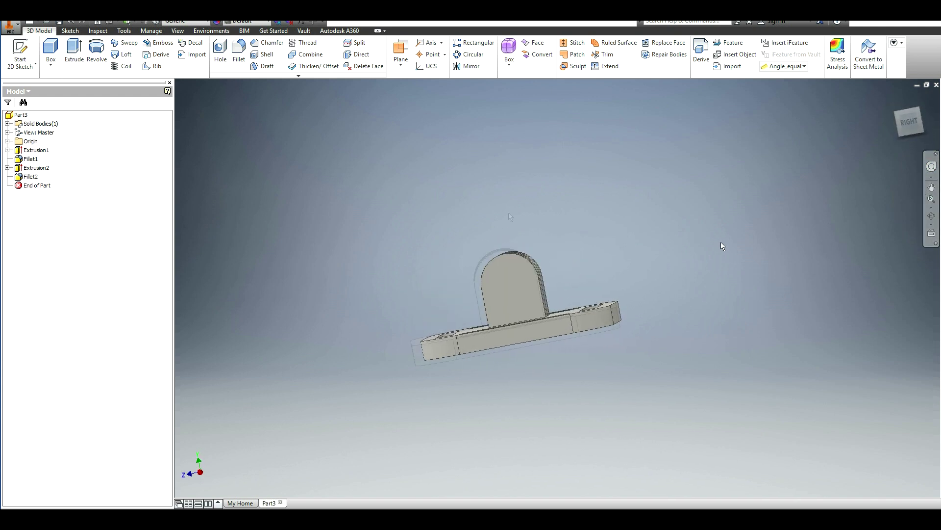
click(8, 56)
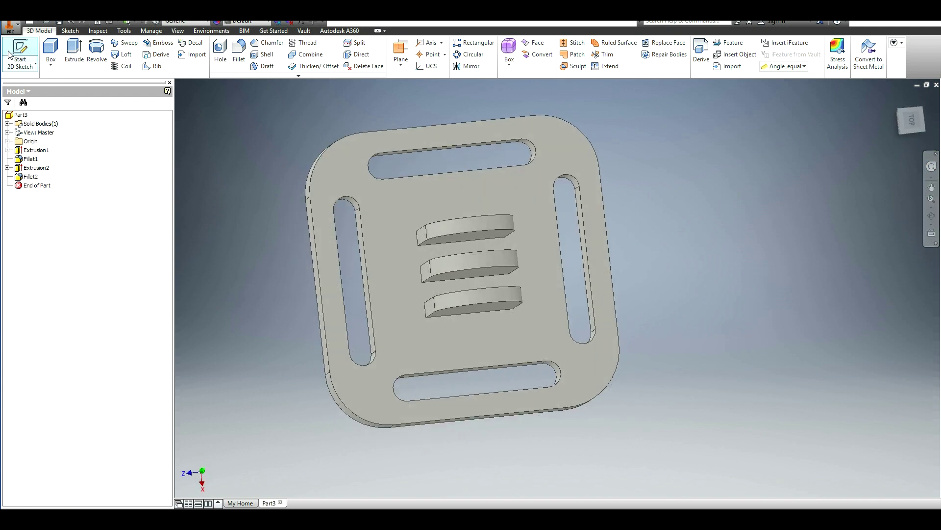
click(467, 330)
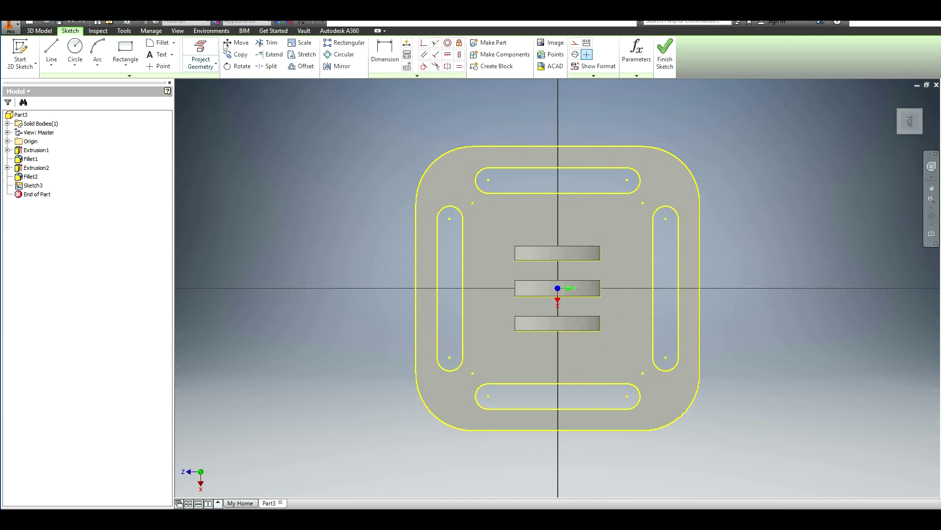
click(126, 49)
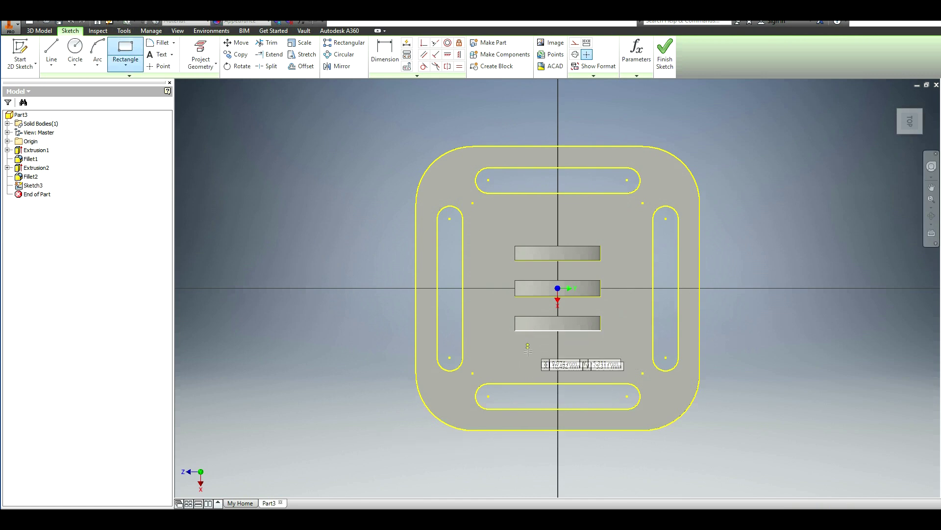
click(528, 352)
click(583, 338)
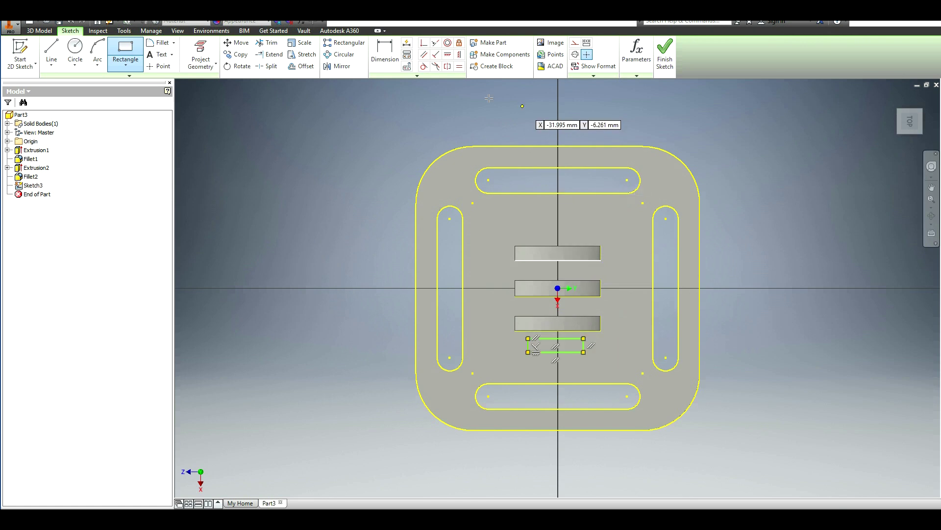
Make the rectangle's edge nearest the lug collinear with the lug's outer edge.
click(436, 43)
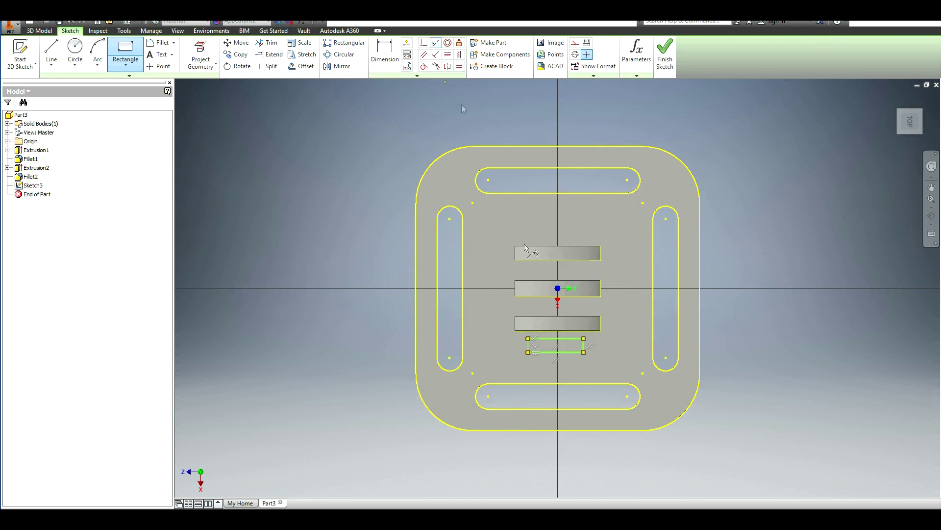
click(562, 338)
click(565, 331)
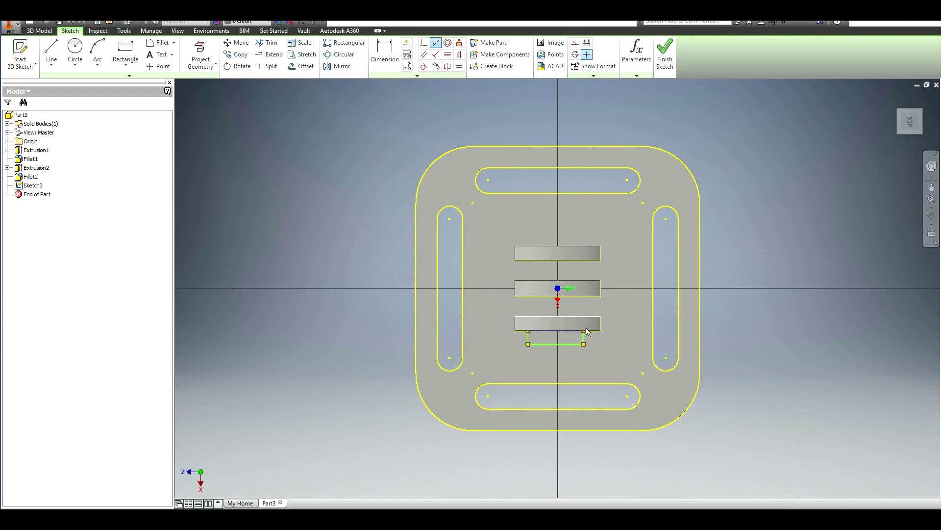
Dimension the rectangle 3.5 mm deep and 12 mm wide.
key(d)
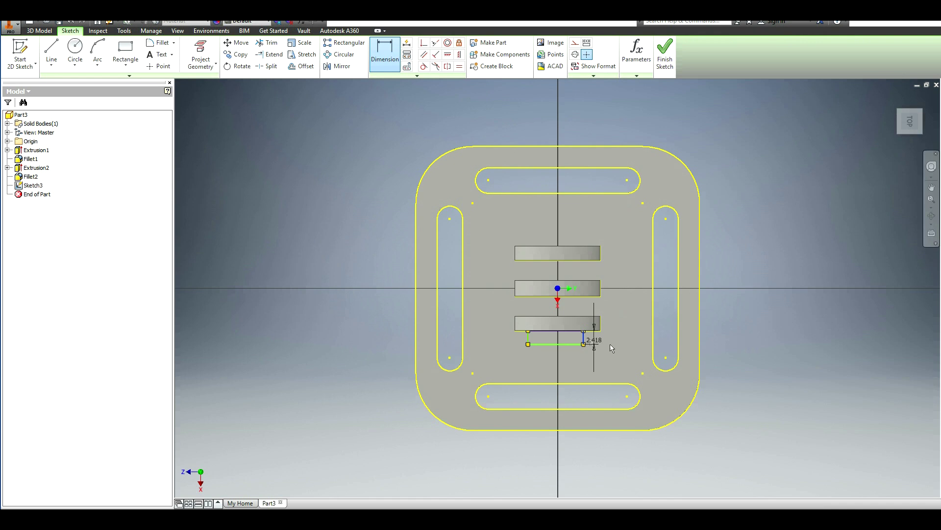
click(610, 345)
text(3,5)
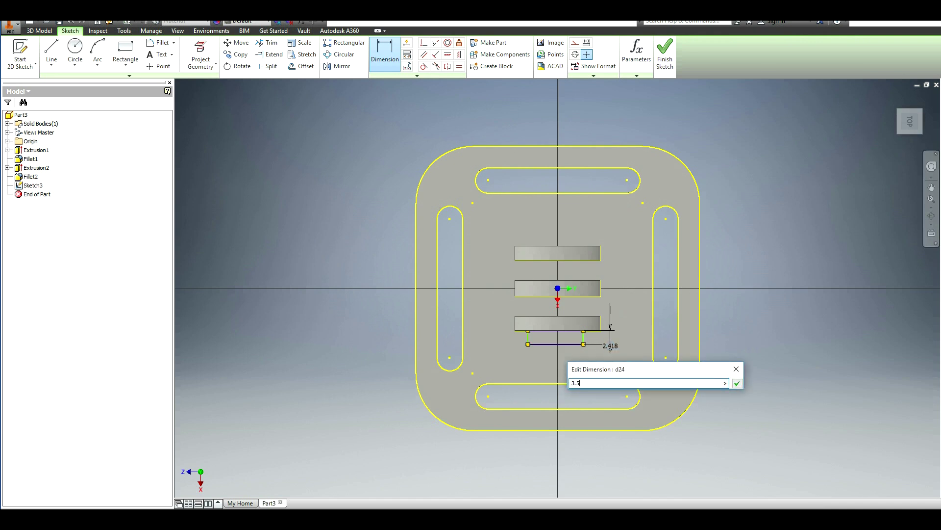
key(Return)
click(560, 351)
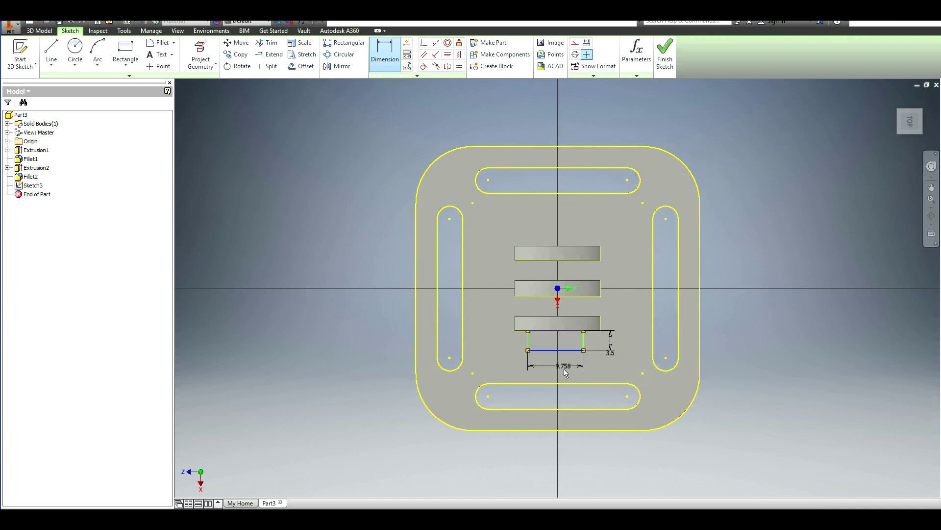
click(563, 368)
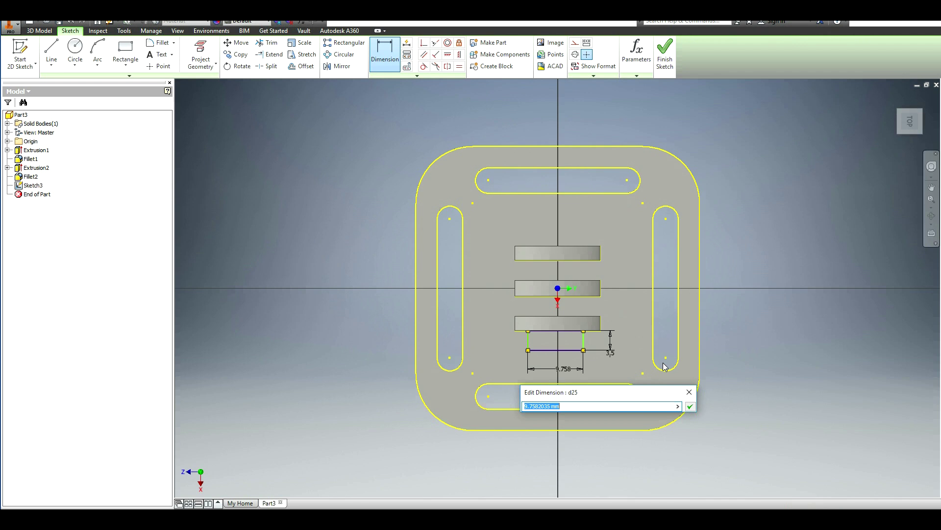
key(Return)
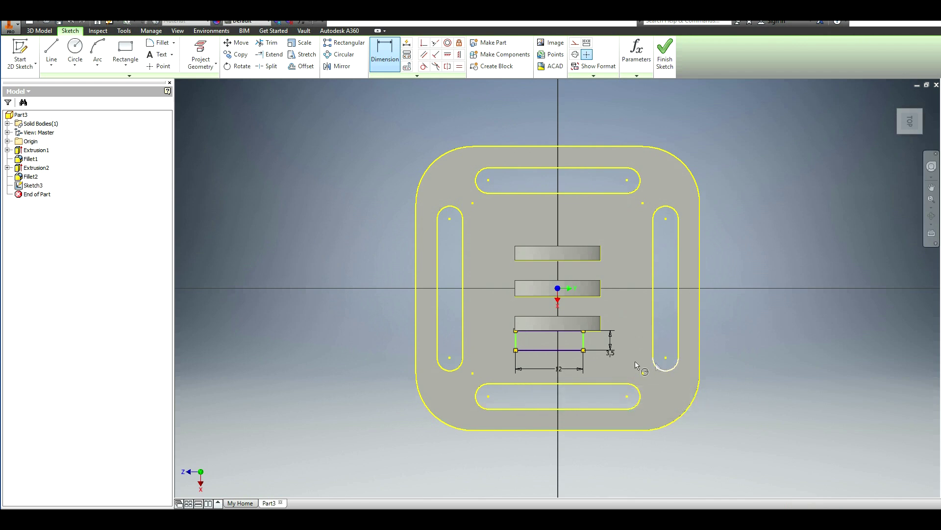
Centre the rectangle on the lugs by dimensioning its side edge from the origin as half its width, d25/2.
click(584, 341)
click(558, 288)
click(589, 306)
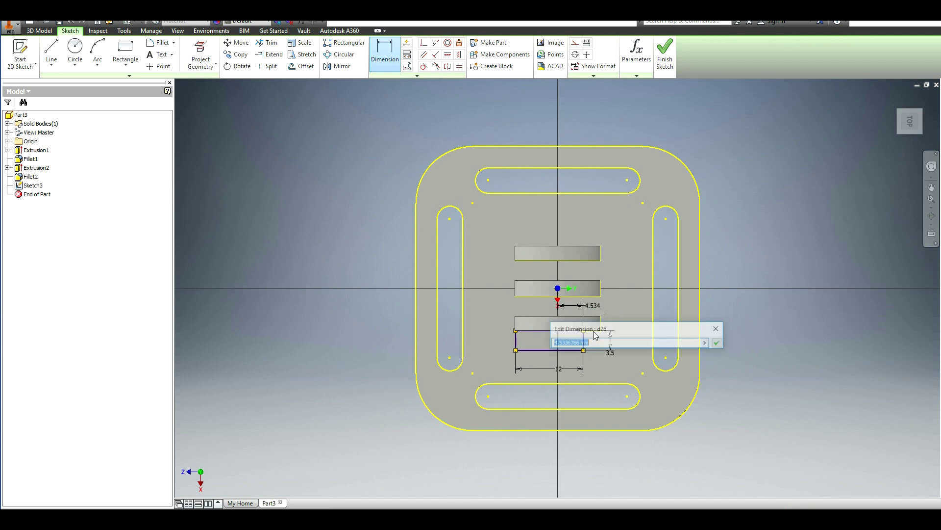
click(566, 373)
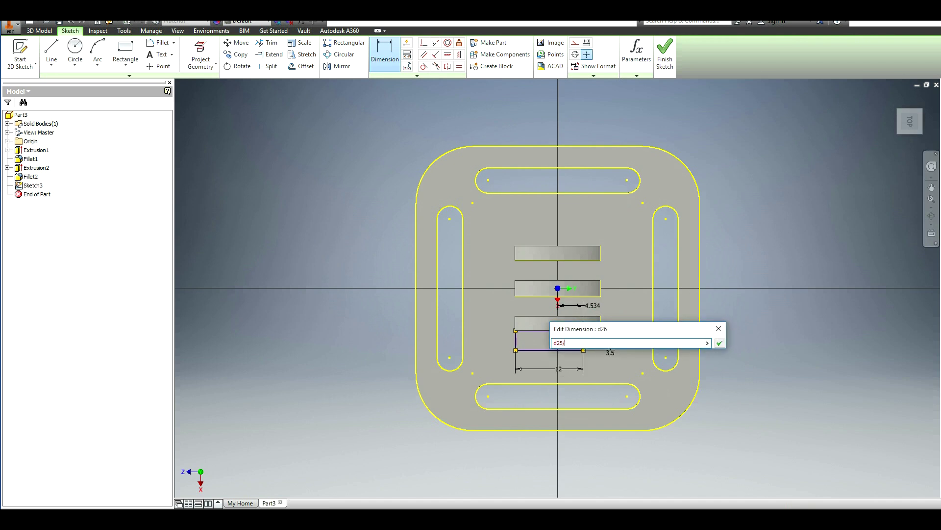
text(/2)
key(Return)
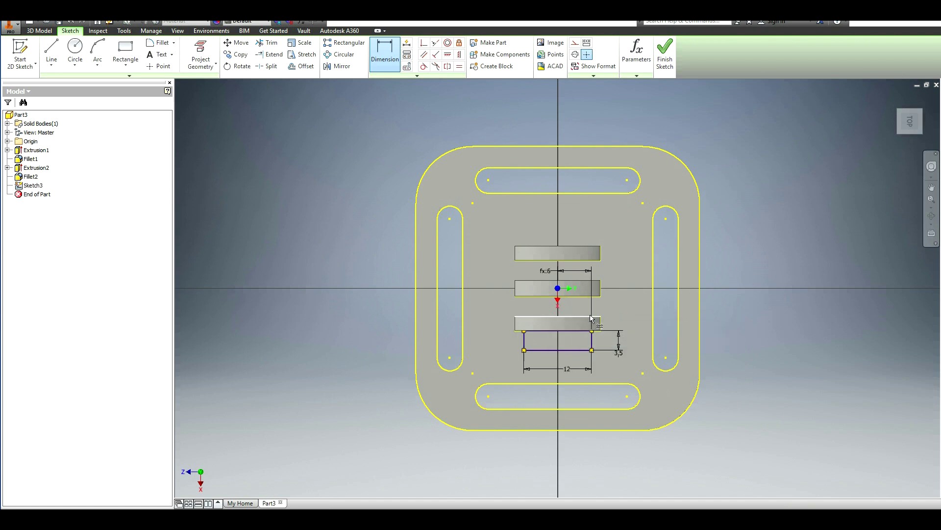
Finish the sketch and extrude the rectangle 17 mm upward against the end lug.
click(664, 59)
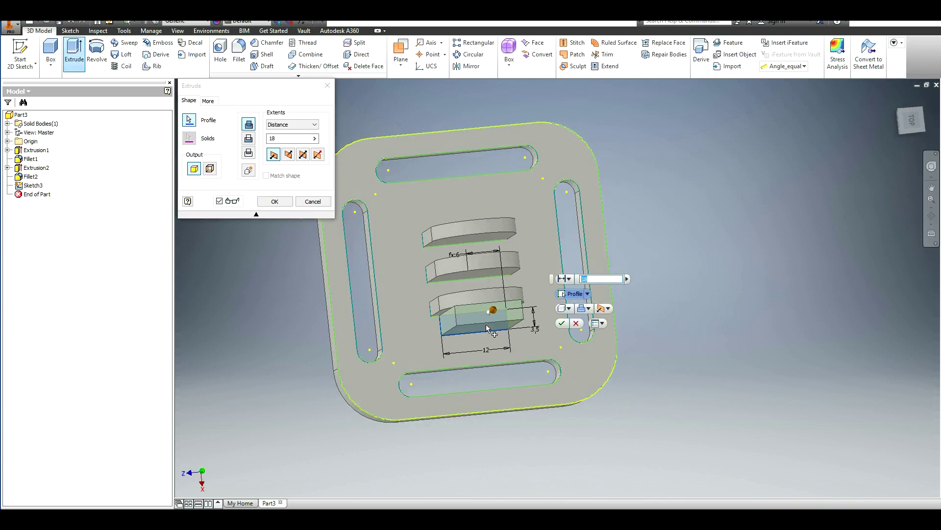
text(17)
key(Return)
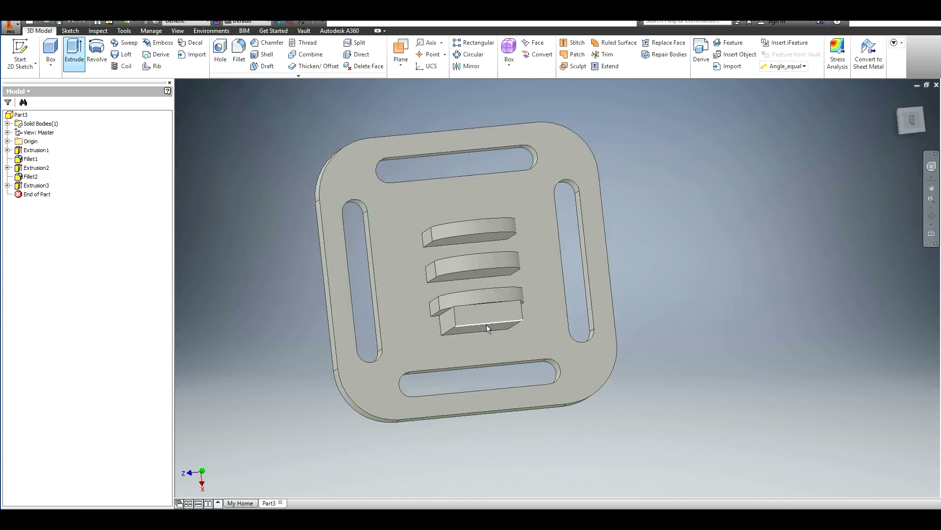
Fillet the two upper end edges of the block on the end lug with a 6 mm radius.
key(F6)
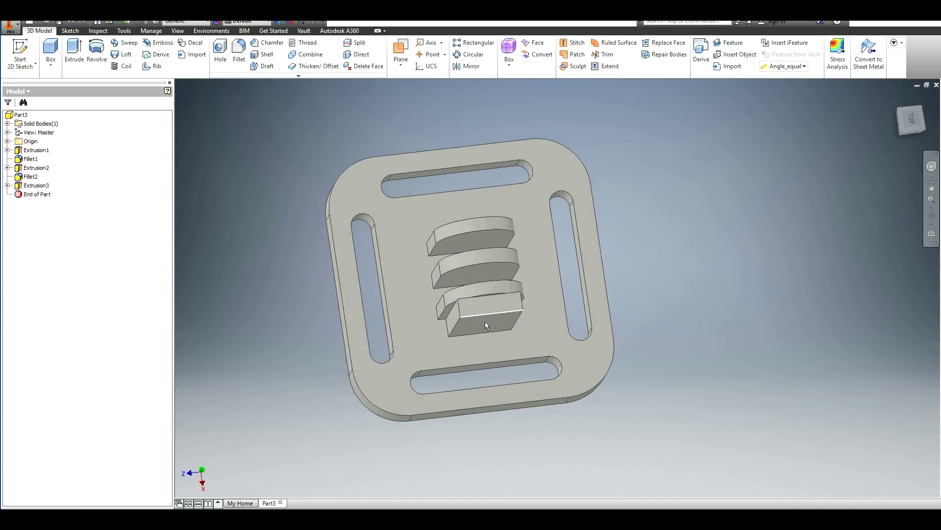
click(239, 50)
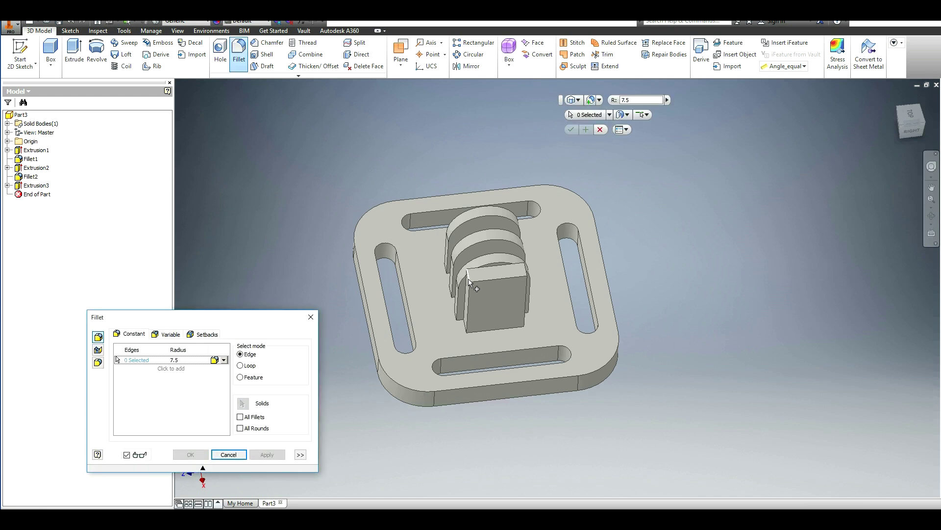
click(519, 277)
click(520, 324)
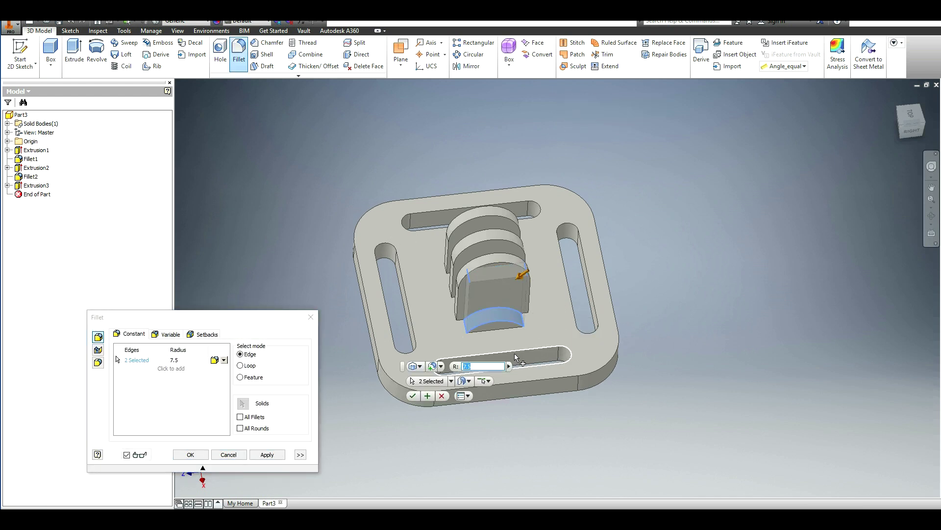
key(Return)
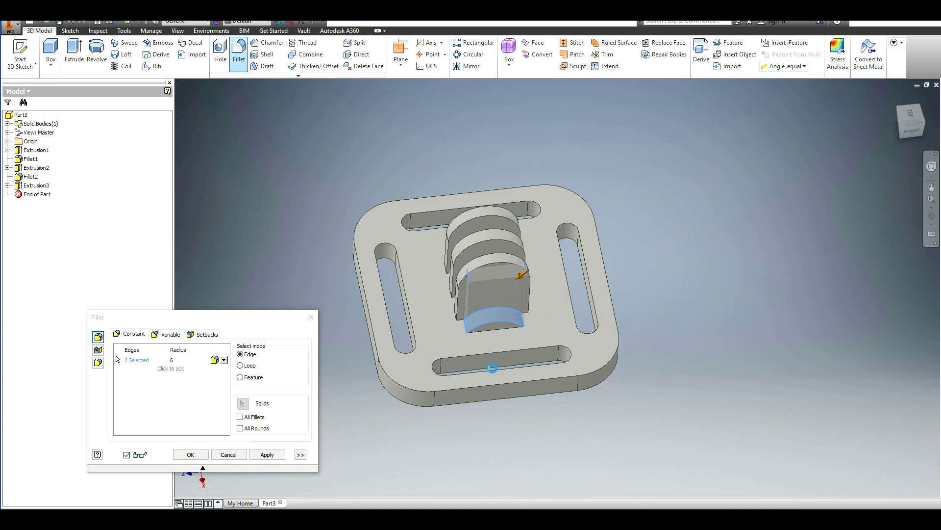
Start a sketch on the flat outer face of the end lug opposite the added block.
key(F6)
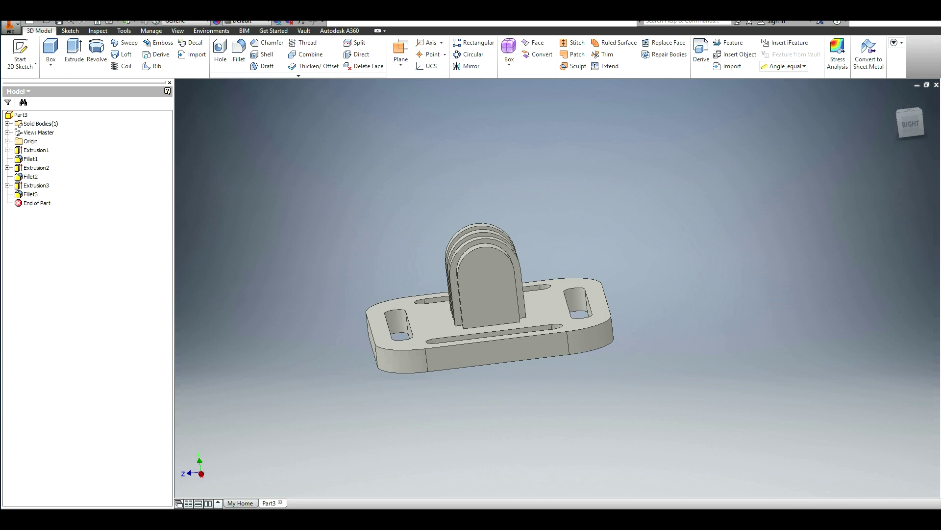
scroll(464, 184, up, 10)
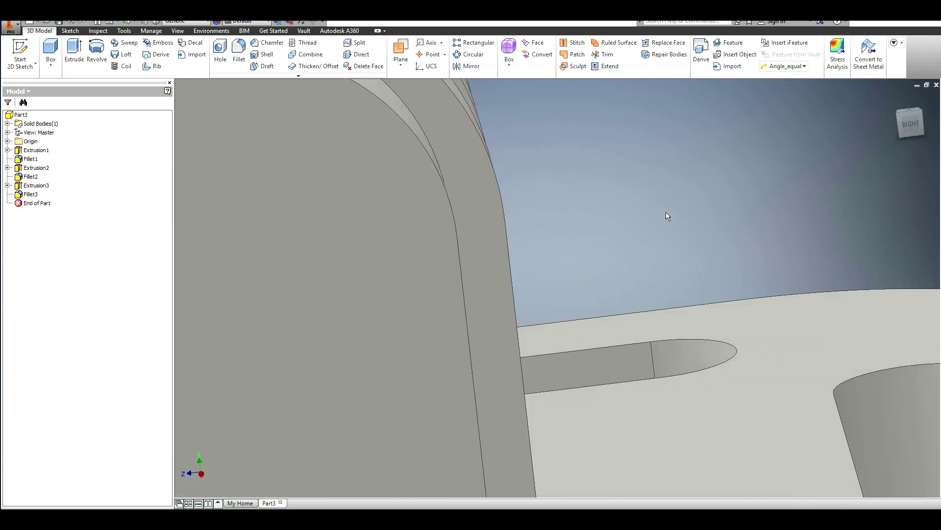
key(F6)
key(Home)
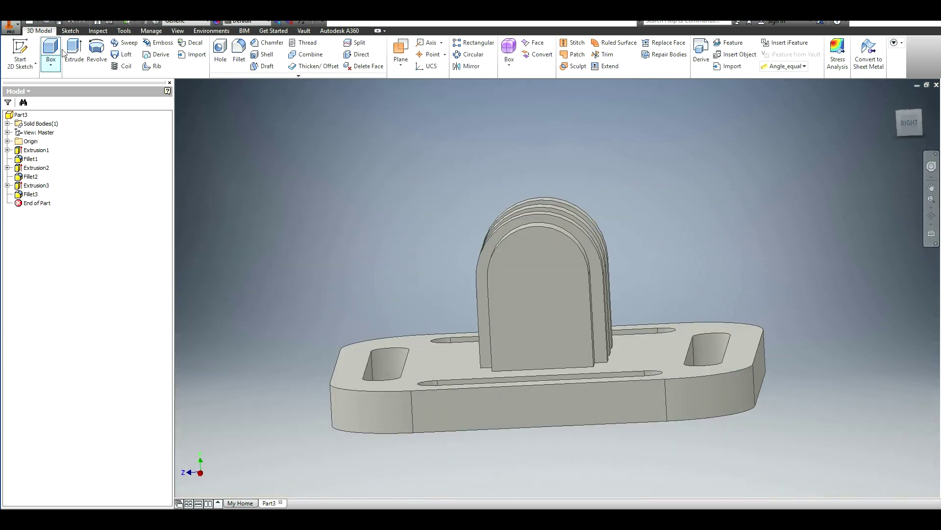
click(20, 50)
shift+middle_drag(608, 259, 657, 294)
click(640, 289)
click(640, 288)
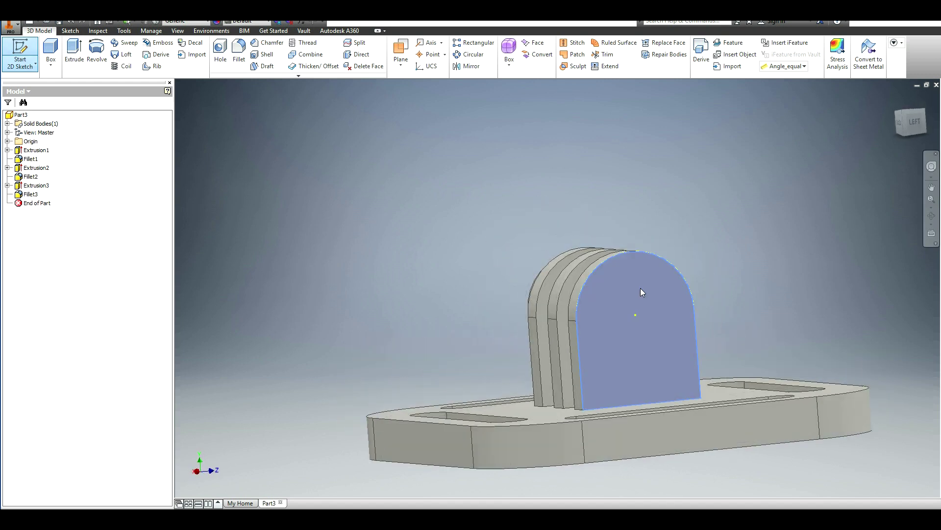
Draw a circle about 6.4 mm in diameter on the lug face and make it concentric with the lug's rounded top.
click(75, 47)
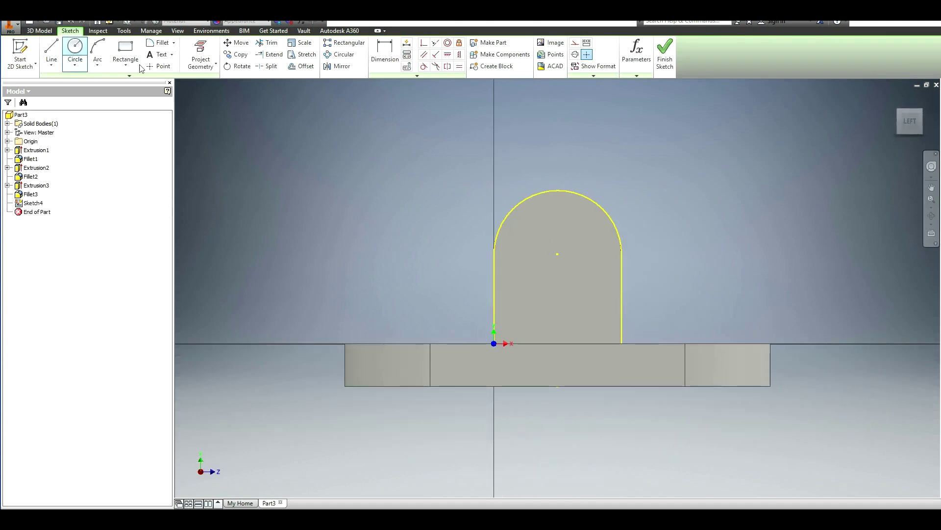
click(561, 245)
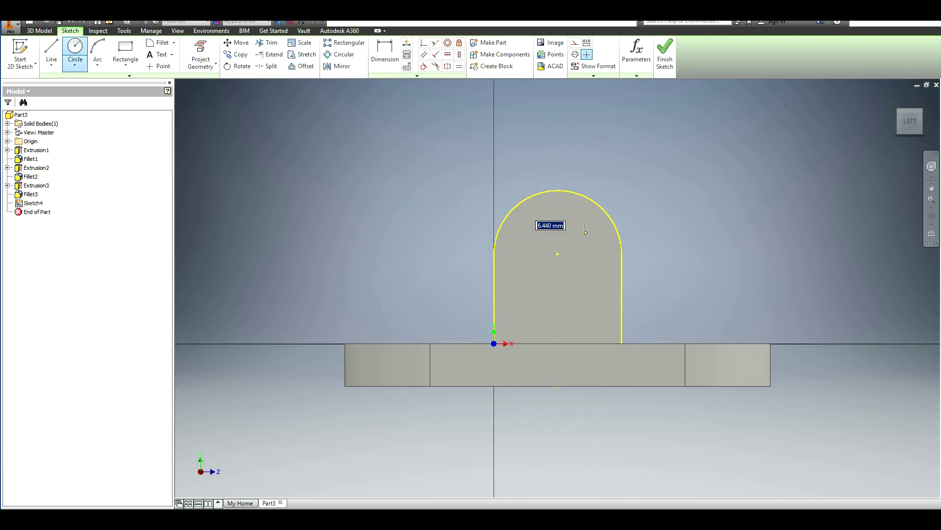
click(584, 232)
click(448, 44)
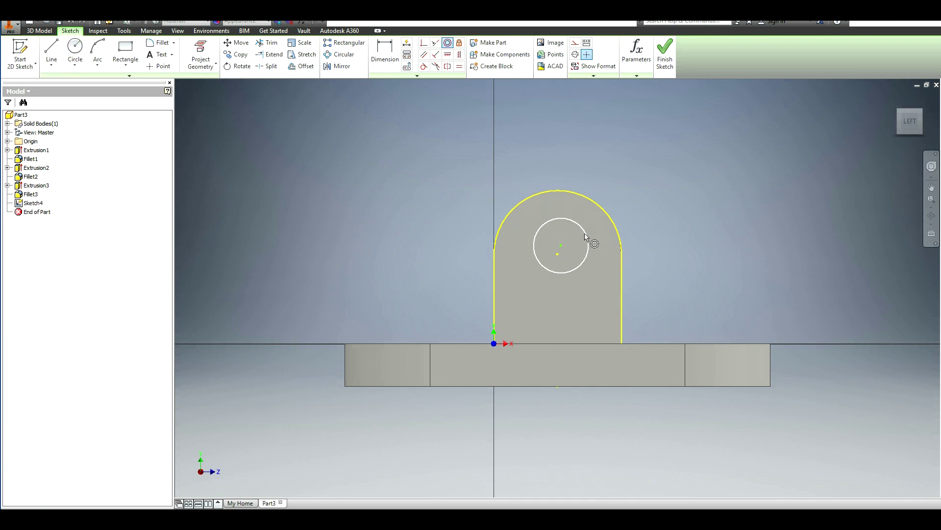
click(610, 222)
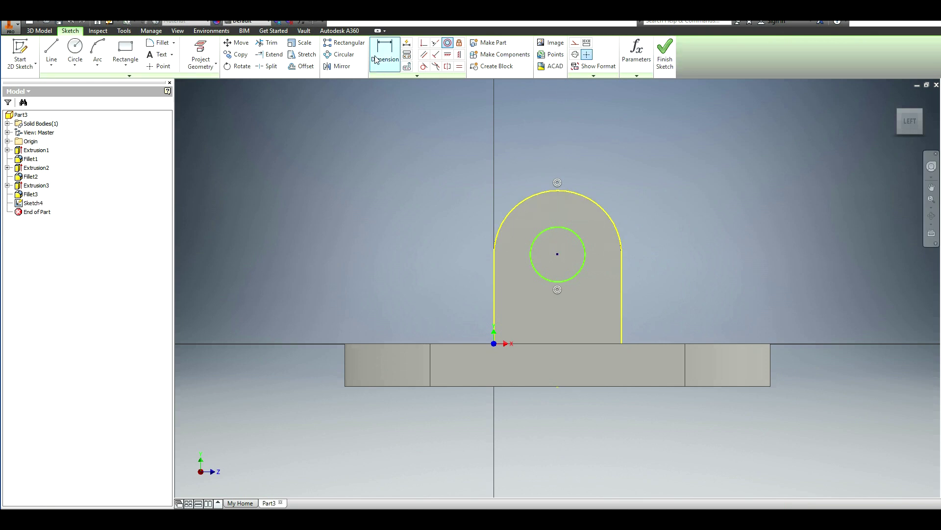
Set the diameter of the circle on the end lug to 5.6 mm and finish the sketch.
key(d)
click(568, 229)
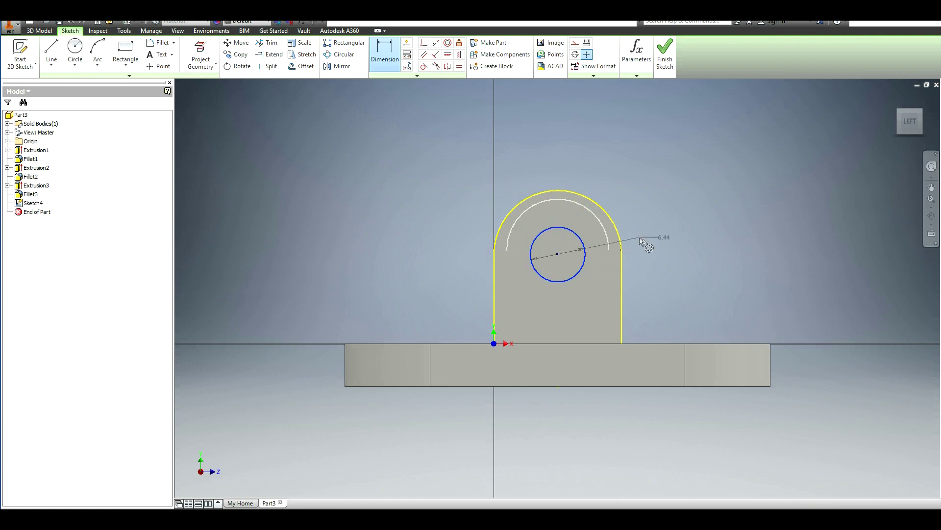
click(583, 298)
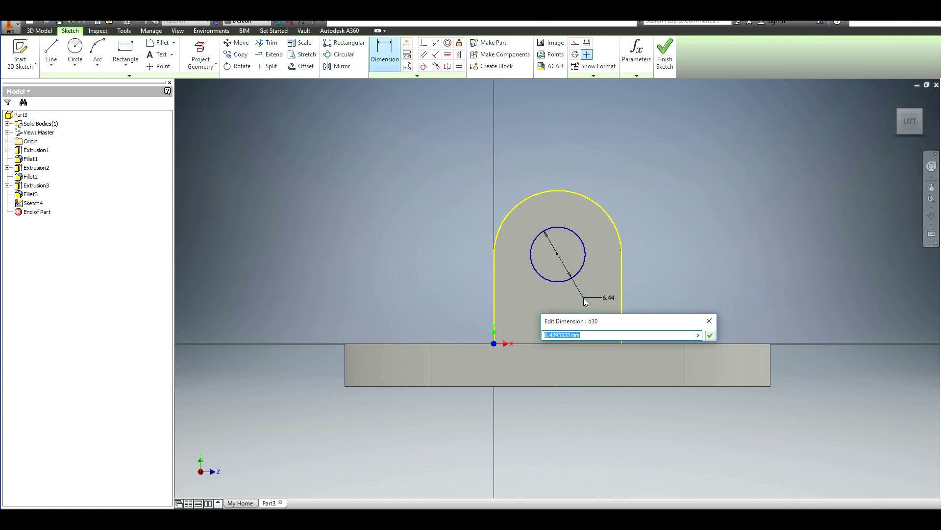
text(5.6)
key(Return)
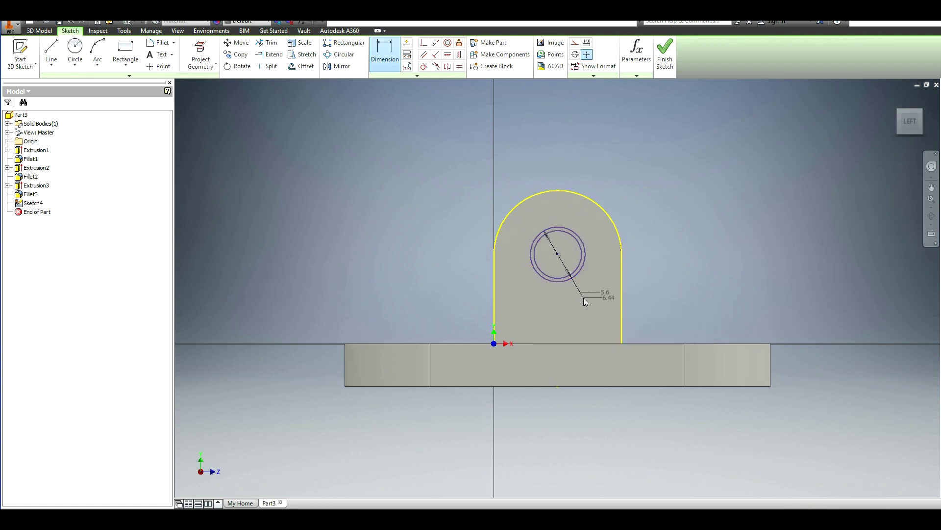
click(665, 54)
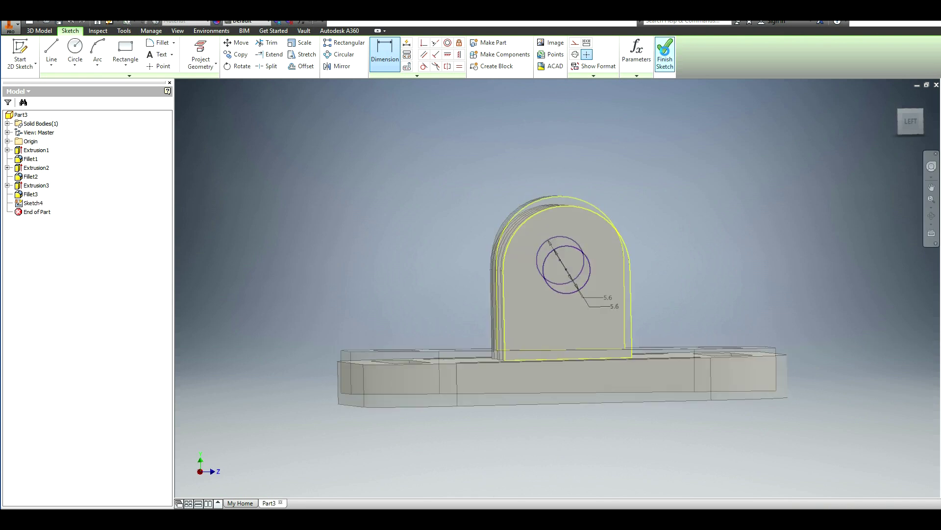
Extrude the 5.6 mm circle as a cut with extents set to All, through all the lugs and the end block.
click(73, 49)
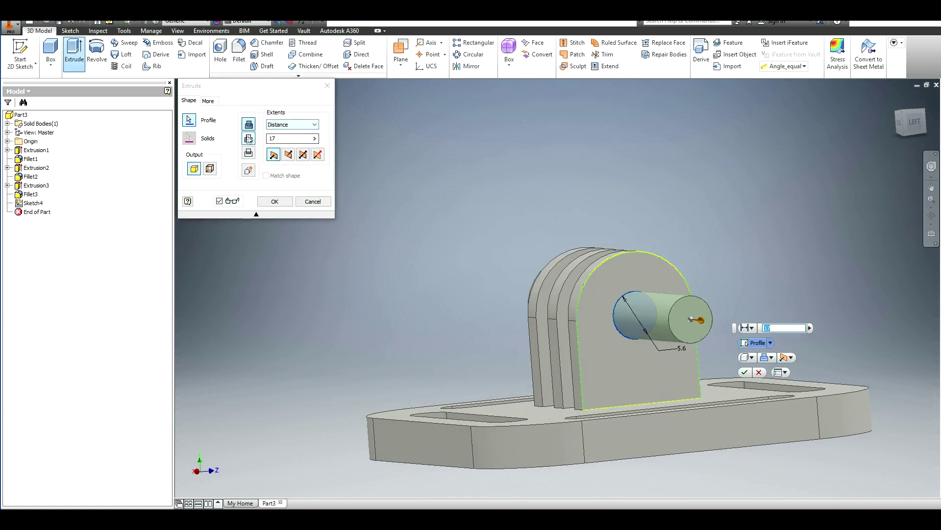
click(248, 138)
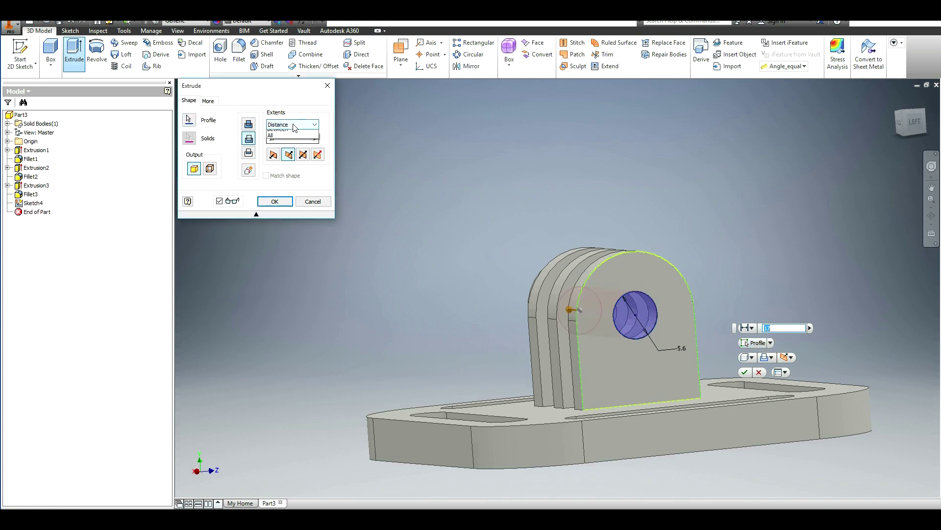
click(290, 125)
click(279, 159)
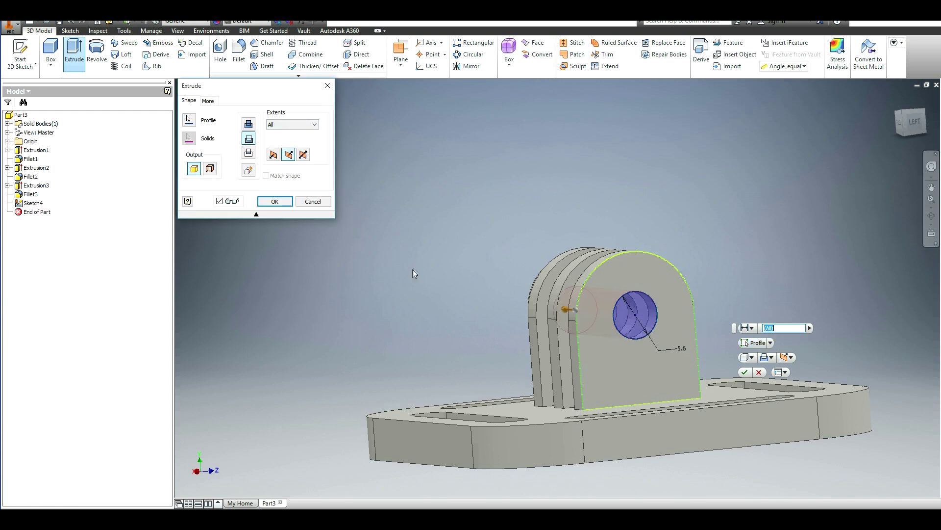
click(270, 202)
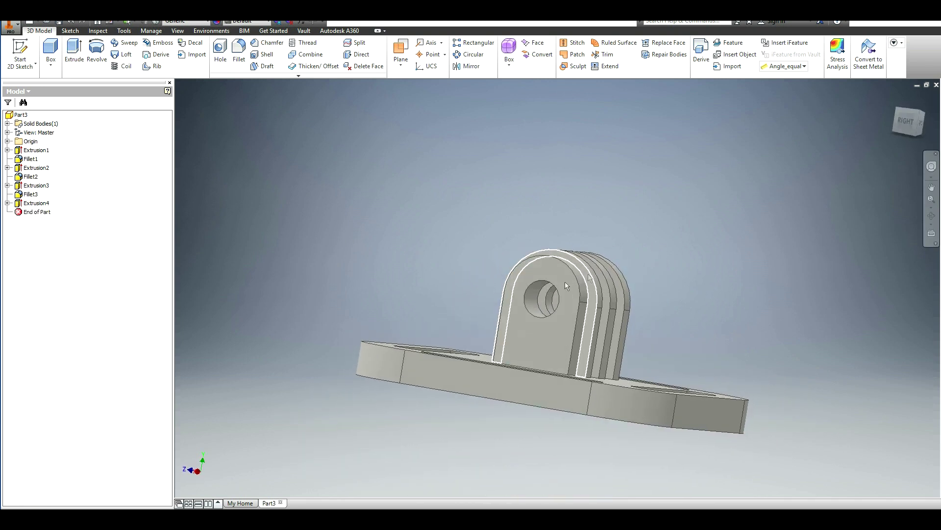
Sketch a six-sided polygon about 7.3 mm across flats on the end block's outer face, centred on the hole.
click(19, 54)
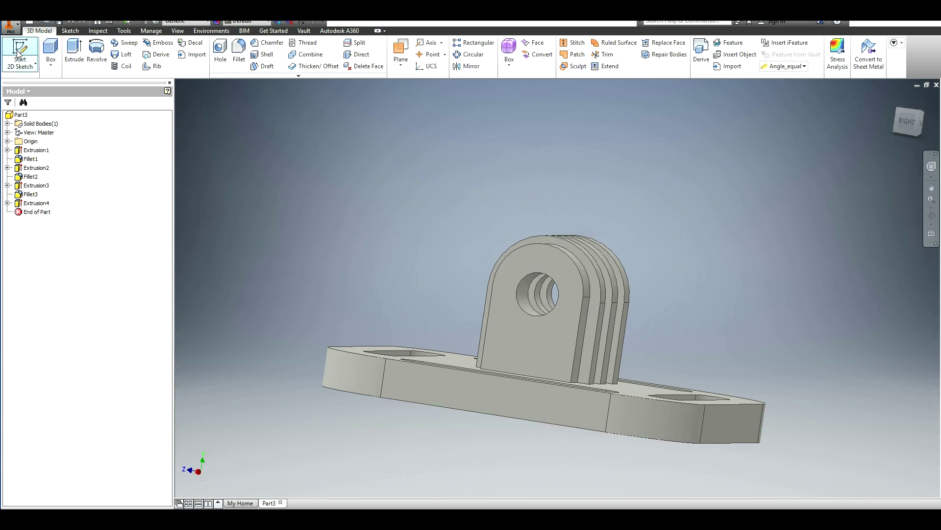
click(540, 325)
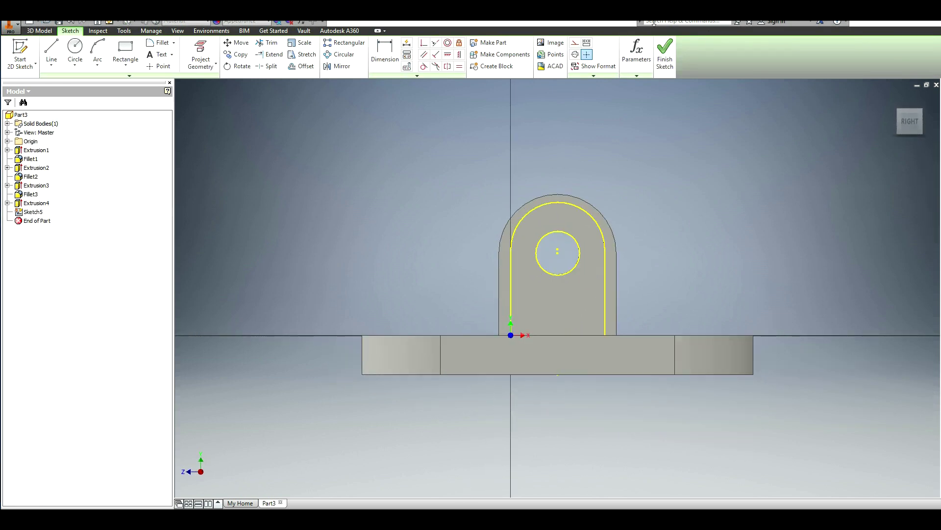
click(126, 65)
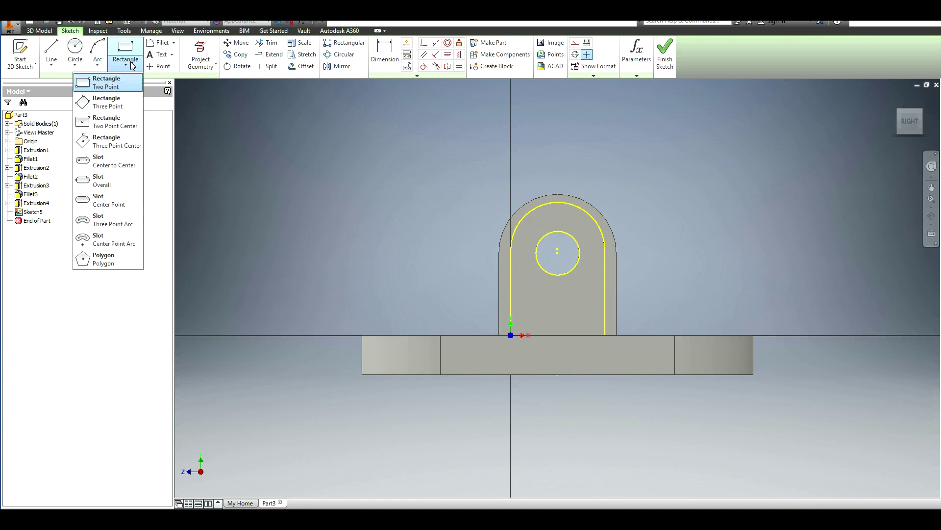
click(105, 260)
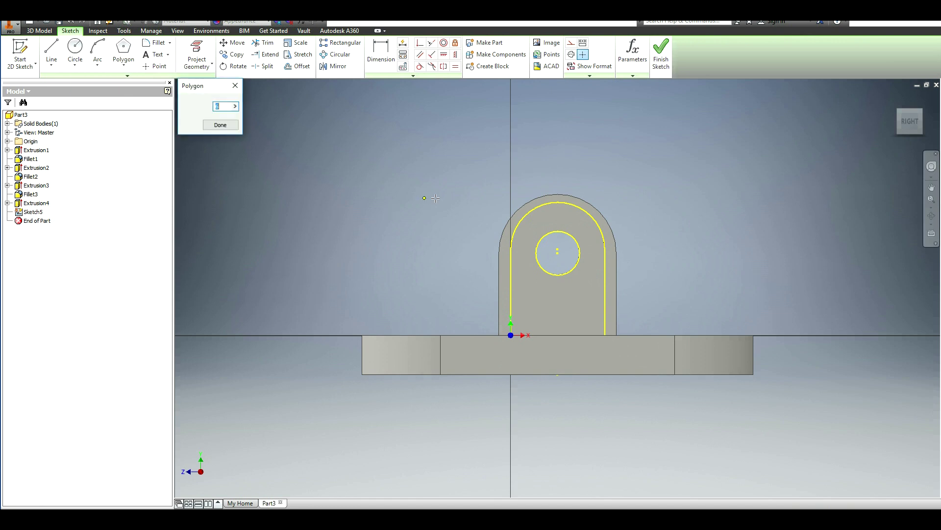
text(6)
click(557, 252)
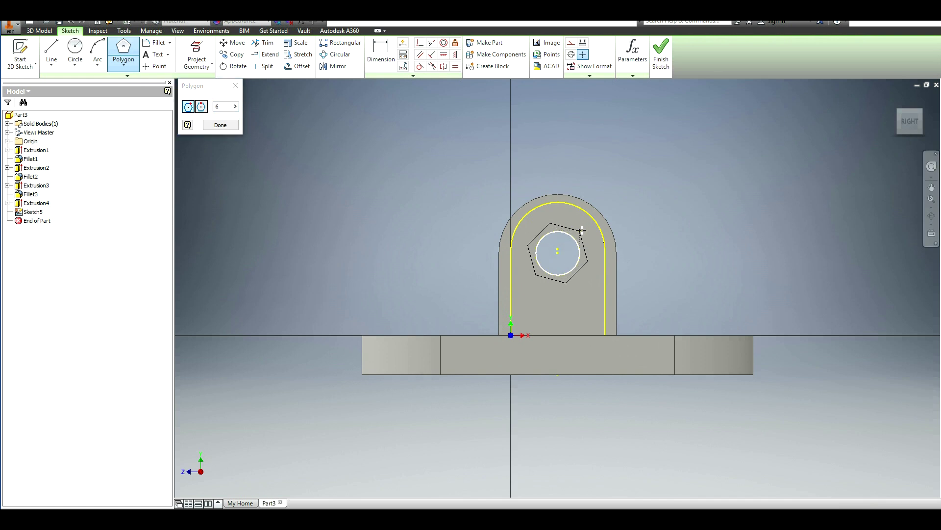
click(569, 284)
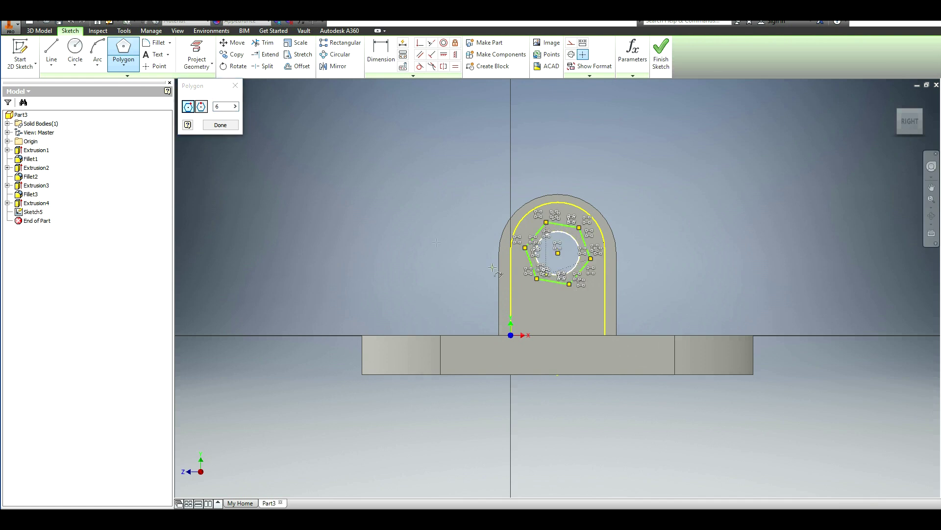
Dimension the angle between the hexagon's lower slanted side and the block's base edge as 60 degrees.
click(373, 66)
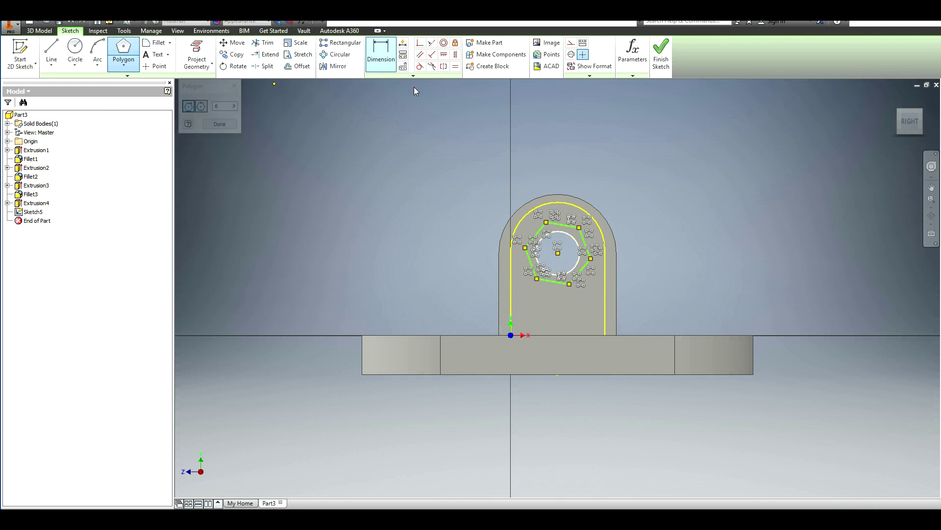
click(582, 273)
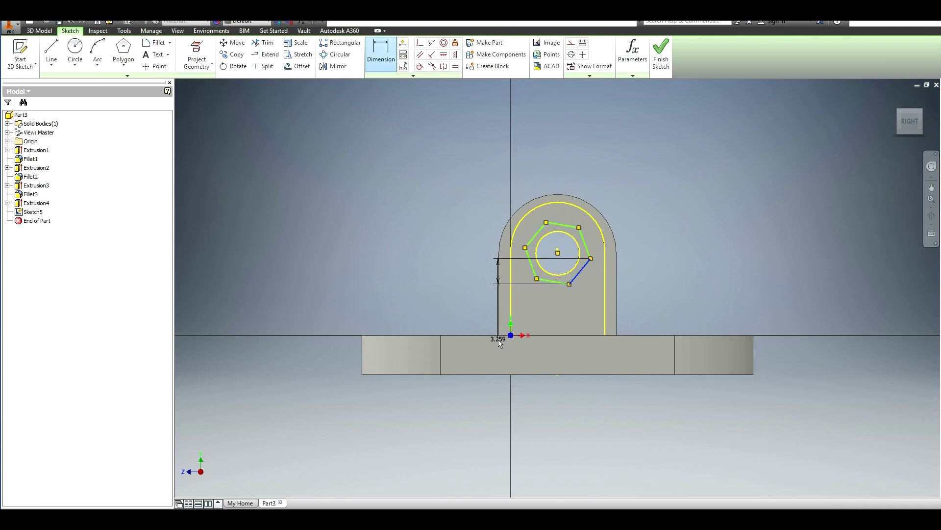
click(531, 337)
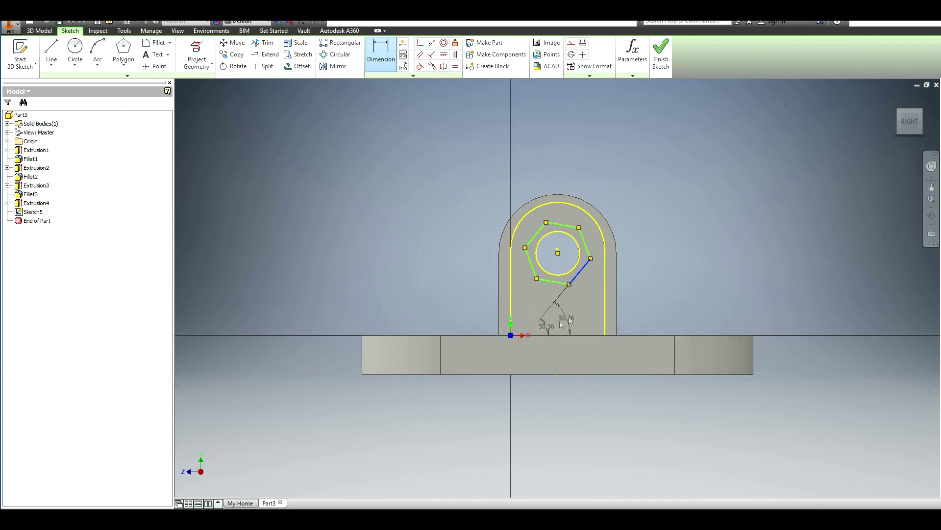
click(581, 317)
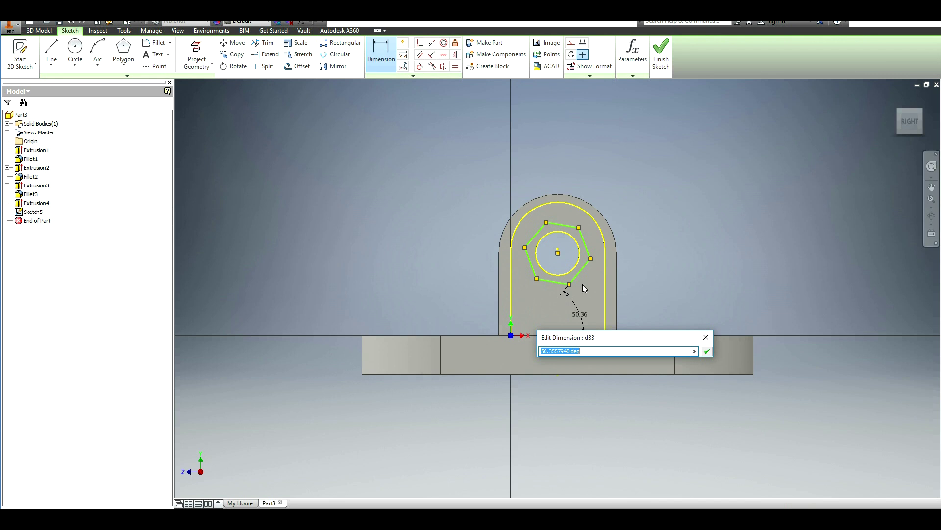
text(60)
key(Return)
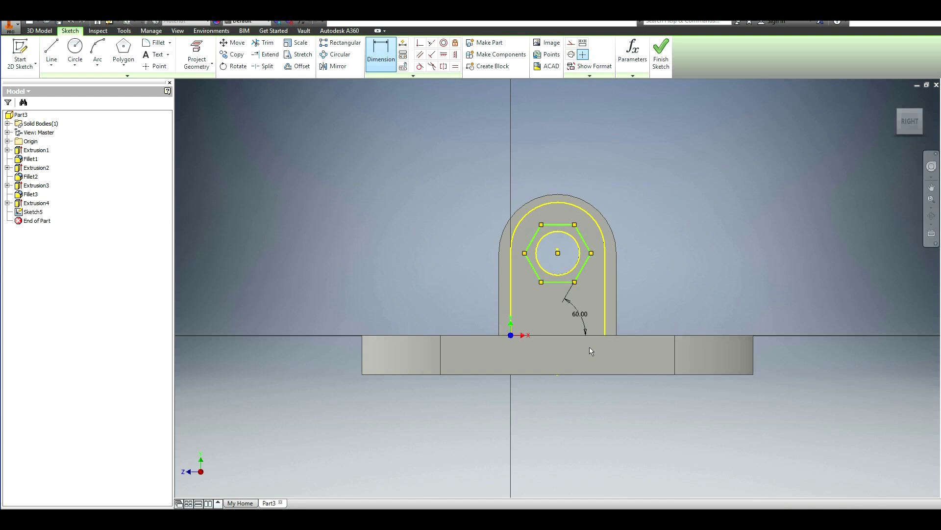
Set the distance between two opposite hexagon sides to 8.1 mm and finish the sketch.
click(387, 50)
click(524, 253)
click(501, 198)
text(8.1)
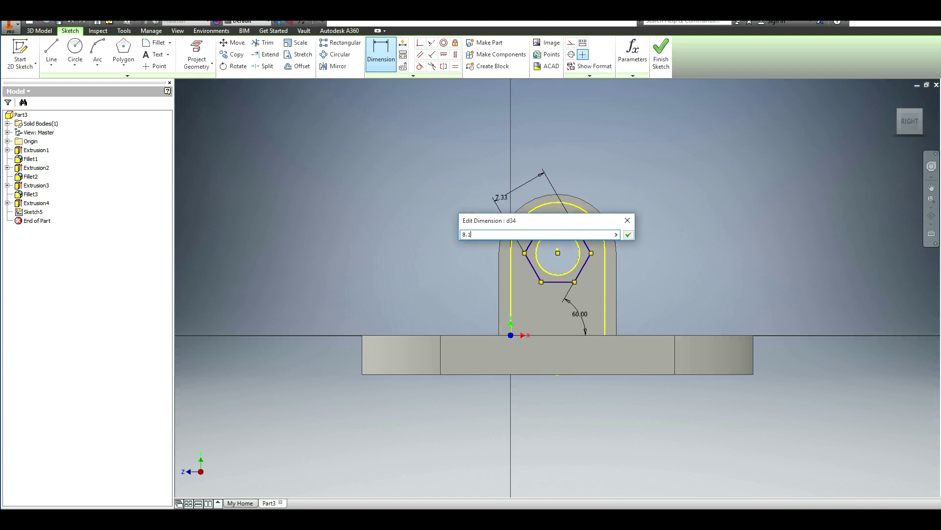
key(Return)
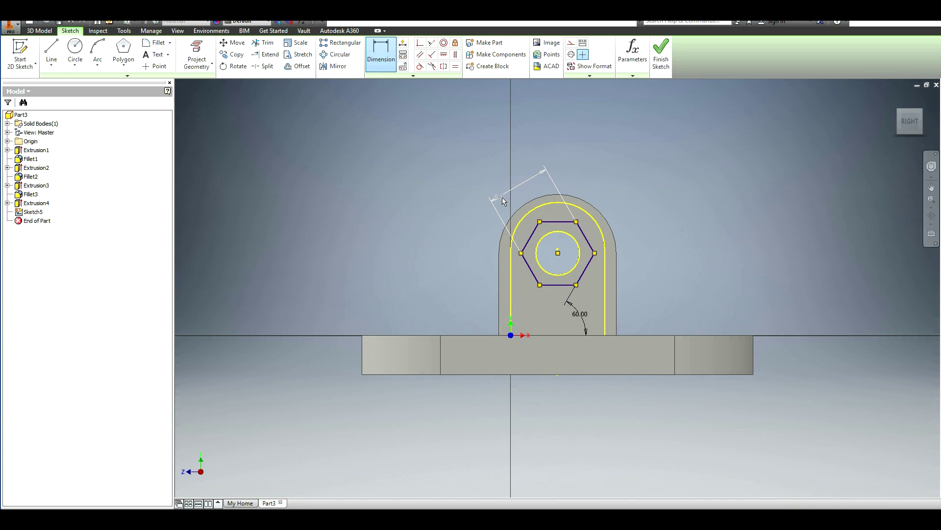
click(660, 54)
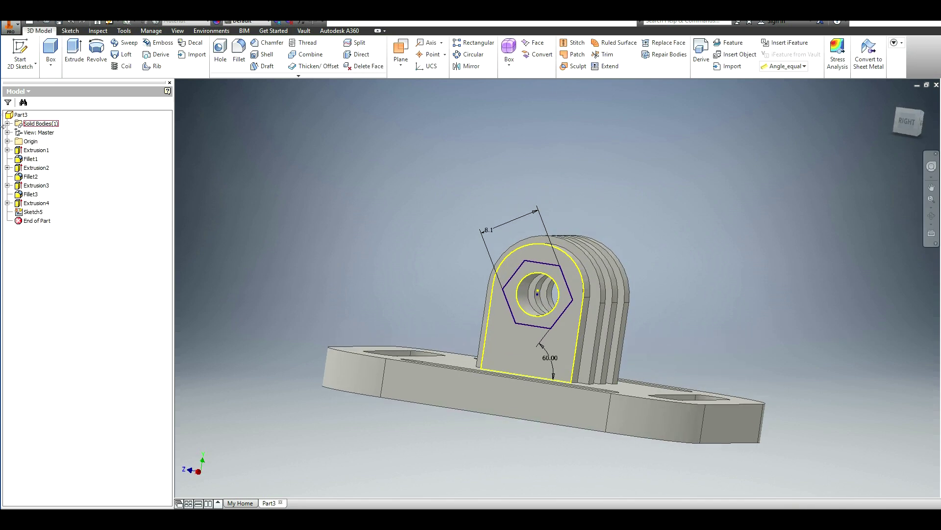
Cut the hexagonal area around the hole through the small block with extents To, ending at the adjoining lug's face.
click(75, 49)
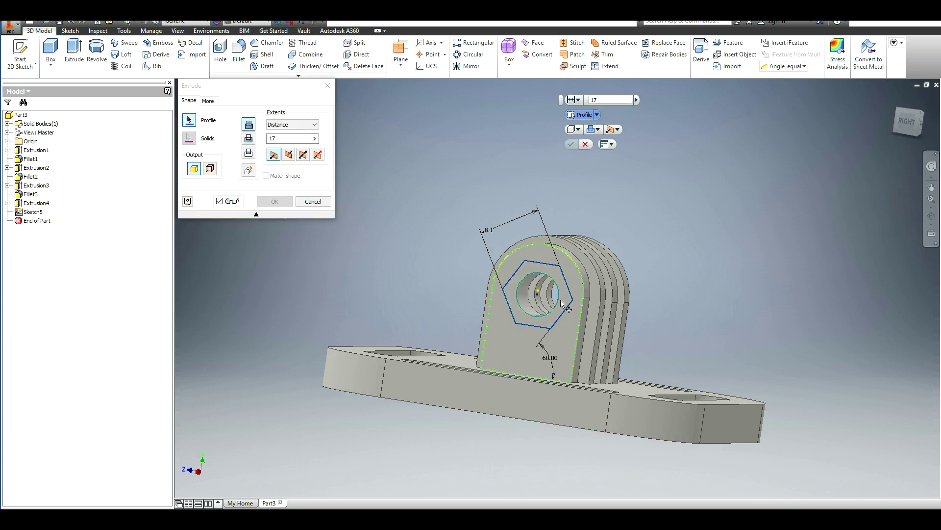
click(557, 276)
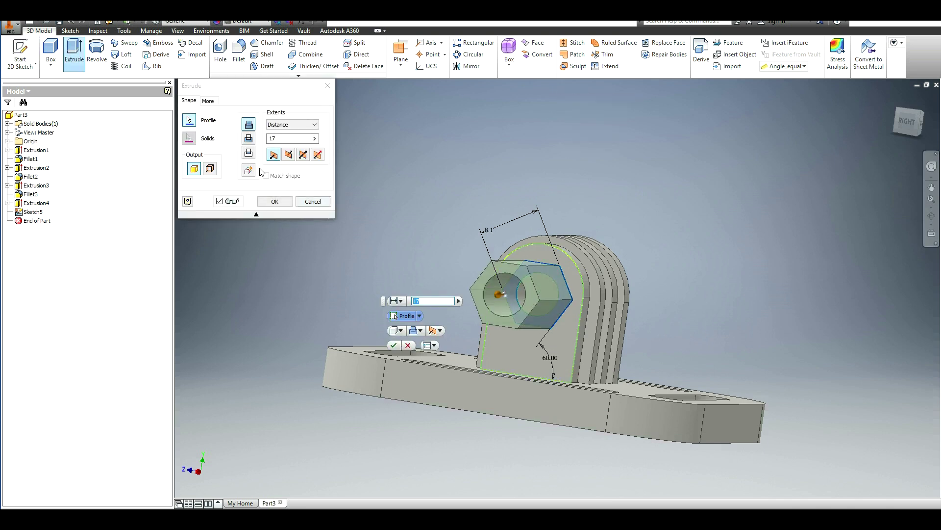
click(249, 140)
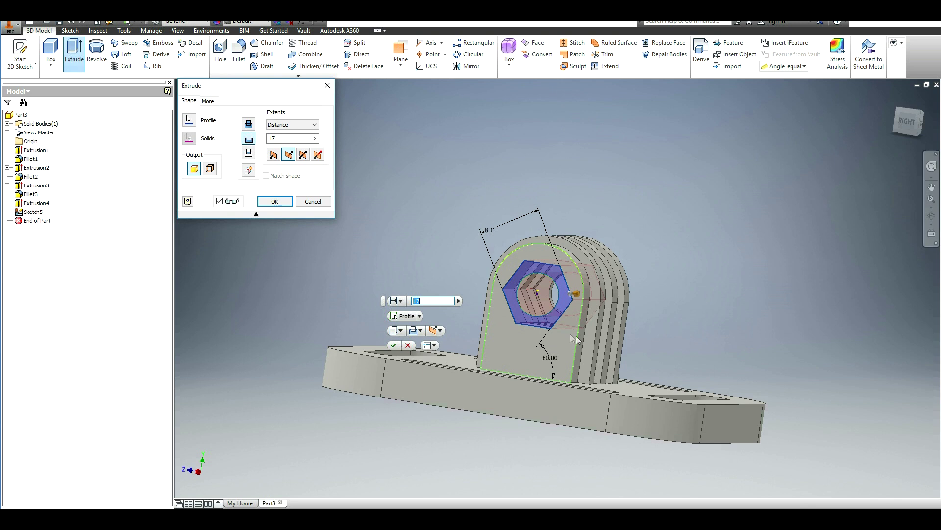
click(304, 124)
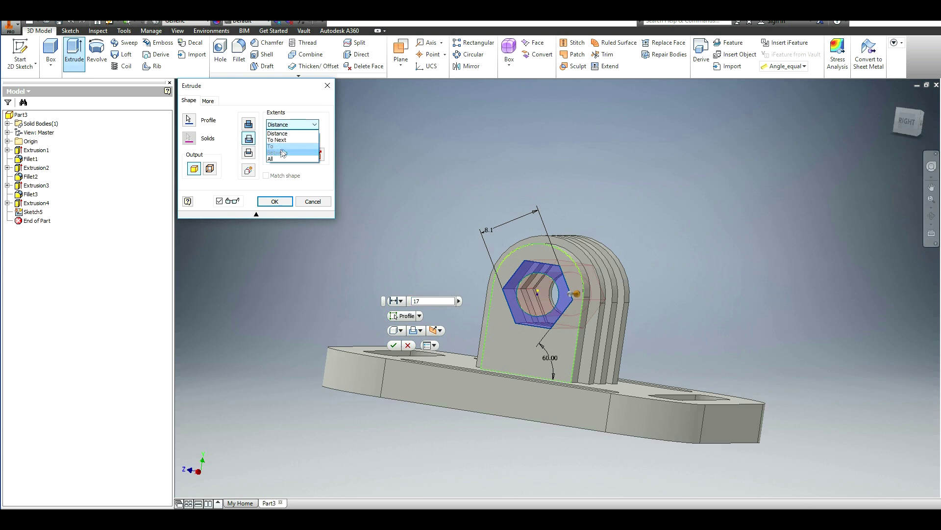
click(282, 139)
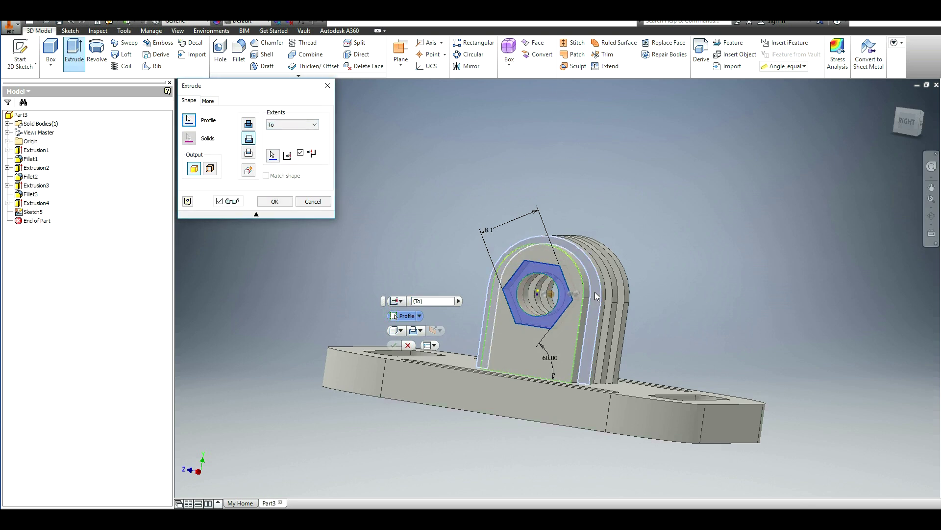
click(281, 202)
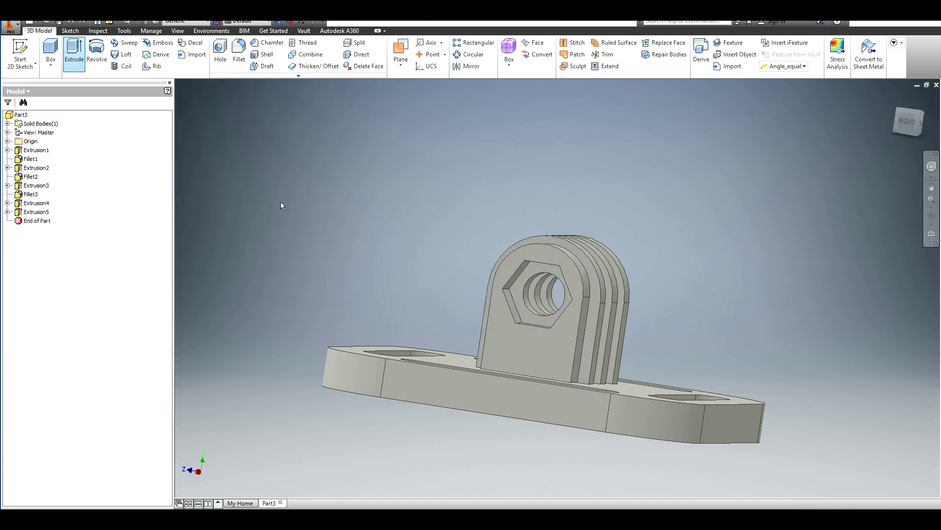
Fillet the eight base edges at the narrow ends of the lugs and end block with a 5 mm radius, accepting the successful blends.
key(F6)
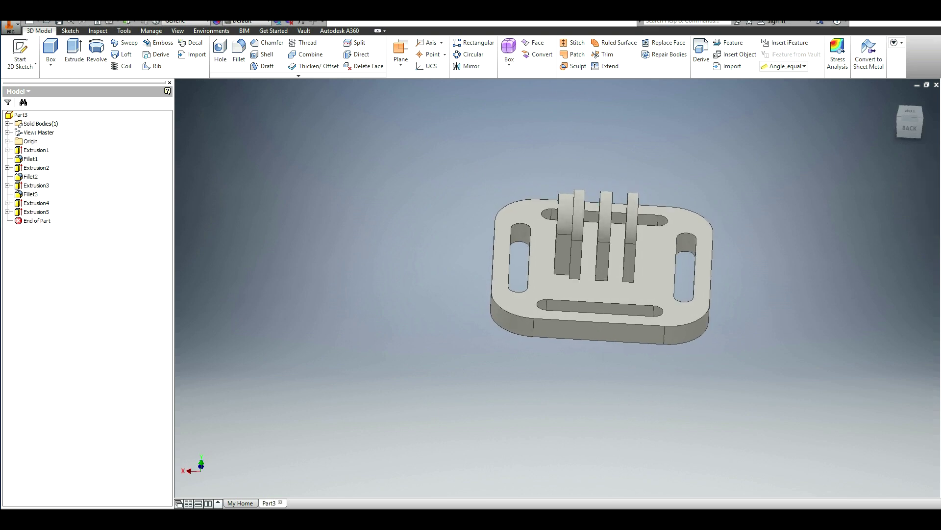
scroll(676, 172, down, 8)
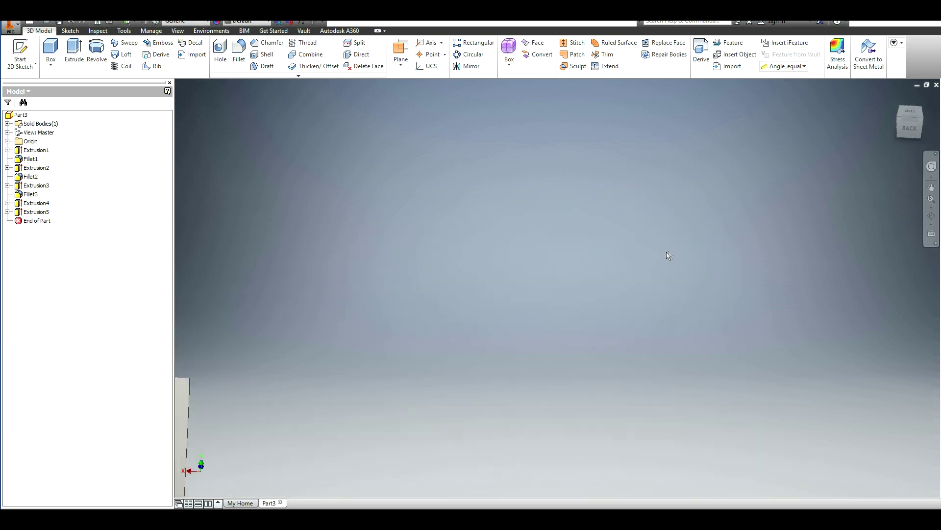
scroll(668, 255, up, 7)
key(F6)
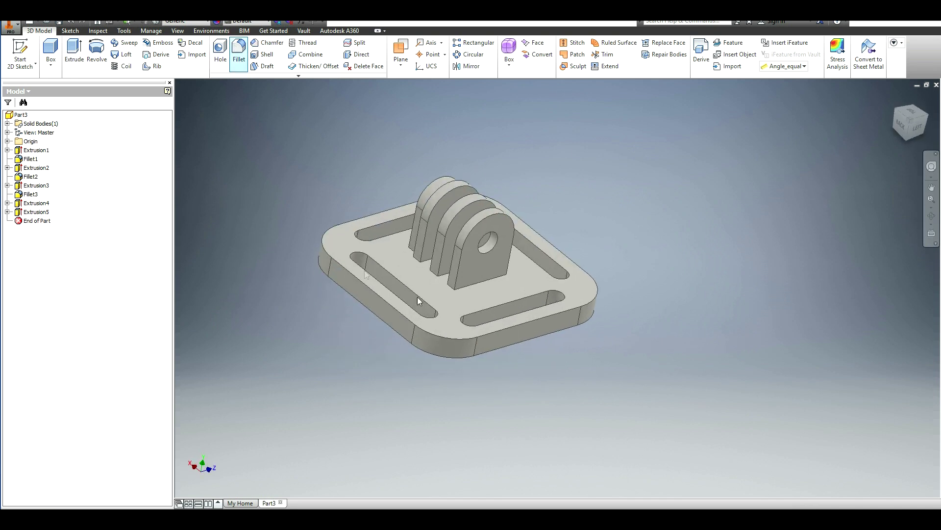
click(435, 275)
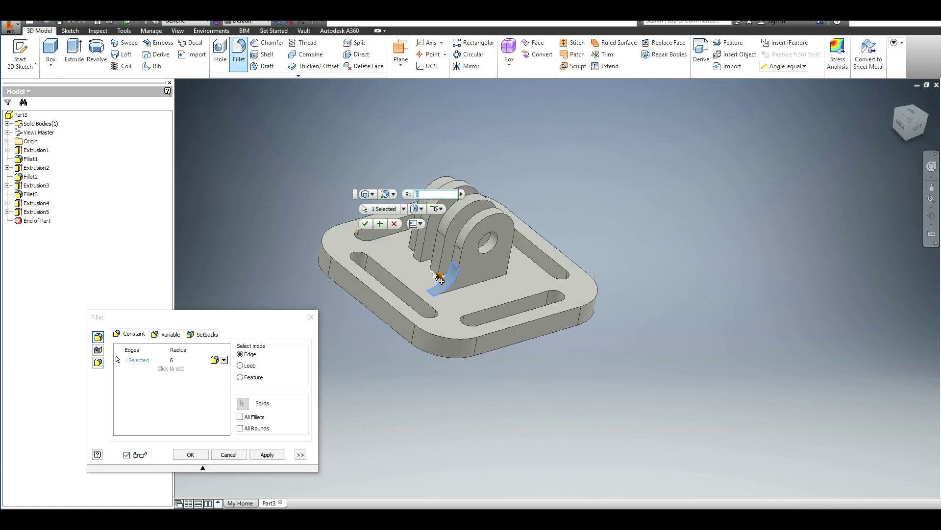
click(434, 272)
click(419, 260)
shift+middle_drag(418, 261, 616, 343)
click(463, 258)
click(614, 346)
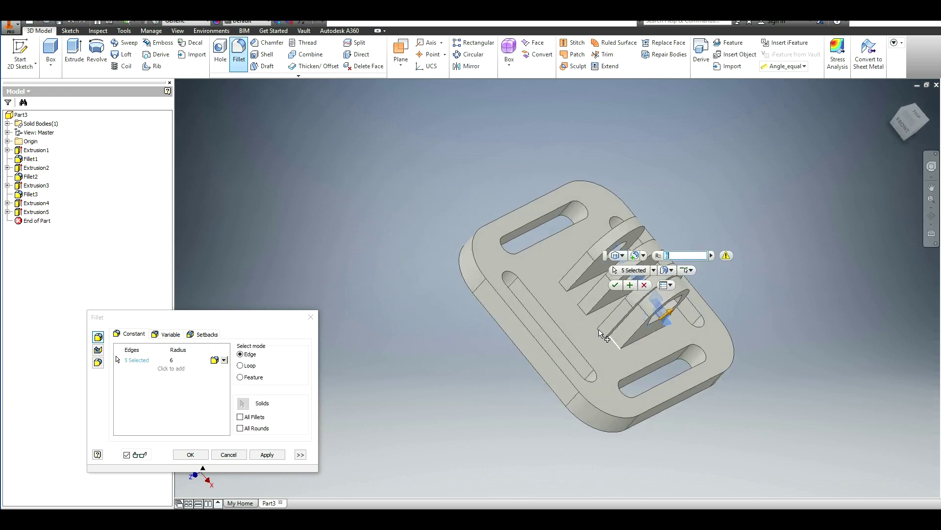
click(586, 314)
click(582, 308)
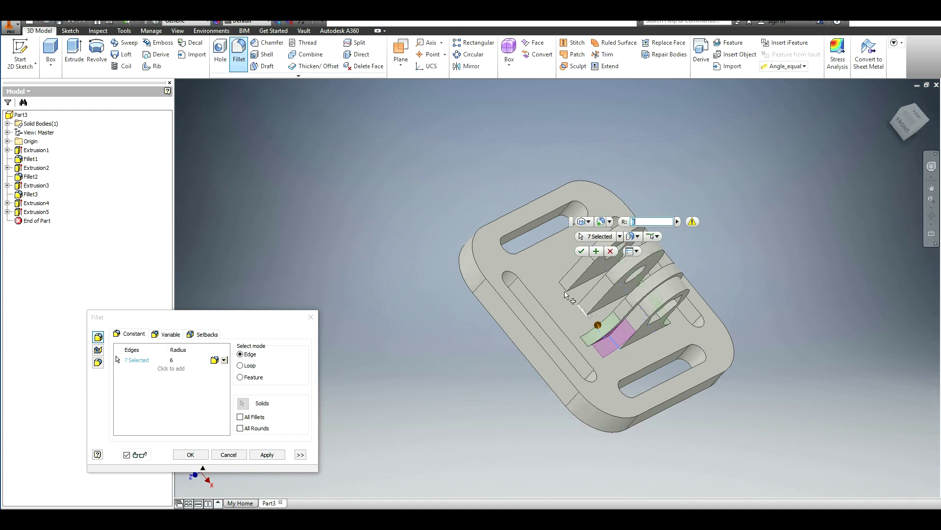
click(563, 289)
key(F6)
text(5)
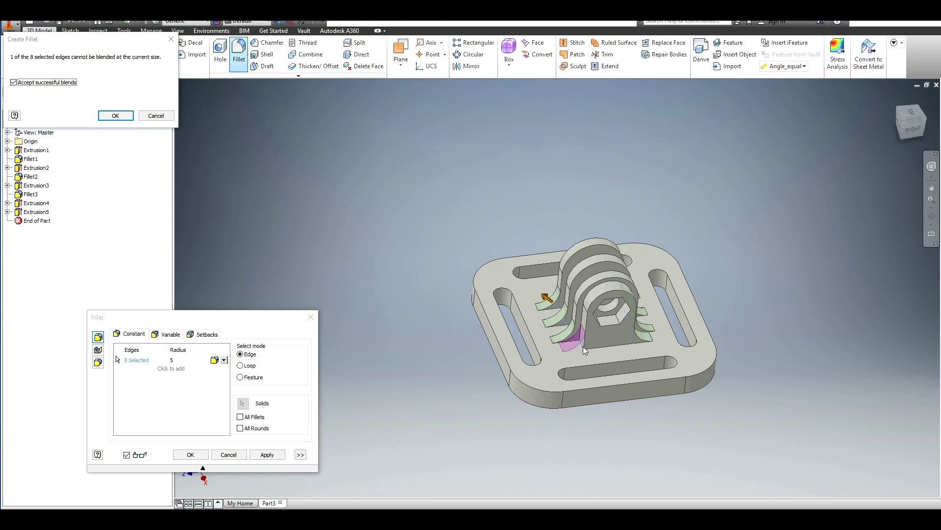
click(115, 114)
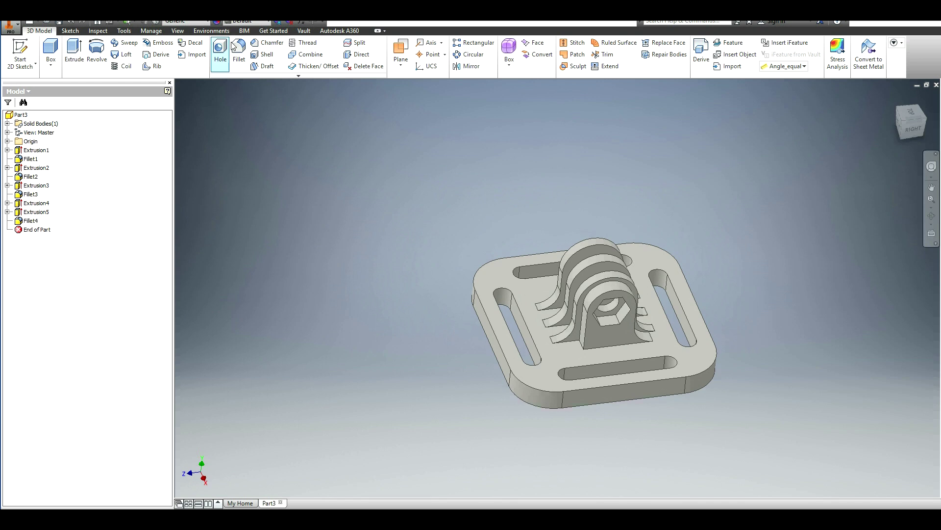
Fillet the remaining unrounded narrow base edge of the end block with a 5 mm radius.
click(583, 346)
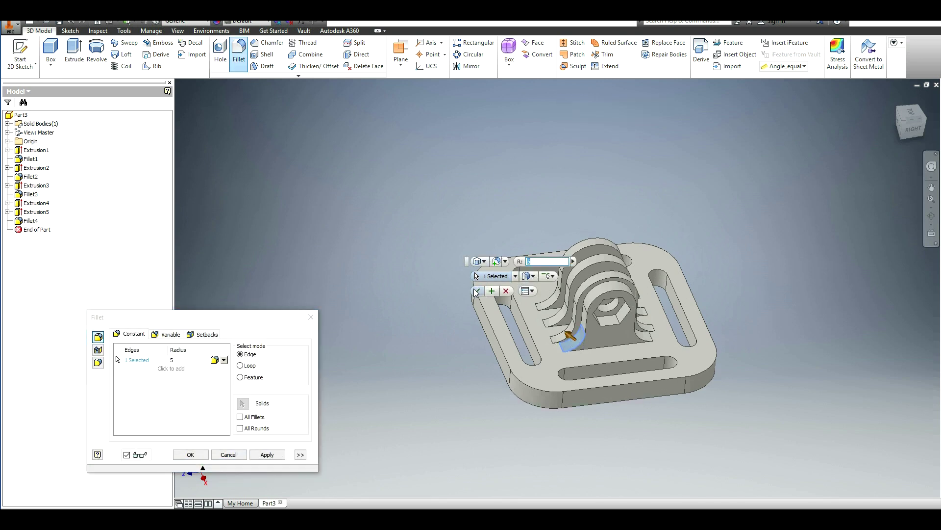
click(477, 291)
Fillet the upper and lower rim edges of all four plate slots with a 2.5 mm radius.
shift+middle_drag(475, 299, 424, 227)
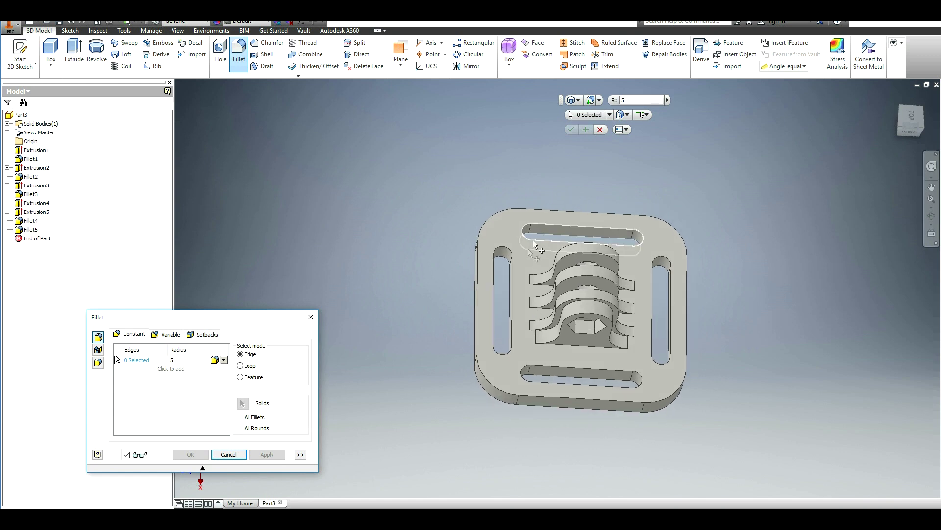
click(539, 221)
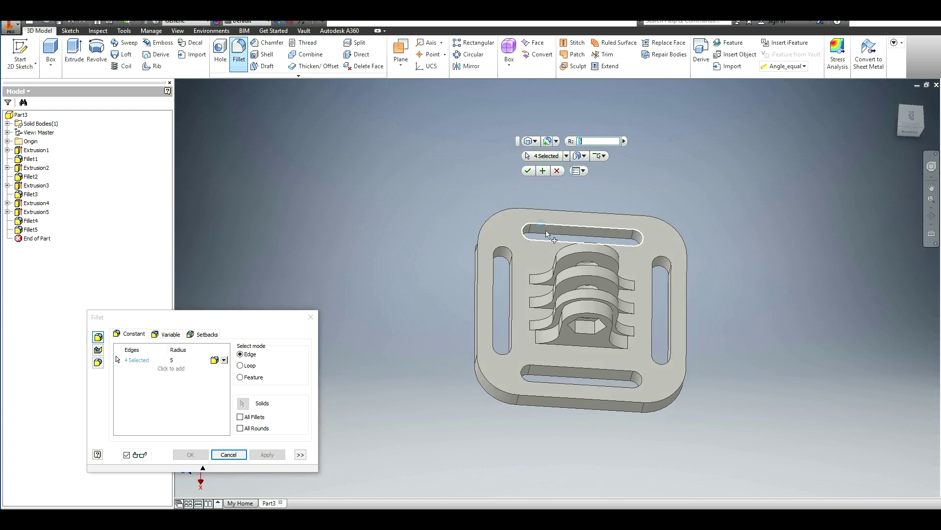
click(655, 286)
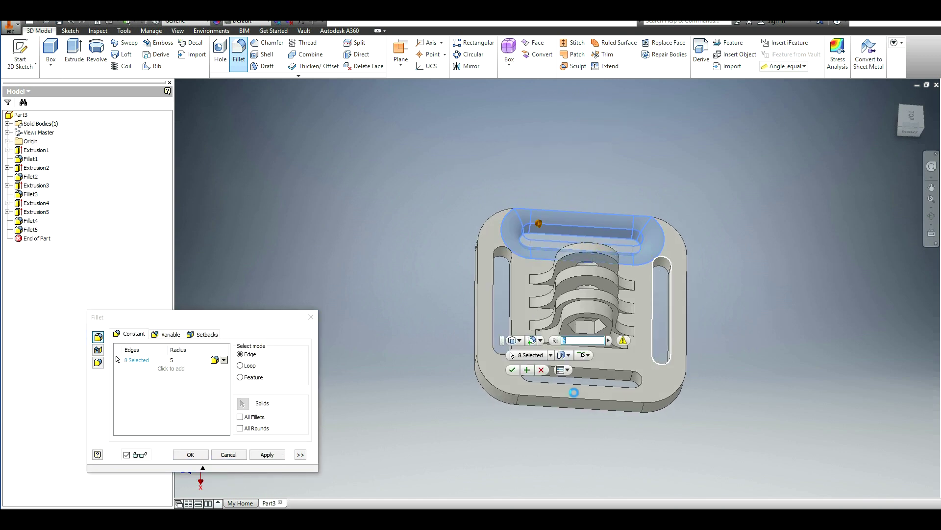
click(596, 383)
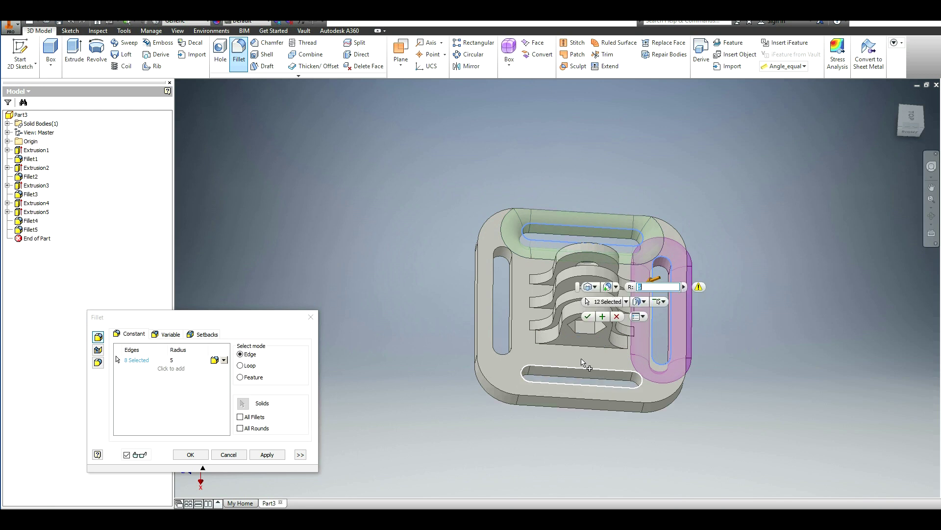
click(514, 284)
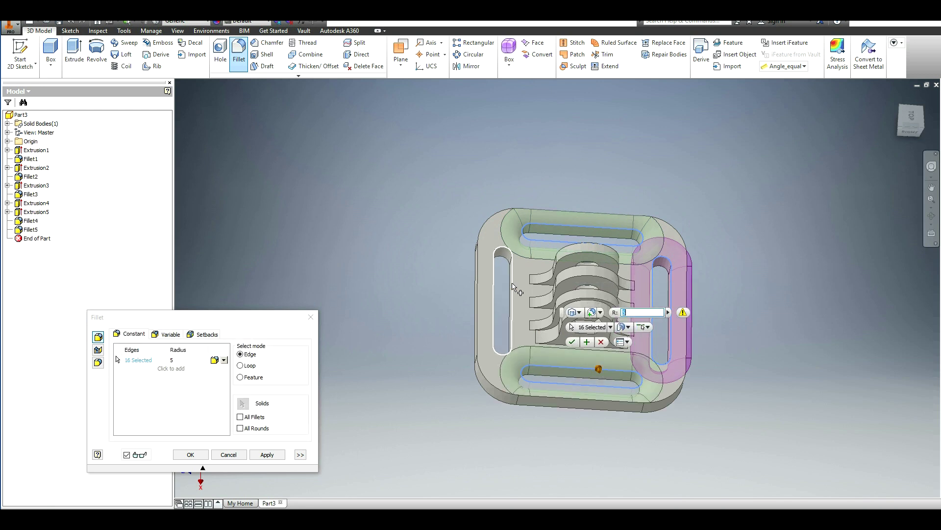
shift+middle_drag(512, 284, 649, 258)
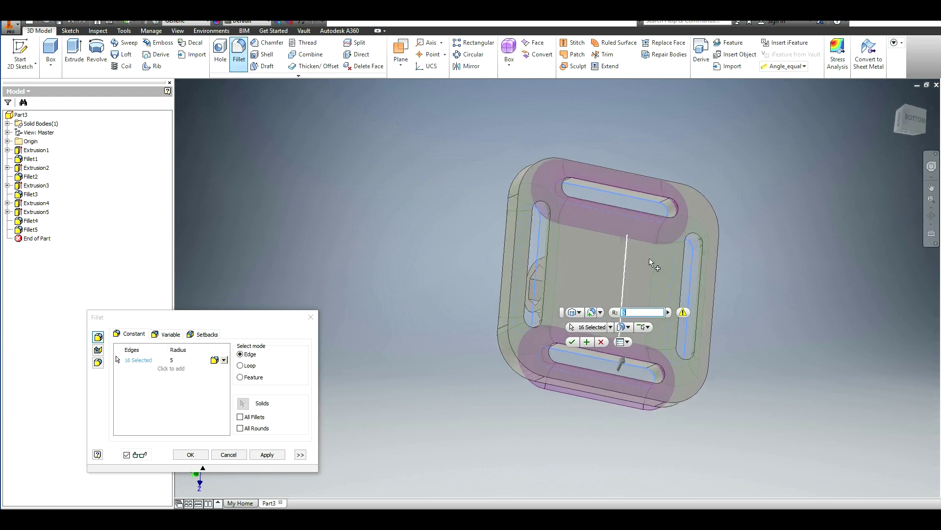
click(647, 214)
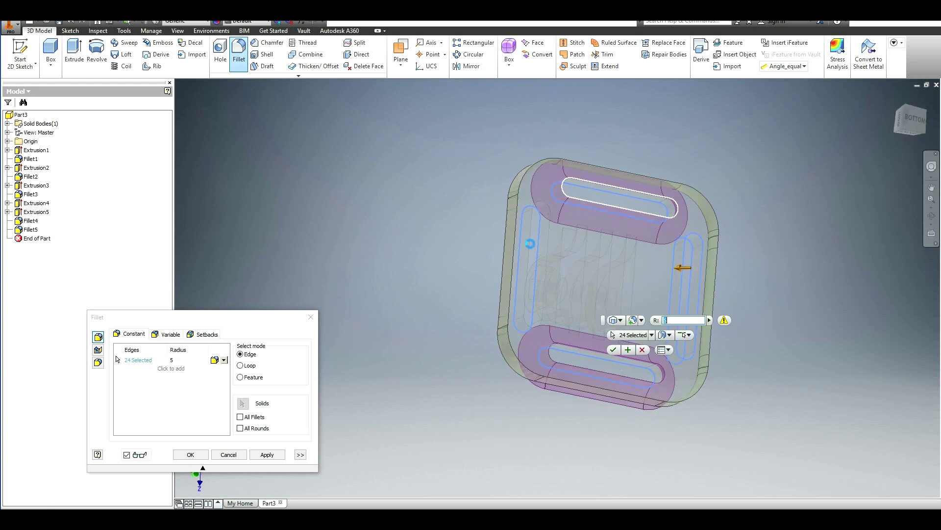
click(545, 250)
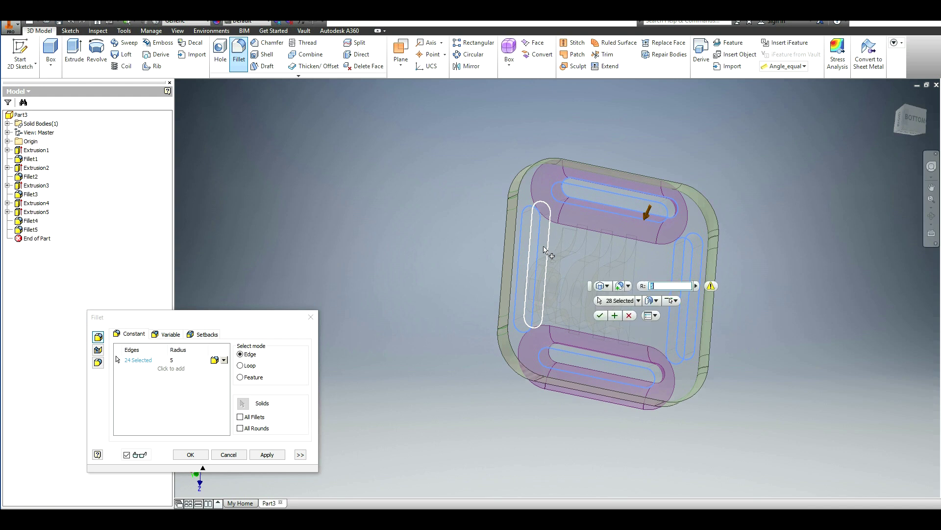
click(584, 351)
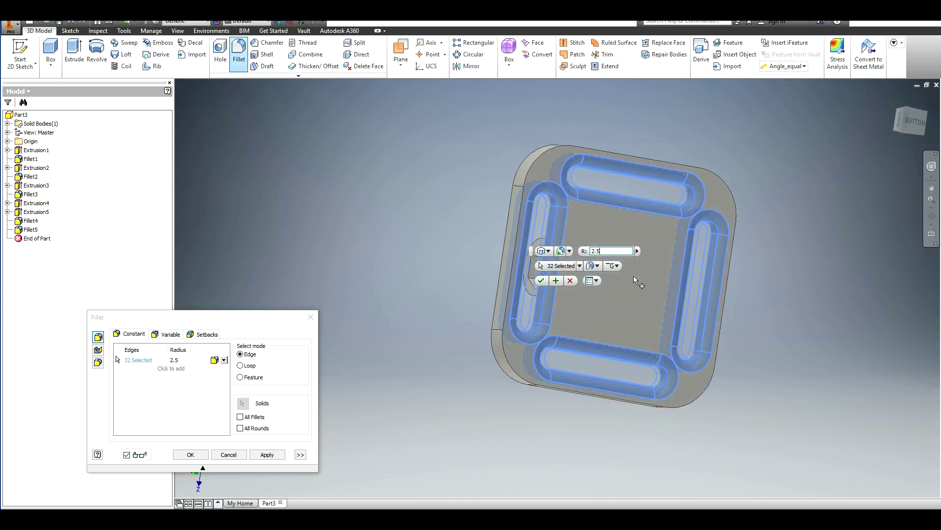
shift+middle_drag(555, 290, 540, 281)
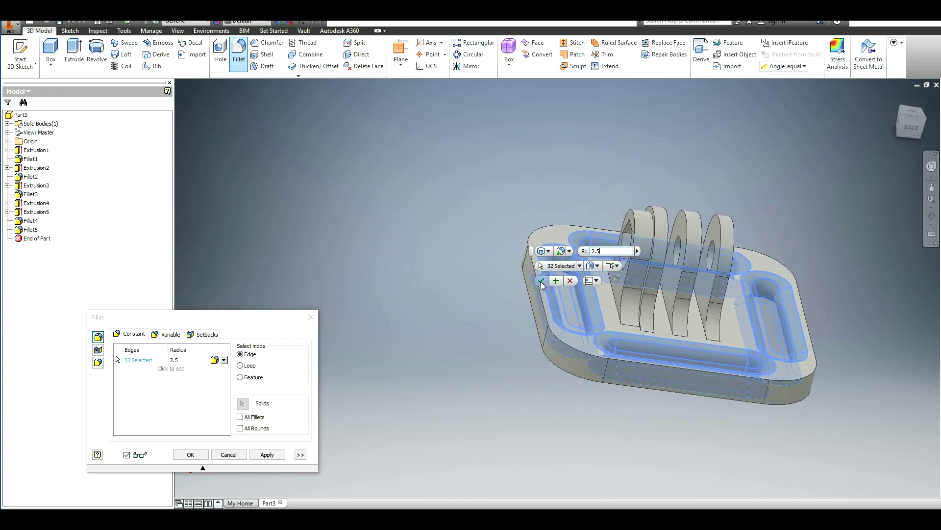
key(Return)
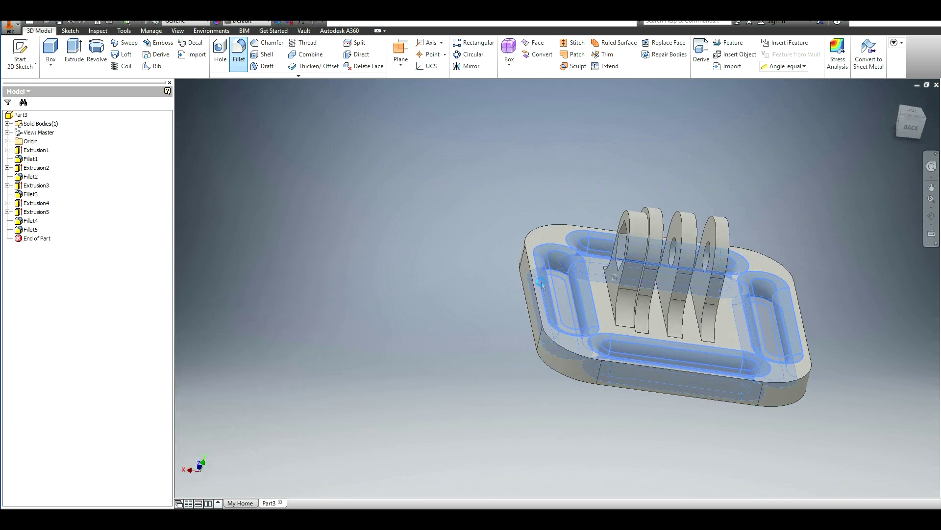
Fillet the outer edge loop of the plate's upper face with a 1 mm radius.
shift+middle_drag(542, 286, 516, 274)
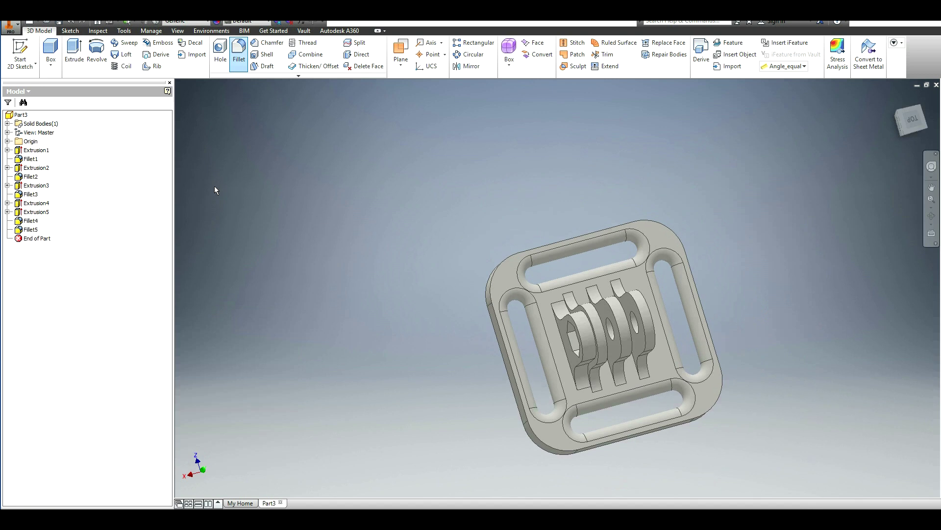
click(245, 43)
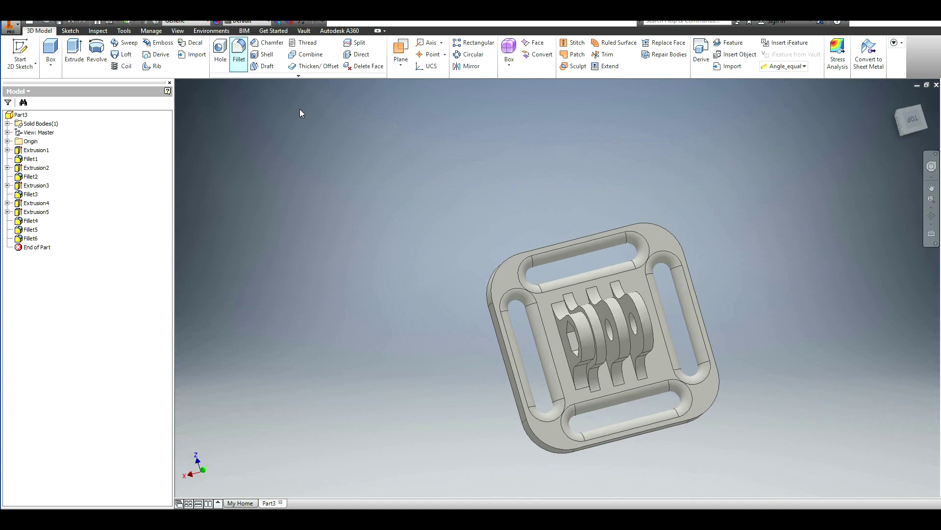
click(684, 251)
shift+middle_drag(684, 252, 683, 338)
text(1)
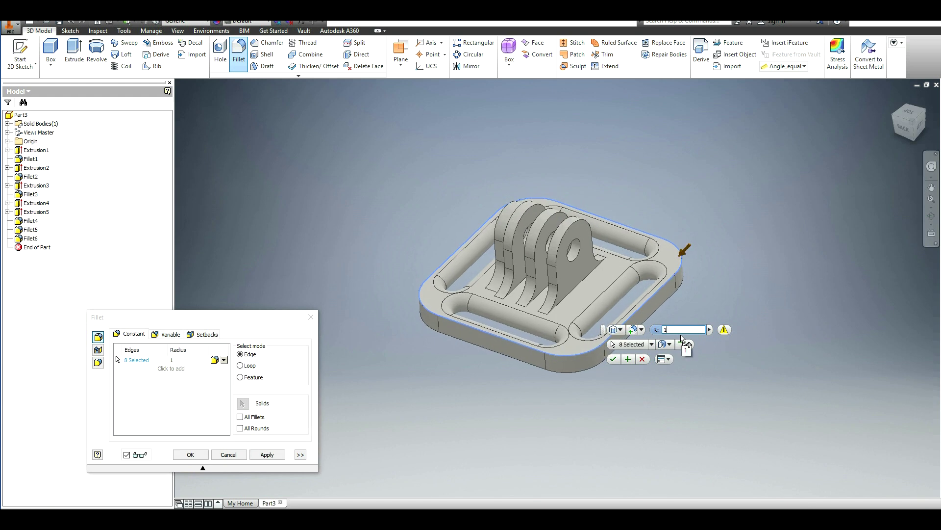
key(Return)
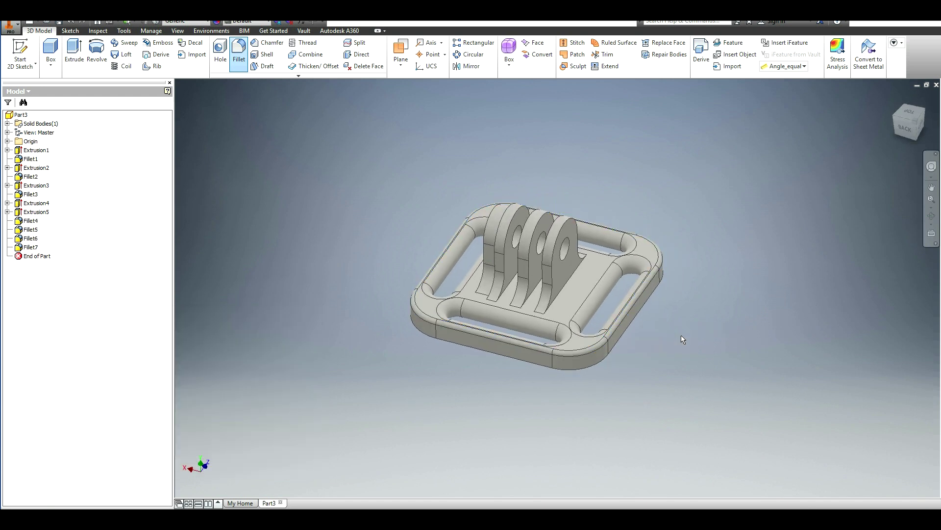
Fillet the six long edges where the broad faces of the lugs and end block meet the plate with a 2 mm radius.
key(F5)
key(F6)
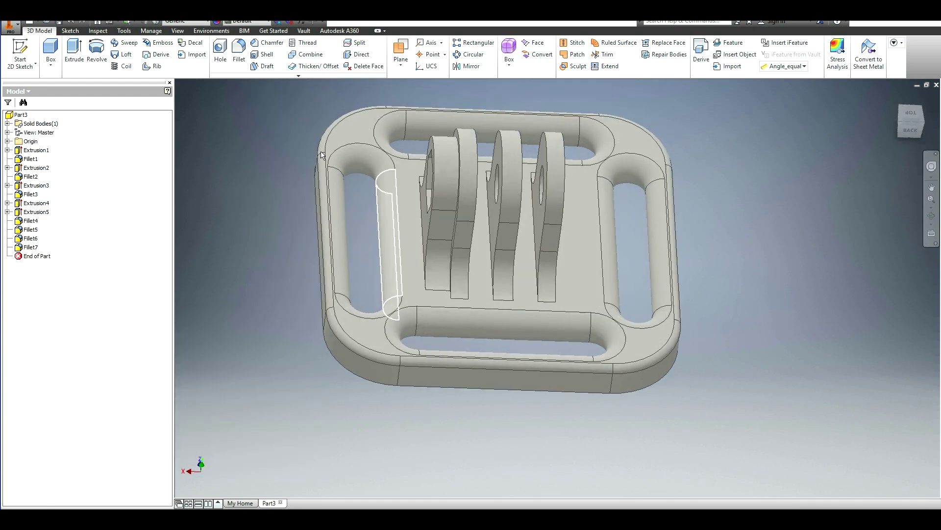
key(f)
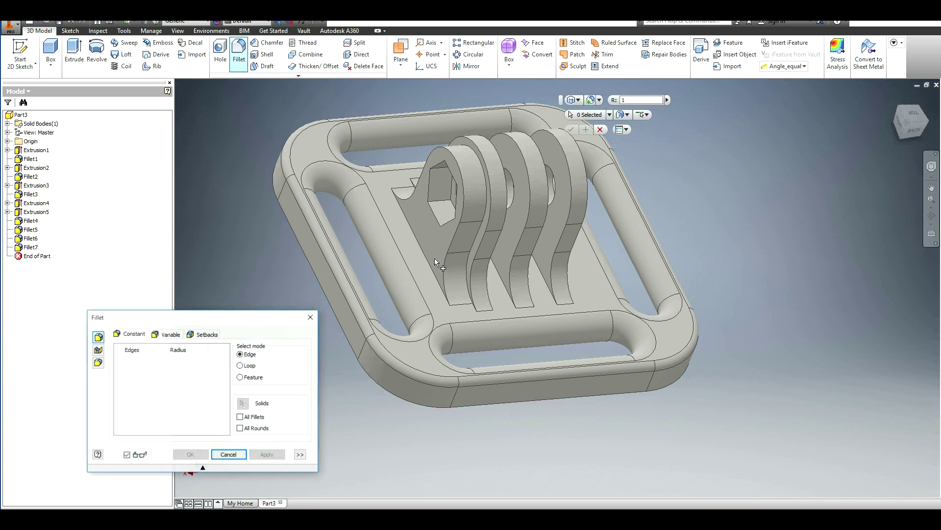
click(430, 260)
shift+middle_drag(505, 289, 565, 254)
click(595, 250)
click(521, 261)
click(521, 261)
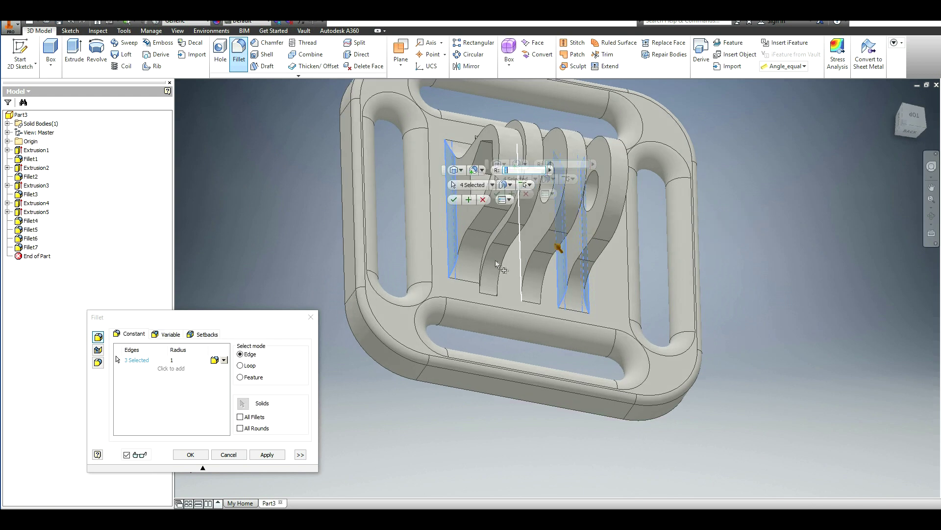
shift+middle_drag(495, 260, 499, 275)
click(500, 277)
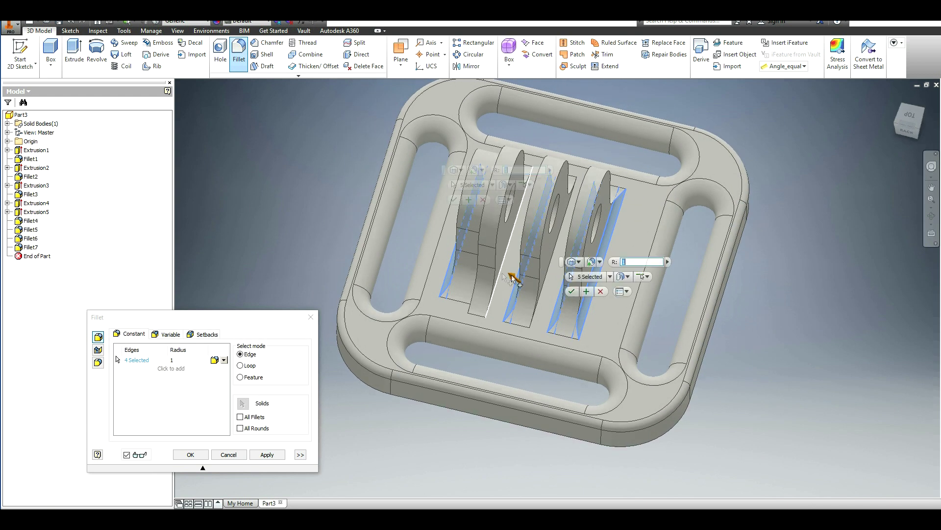
click(538, 289)
scroll(608, 338, up, 2)
shift+middle_drag(608, 338, 645, 293)
text(2)
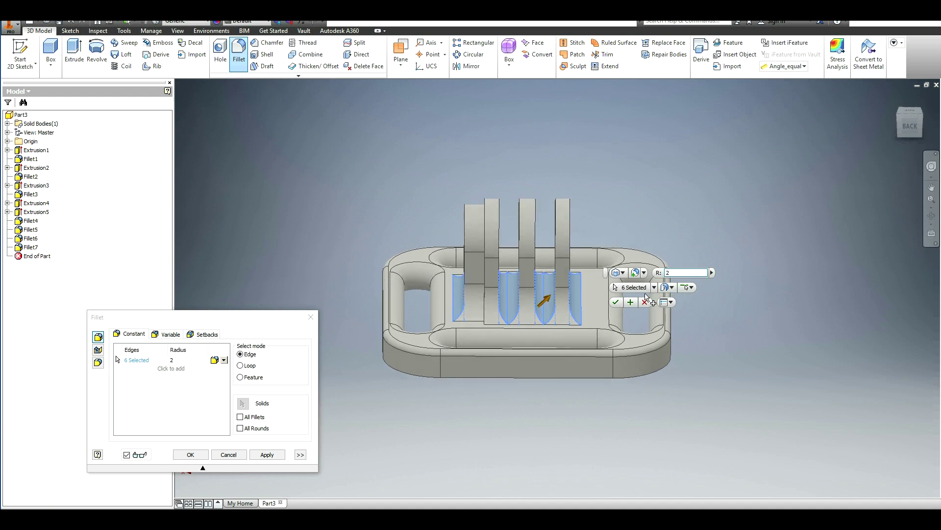
text(3)
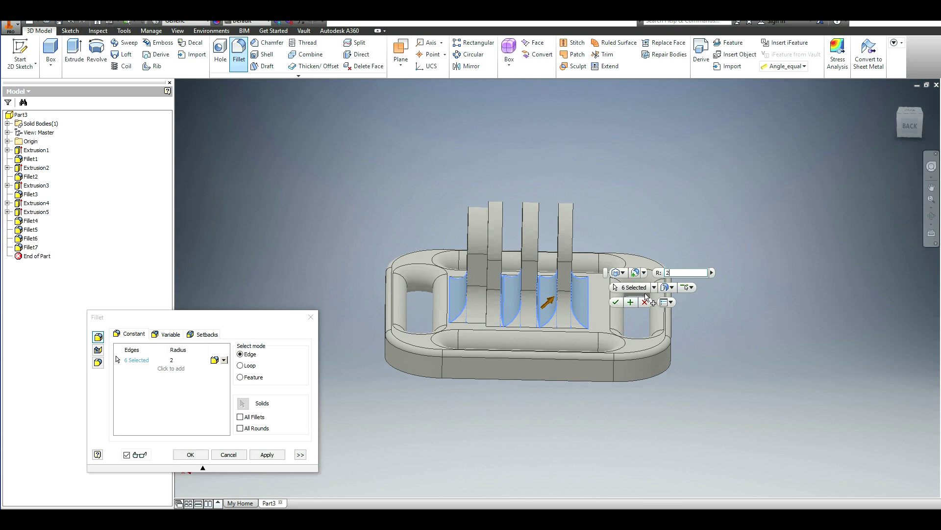
key(Return)
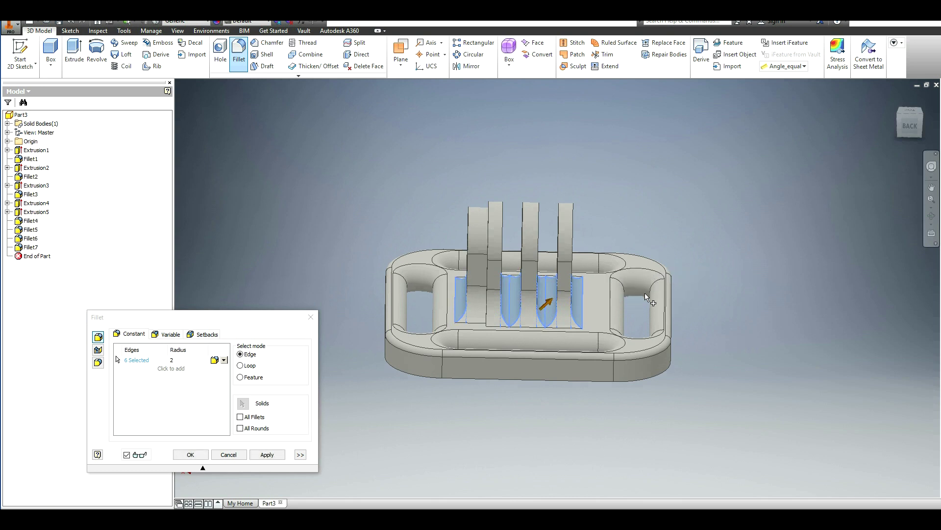
Fillet the seven-edge outline where the end block meets the adjoining lug with a 2 mm radius.
key(F6)
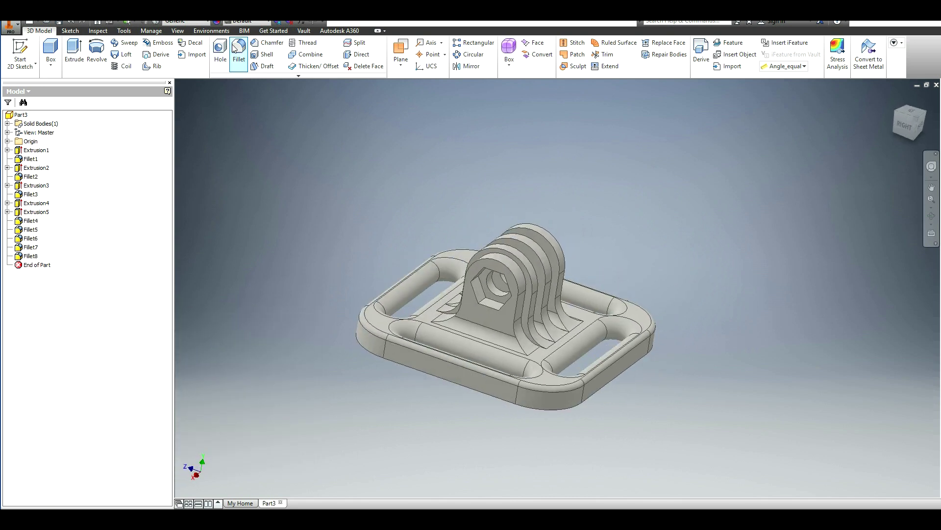
click(513, 266)
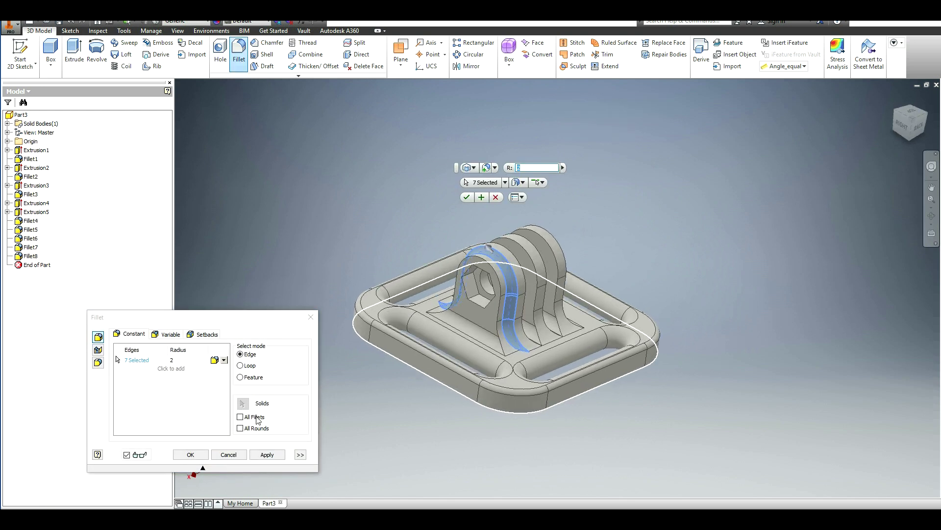
click(191, 454)
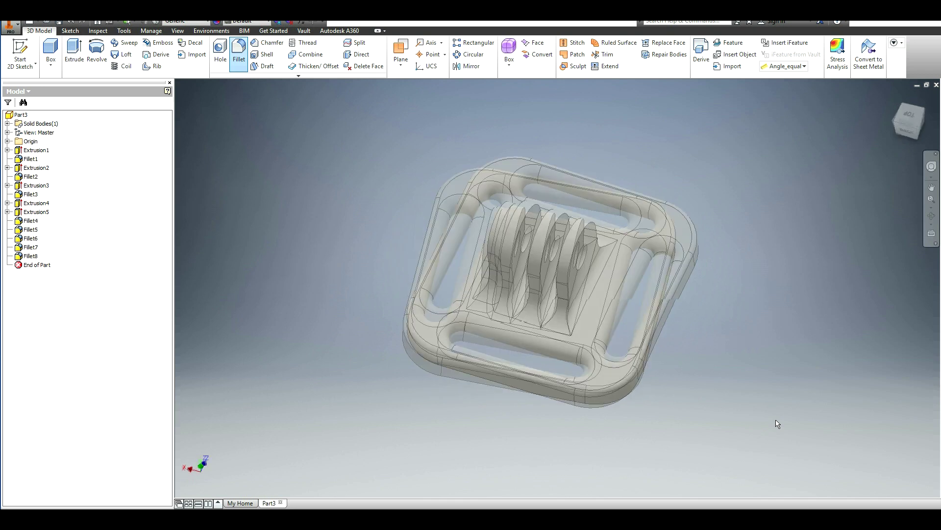